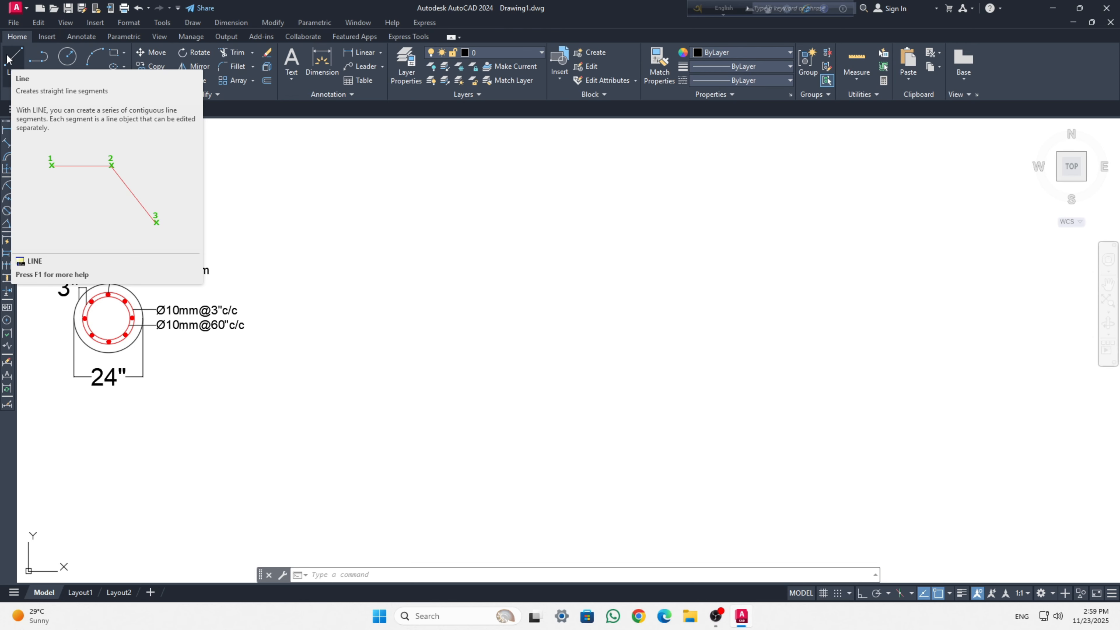
Draw a vertical line 39' long downward with Ortho on, beside the circular cross-section.
{"action": "left_click", "coordinate": [13, 63]}
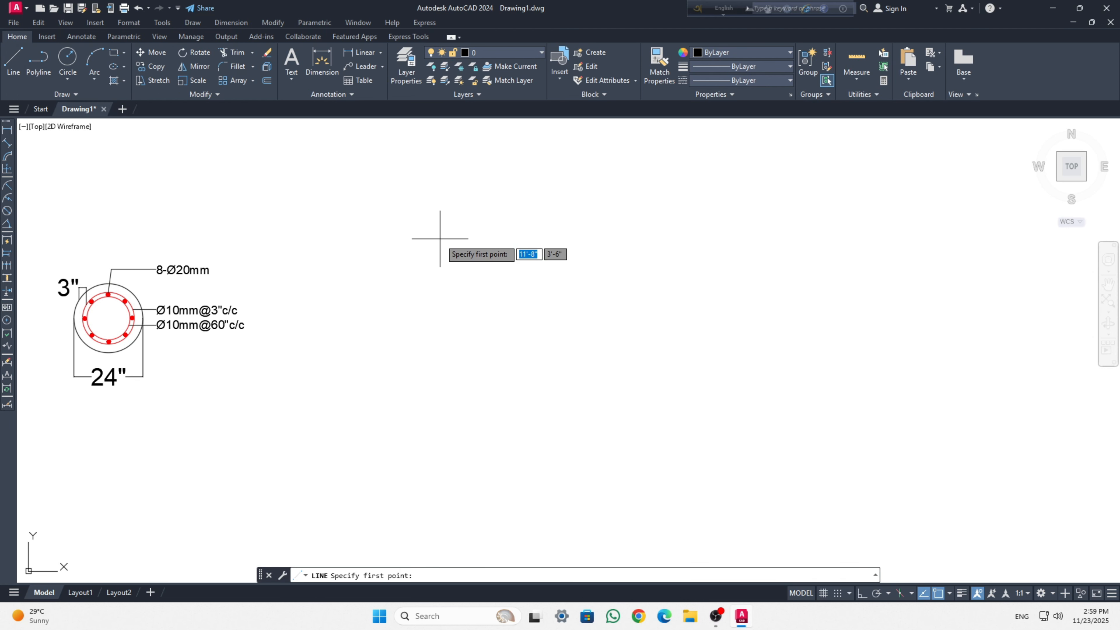
{"action": "left_click", "coordinate": [442, 218]}
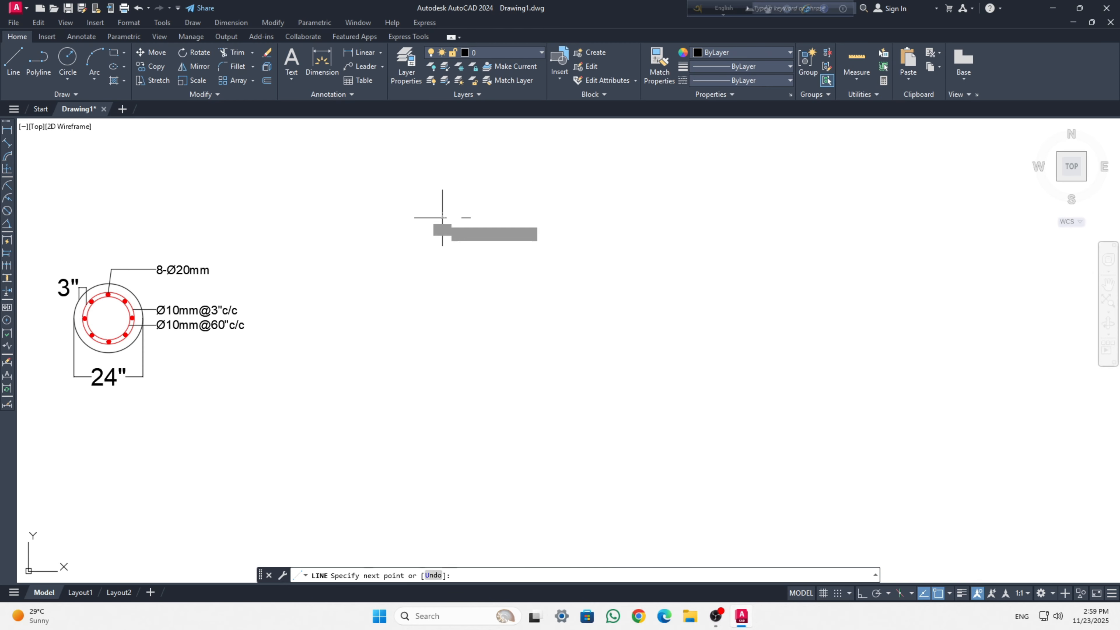
{"action": "key", "text": "F8"}
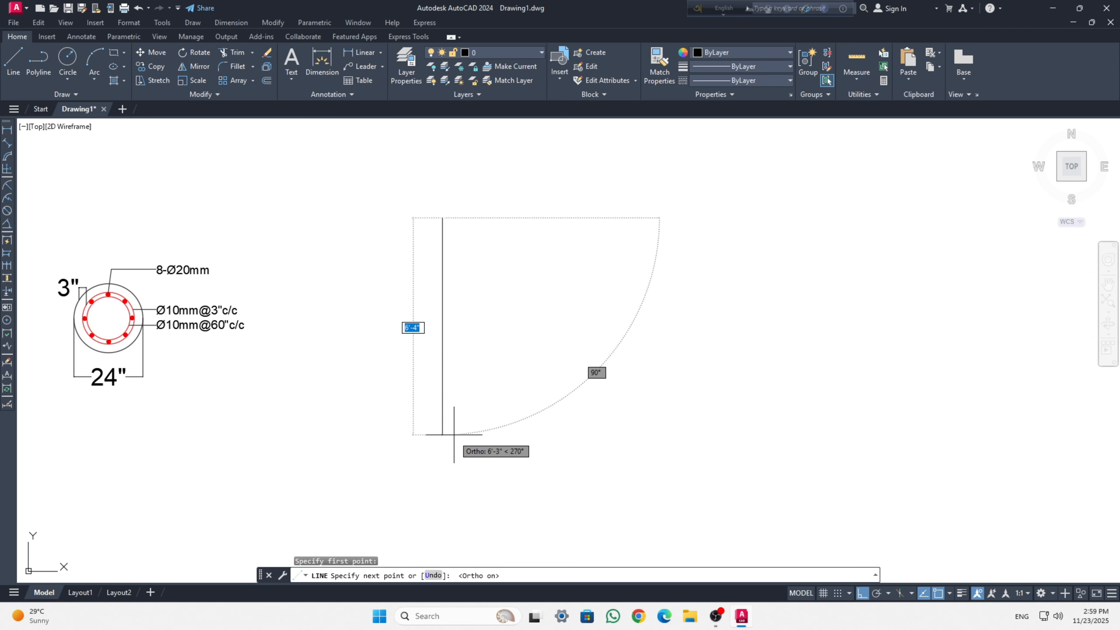
{"action": "type", "text": "39"}
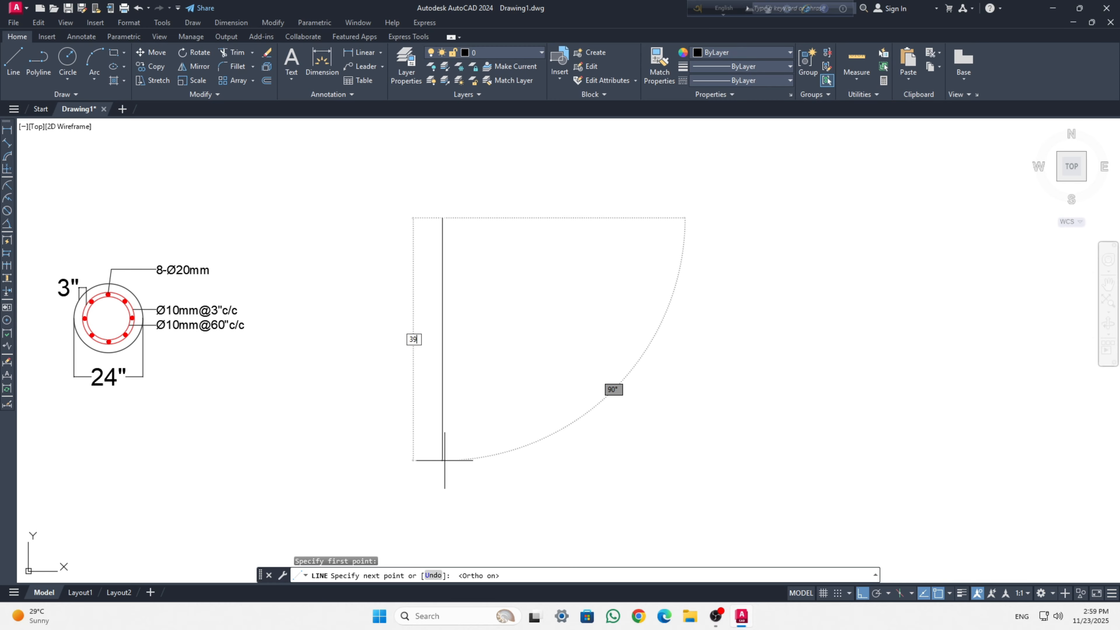
{"action": "key", "text": "Return"}
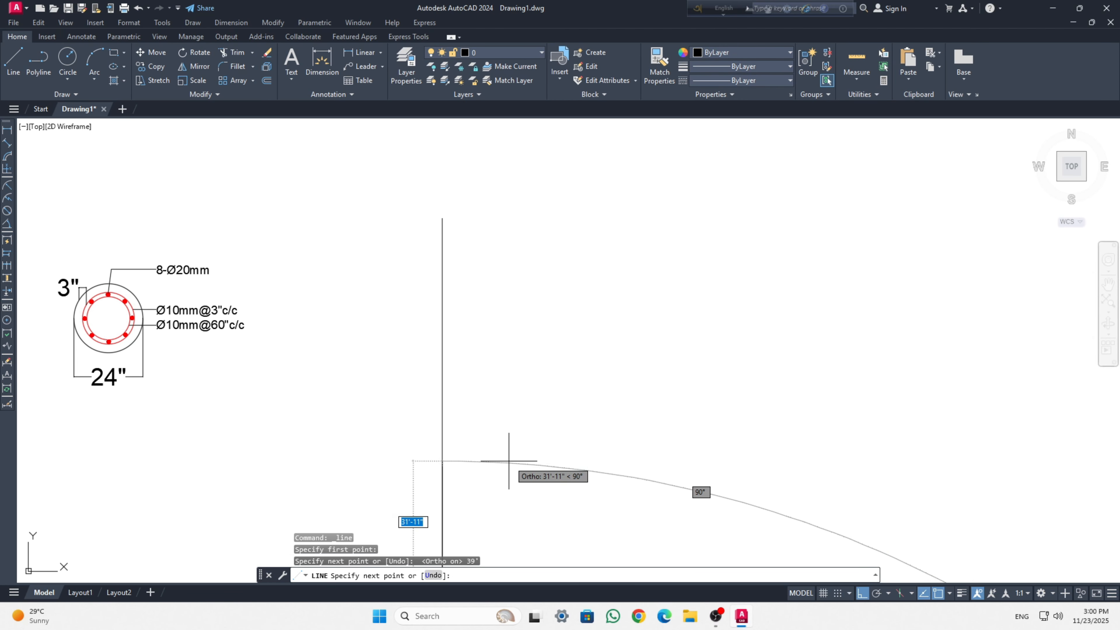
{"action": "key", "text": "Escape"}
Offset the vertical line 24" to the right to form the other outer edge.
{"action": "scroll", "coordinate": [500, 447], "scroll_direction": "down", "scroll_amount": 2}
{"action": "middle_click_drag", "start_coordinate": [505, 452], "coordinate": [488, 412]}
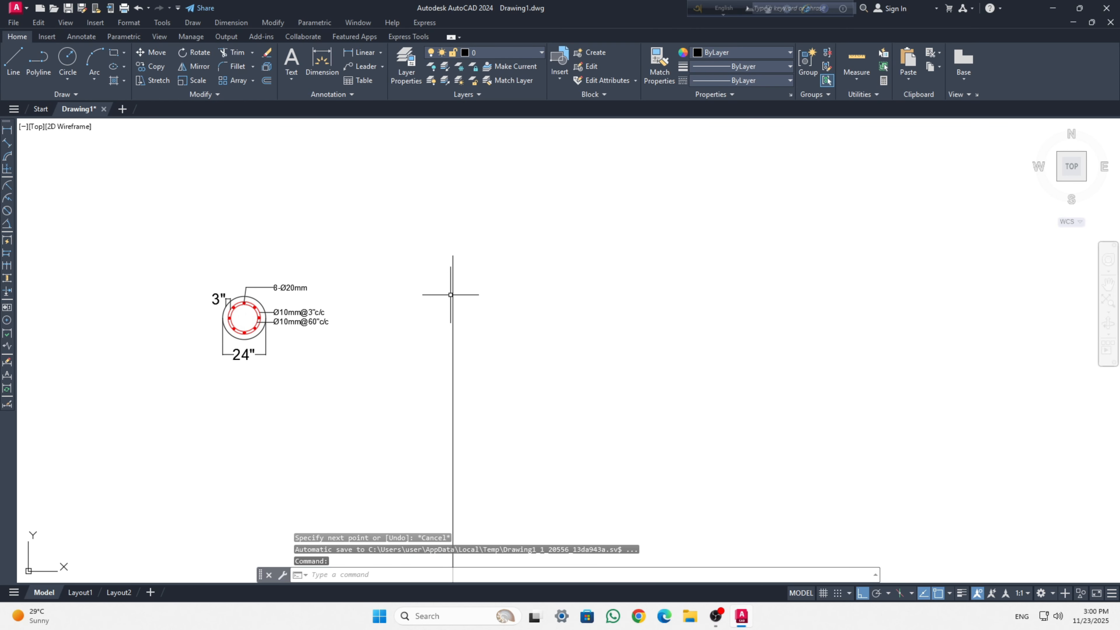
{"action": "middle_click_drag", "start_coordinate": [566, 469], "coordinate": [495, 333]}
{"action": "scroll", "coordinate": [529, 309], "scroll_direction": "down", "scroll_amount": 3}
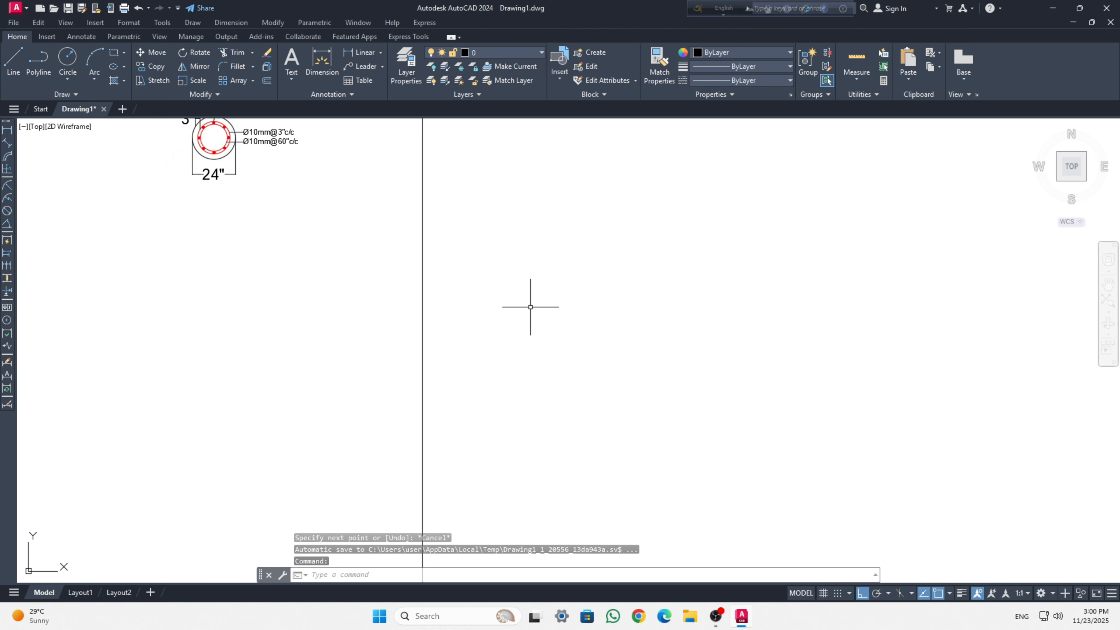
{"action": "mouse_move", "coordinate": [542, 377]}
{"action": "middle_mouse_down"}
{"action": "mouse_move", "coordinate": [487, 328]}
{"action": "mouse_move", "coordinate": [456, 333]}
{"action": "middle_mouse_up"}
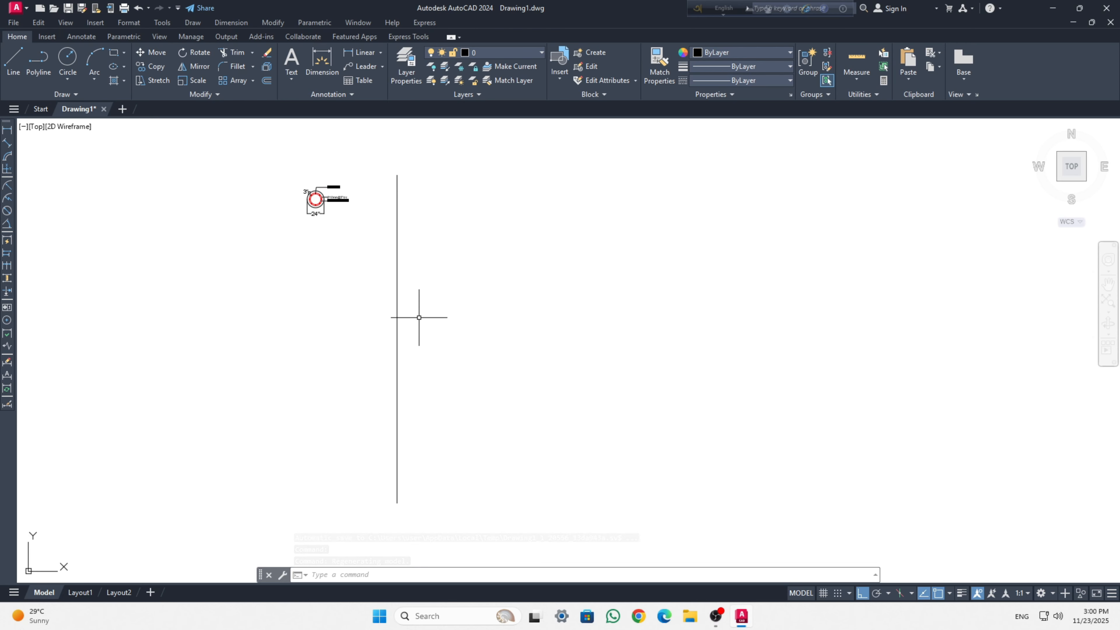
{"action": "left_click", "coordinate": [430, 306]}
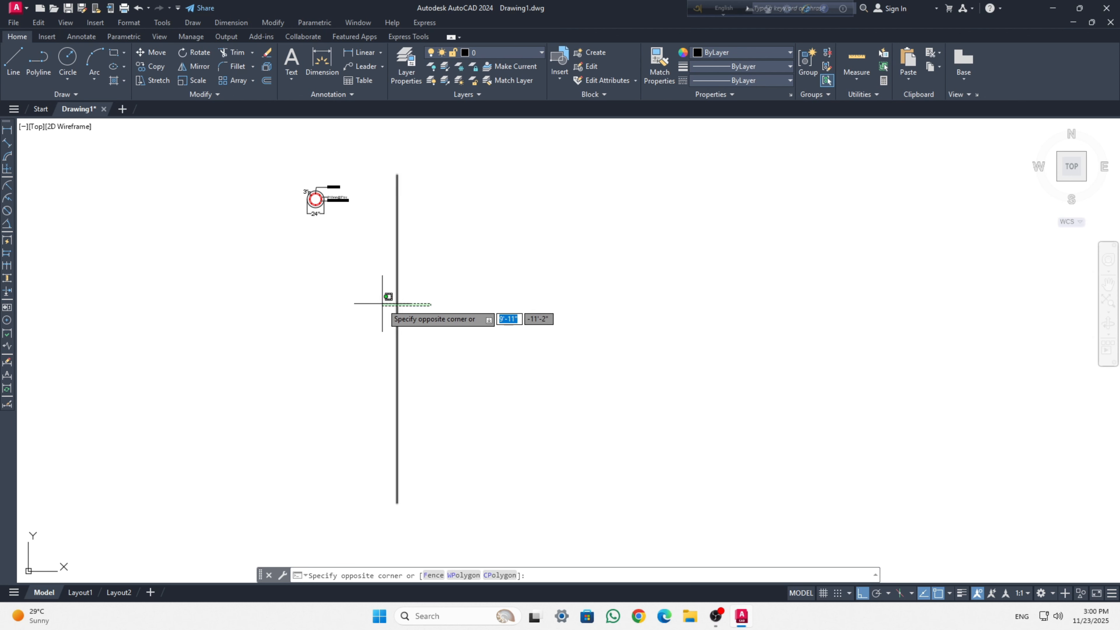
{"action": "left_click", "coordinate": [465, 312]}
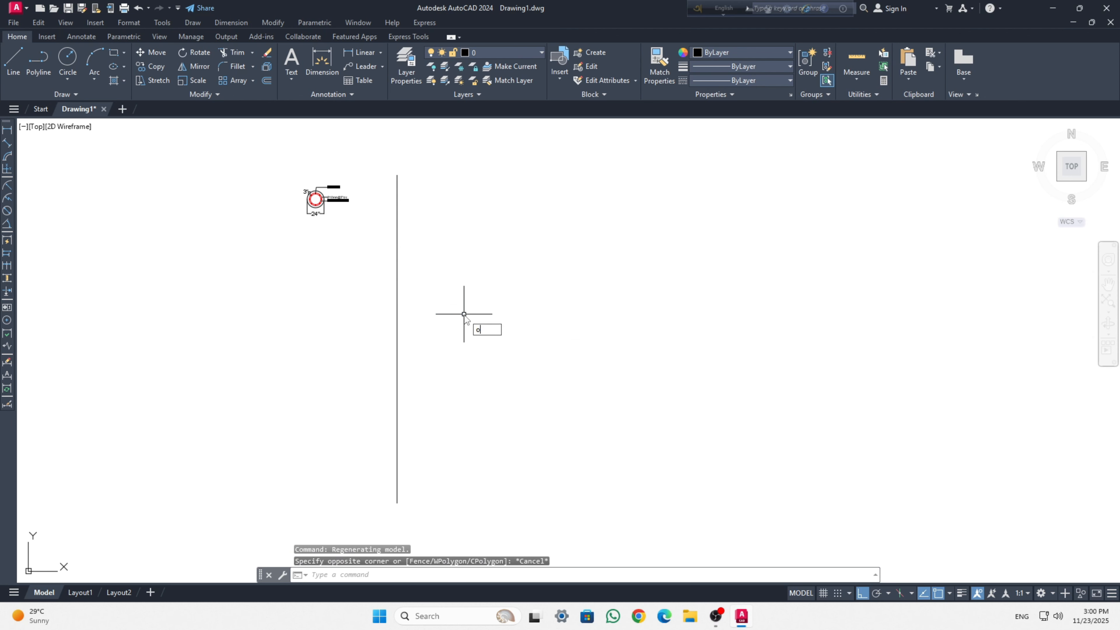
{"action": "type", "text": "o"}
{"action": "key", "text": "Return"}
{"action": "key", "text": "Return"}
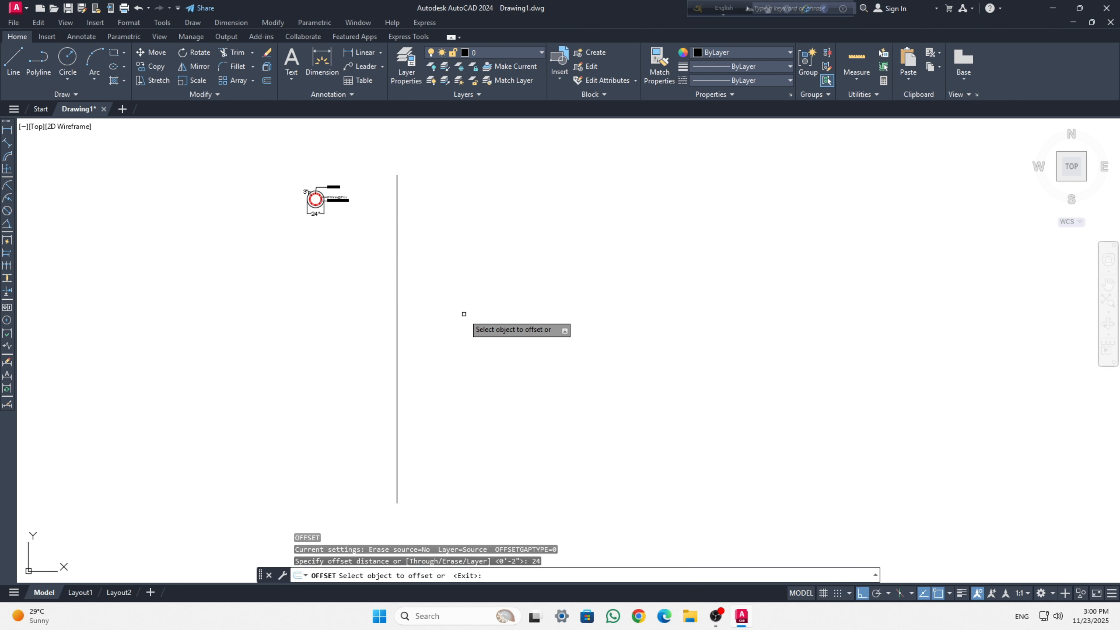
{"action": "left_click", "coordinate": [398, 315]}
{"action": "left_click", "coordinate": [461, 314]}
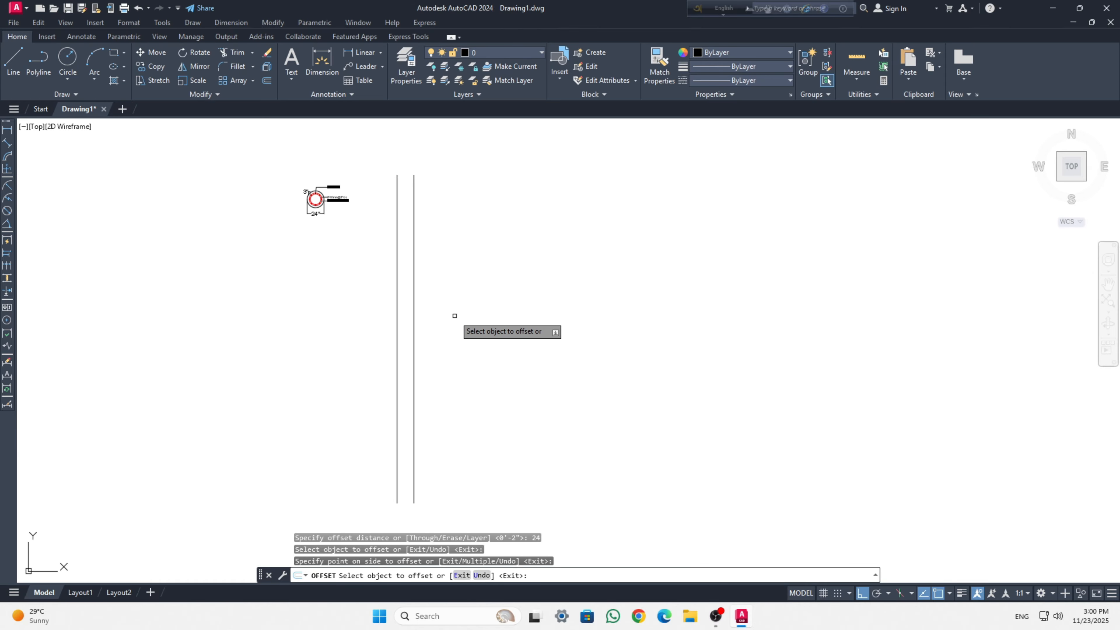
{"action": "key", "text": "Escape"}
{"action": "key", "text": "Escape"}
Offset both outer vertical lines 3" inward for the concrete cover.
{"action": "scroll", "coordinate": [405, 315], "scroll_direction": "up", "scroll_amount": 3}
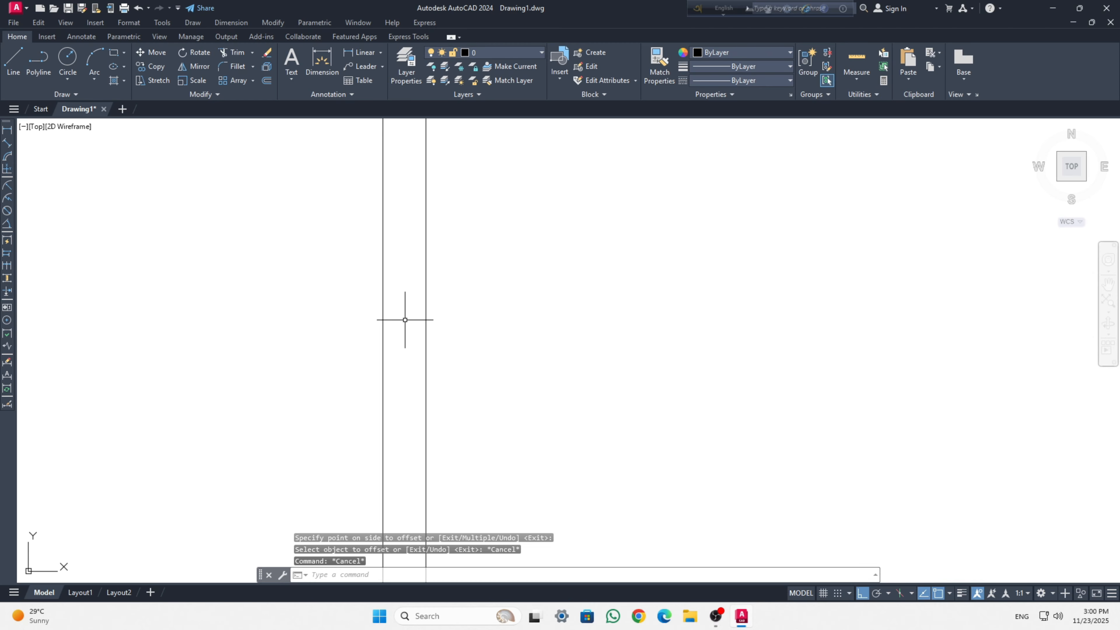
{"action": "key", "text": "Return"}
{"action": "type", "text": "3"}
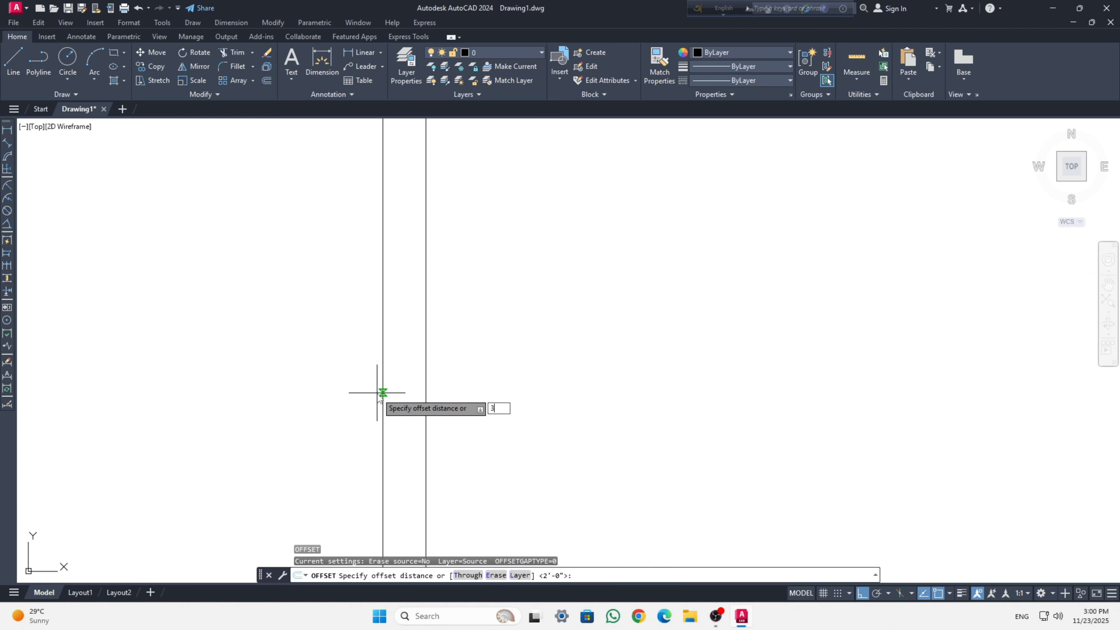
{"action": "key", "text": "Return"}
{"action": "left_click", "coordinate": [384, 347]}
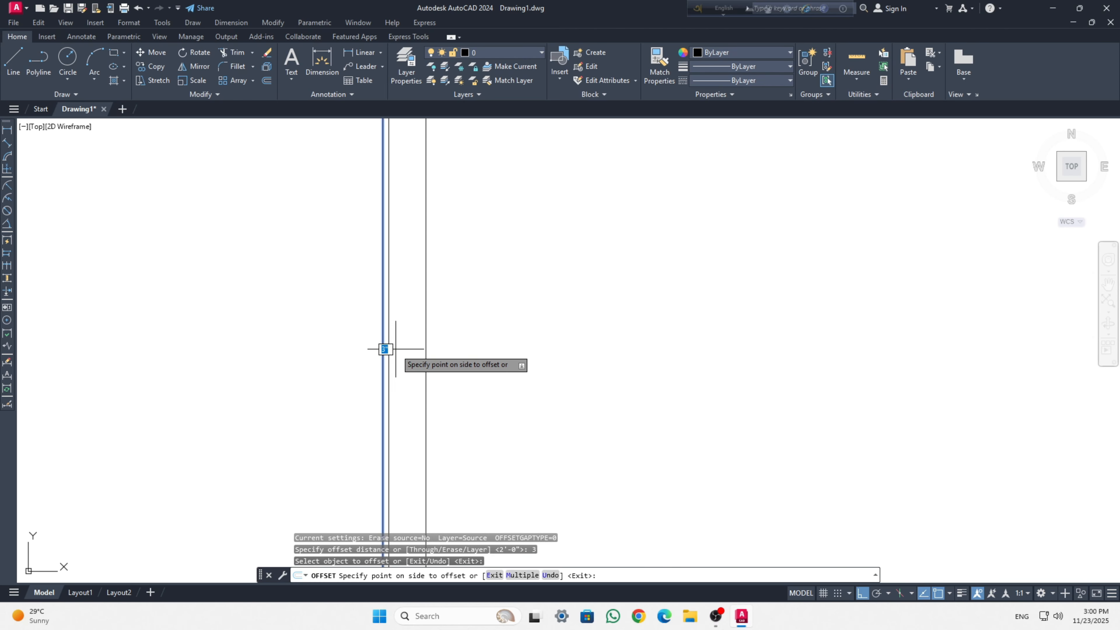
{"action": "left_click", "coordinate": [408, 350]}
{"action": "left_click", "coordinate": [426, 352]}
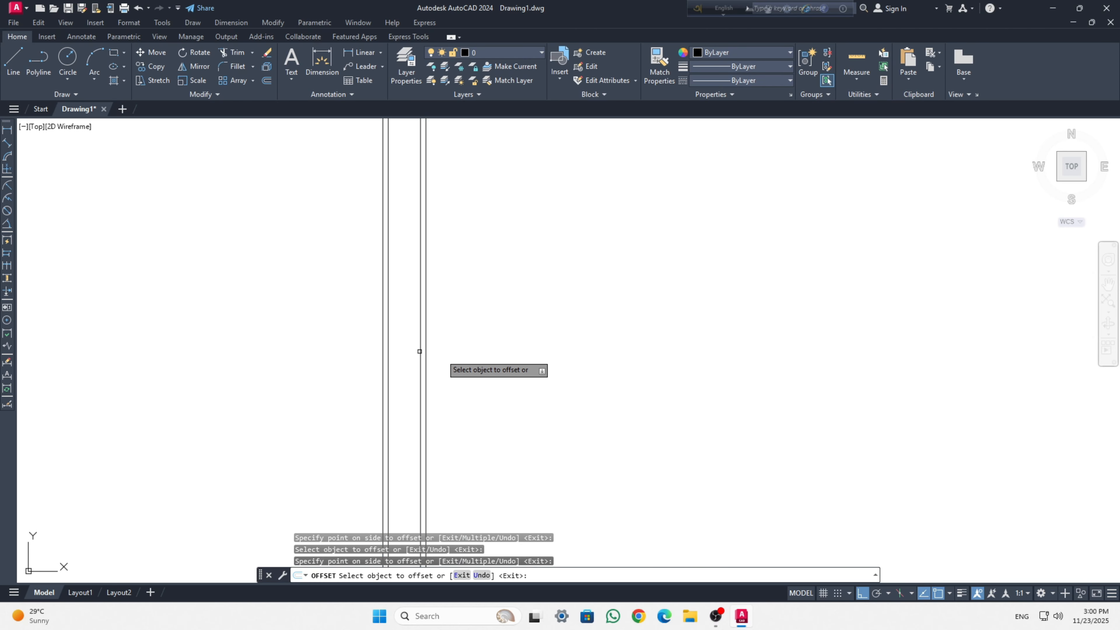
{"action": "left_click", "coordinate": [420, 351]}
{"action": "key", "text": "Escape"}
Dismiss the pop-up window and draw a horizontal line joining the upper ends of the two outer vertical lines.
{"action": "scroll", "coordinate": [467, 313], "scroll_direction": "down", "scroll_amount": 3}
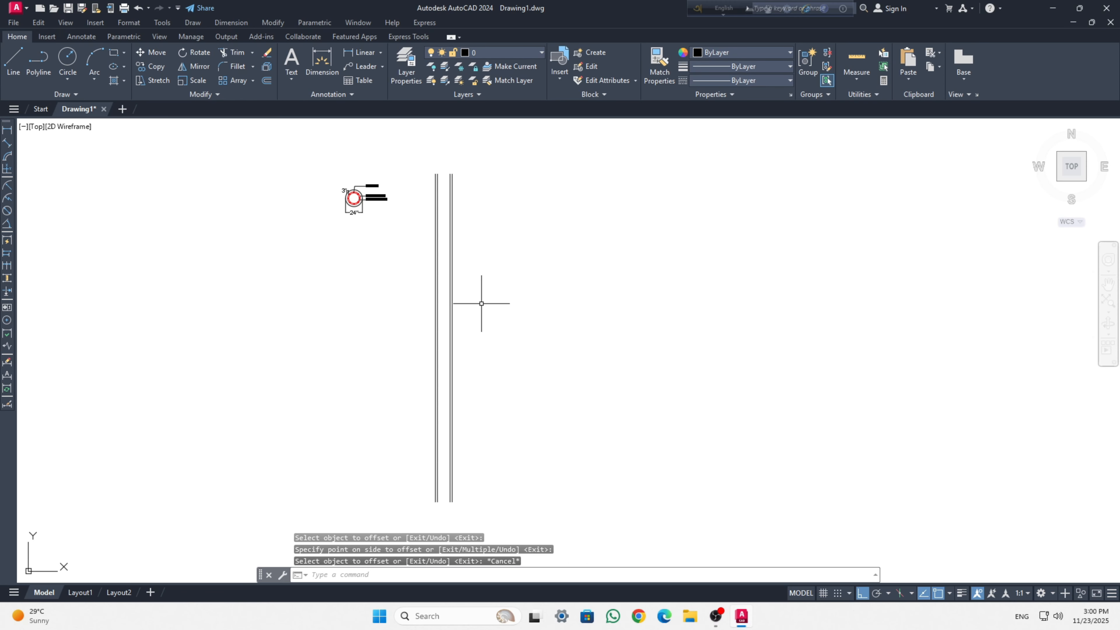
{"action": "middle_click_drag", "start_coordinate": [480, 303], "coordinate": [490, 330]}
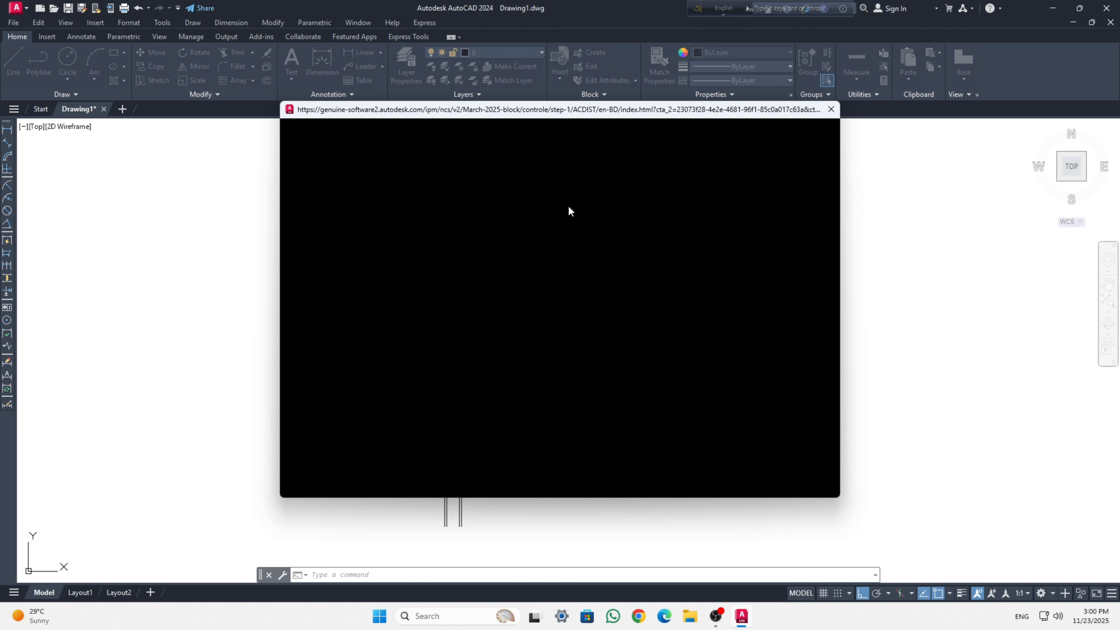
{"action": "left_click", "coordinate": [831, 109]}
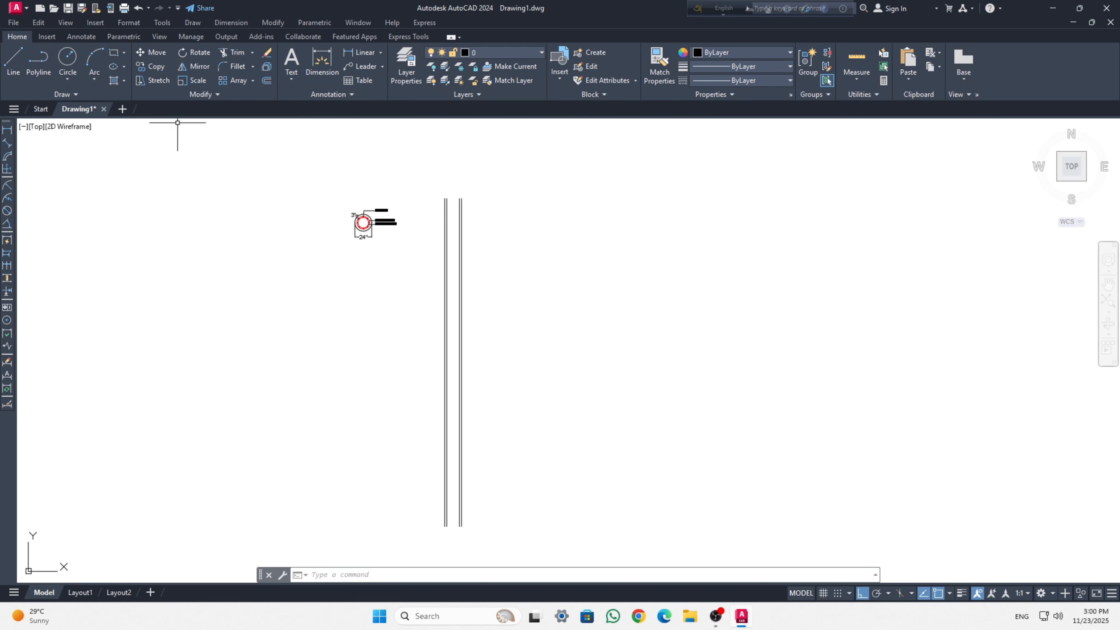
{"action": "scroll", "coordinate": [455, 217], "scroll_direction": "up", "scroll_amount": 4}
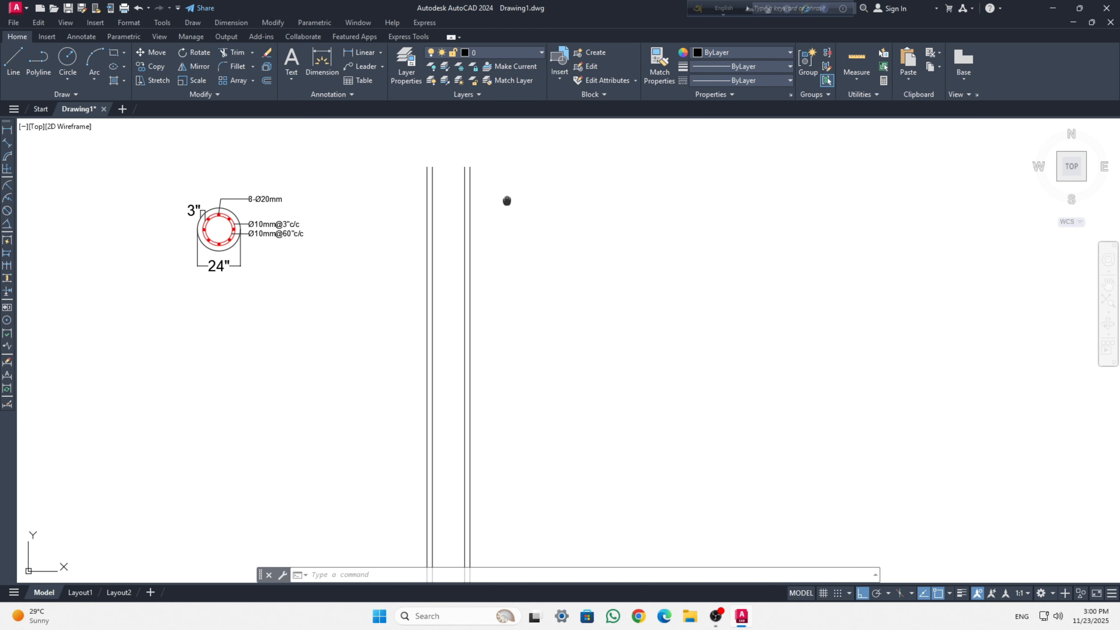
{"action": "middle_click_drag", "start_coordinate": [507, 200], "coordinate": [500, 242]}
{"action": "type", "text": "l"}
{"action": "key", "text": "Return"}
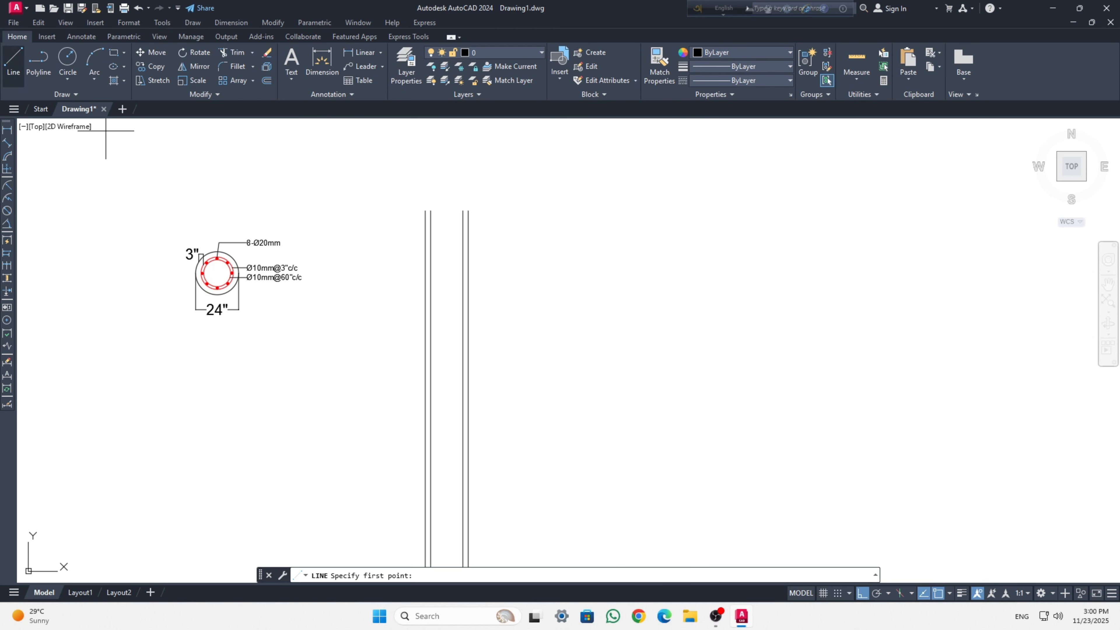
{"action": "left_click", "coordinate": [431, 211]}
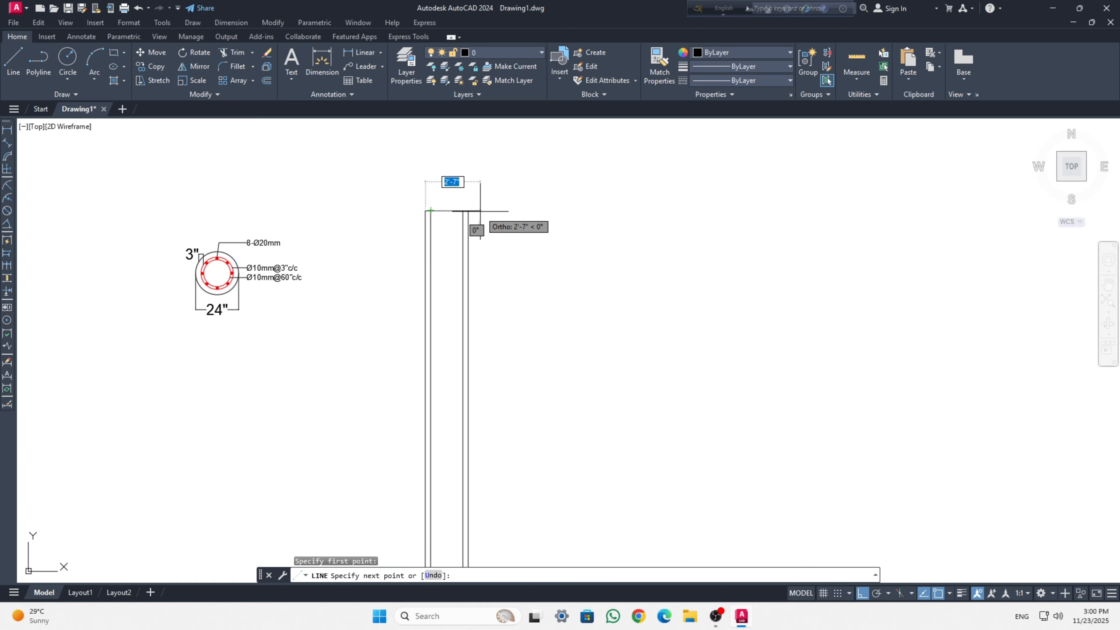
{"action": "left_click", "coordinate": [469, 211]}
{"action": "key", "text": "Escape"}
{"action": "left_click", "coordinate": [455, 218]}
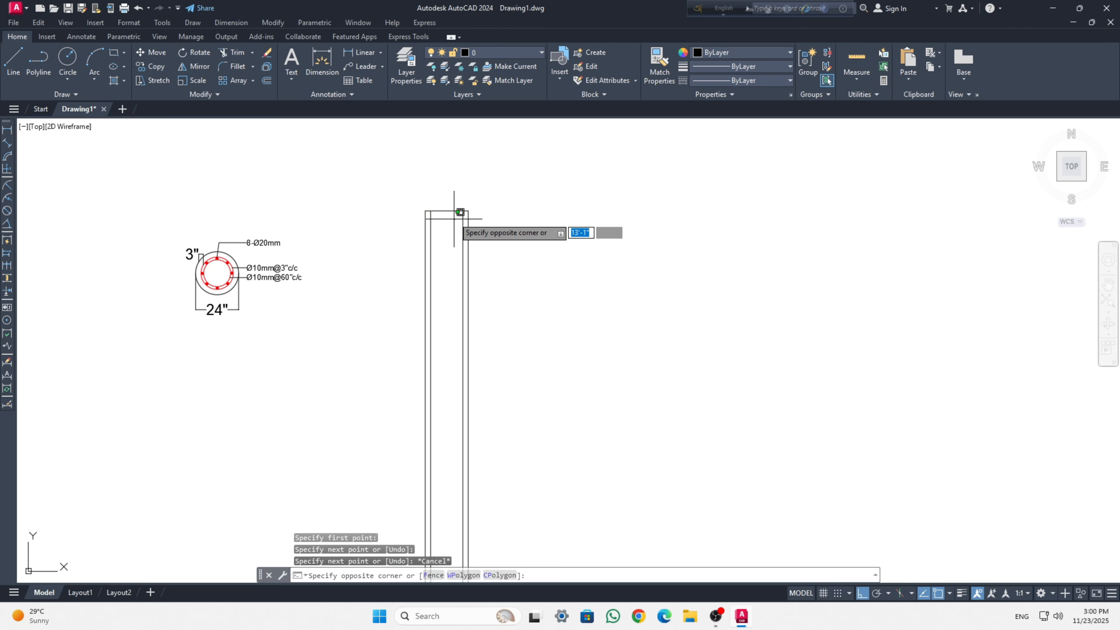
{"action": "left_click", "coordinate": [449, 200]}
{"action": "key", "text": "Escape"}
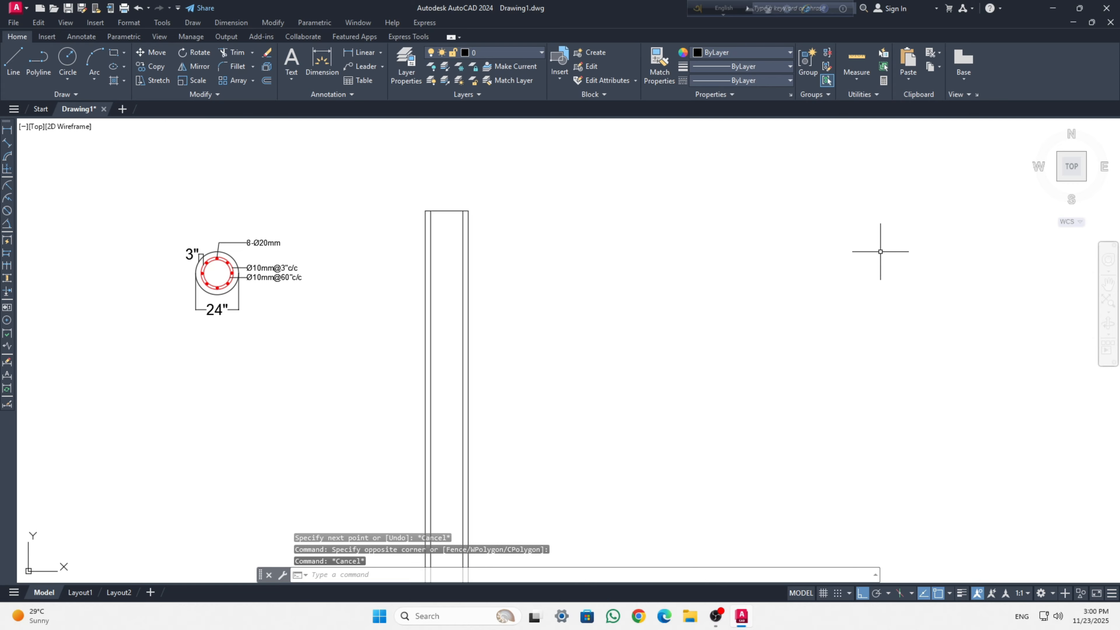
Offset the top horizontal line 5' downward.
{"action": "type", "text": "o"}
{"action": "key", "text": "Return"}
{"action": "type", "text": "5'"}
{"action": "key", "text": "Return"}
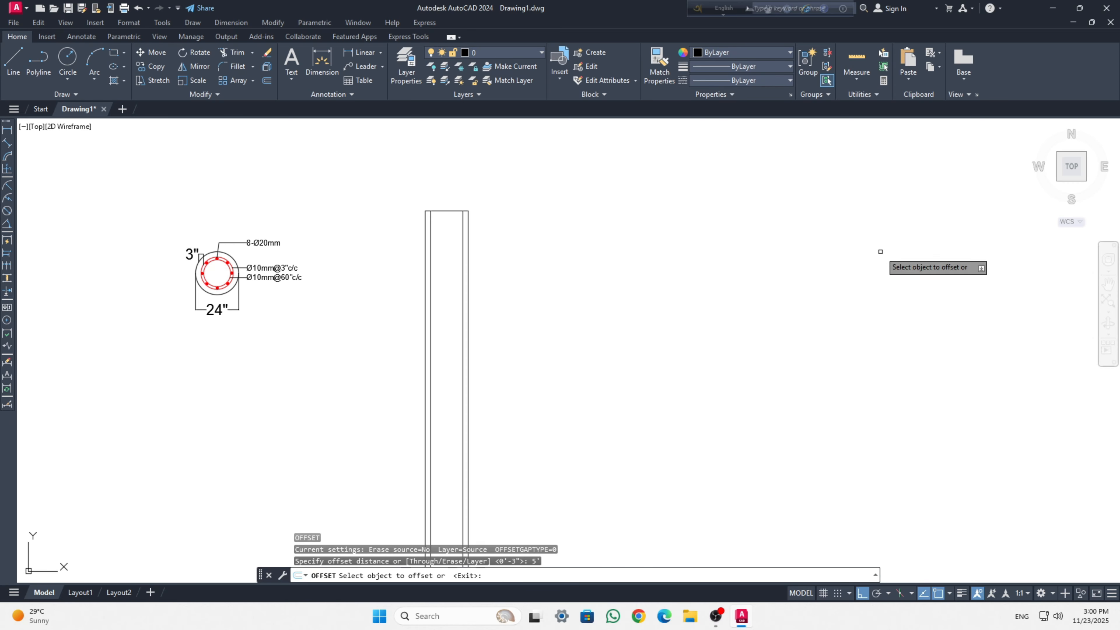
{"action": "left_click", "coordinate": [439, 211]}
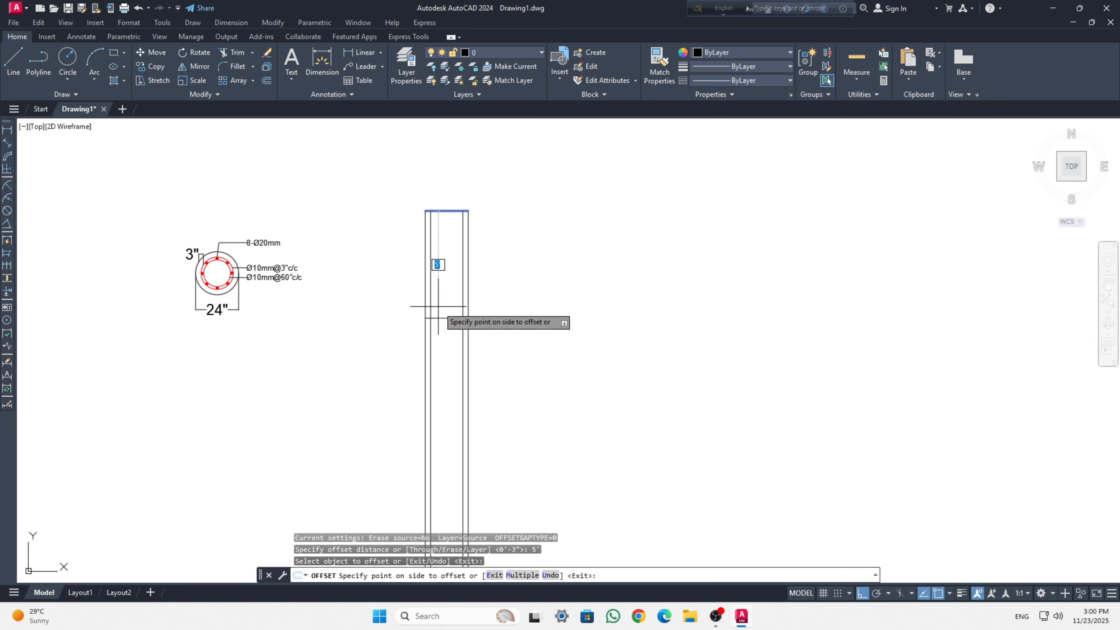
{"action": "left_click", "coordinate": [430, 309]}
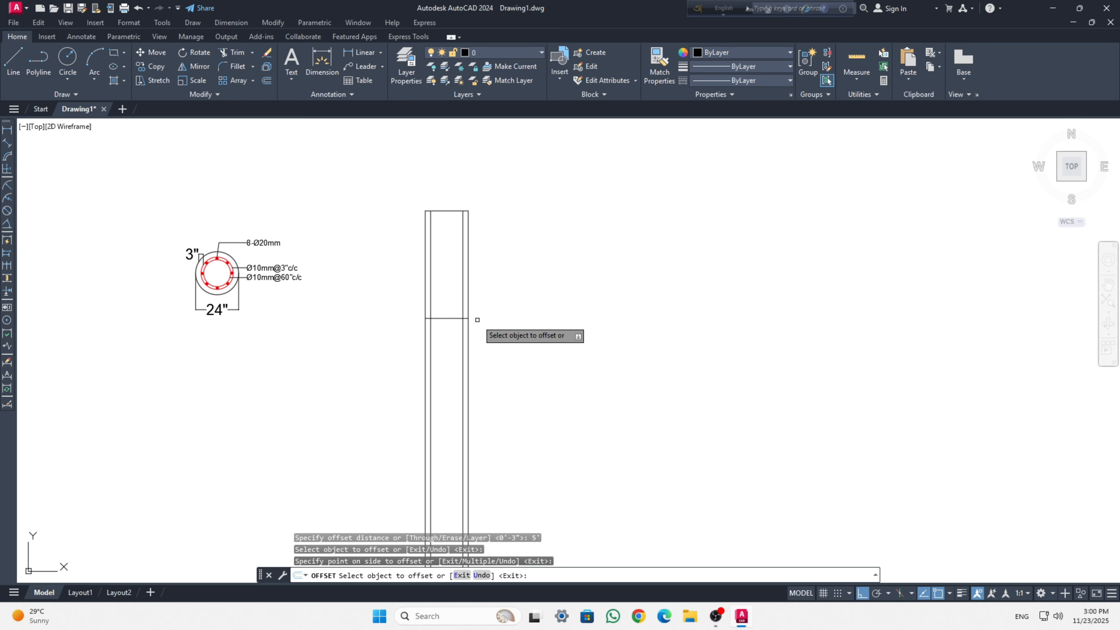
Draw a horizontal line joining the lower ends of the two outer vertical lines.
{"action": "middle_click_drag", "start_coordinate": [486, 315], "coordinate": [518, 192]}
{"action": "scroll", "coordinate": [517, 206], "scroll_direction": "down", "scroll_amount": 2}
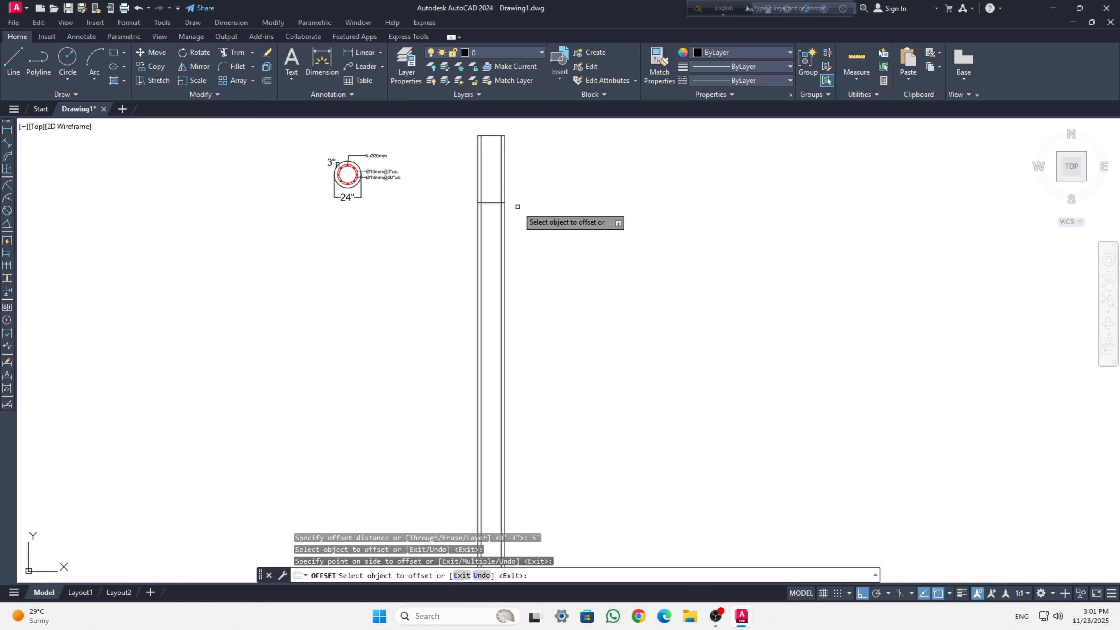
{"action": "scroll", "coordinate": [517, 206], "scroll_direction": "down", "scroll_amount": 2}
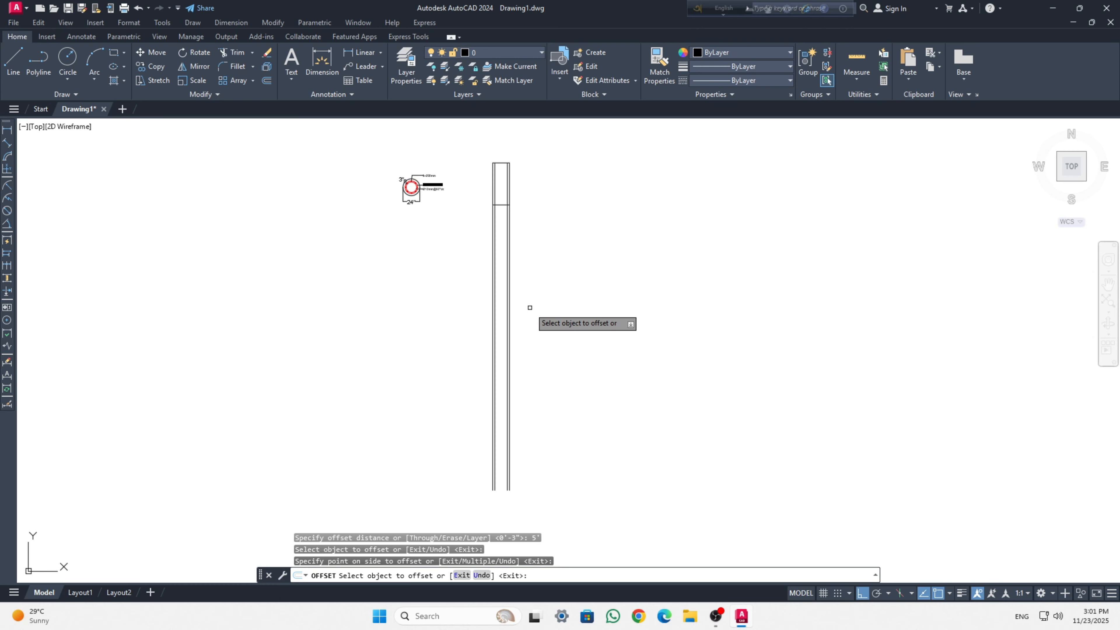
{"action": "middle_click_drag", "start_coordinate": [533, 326], "coordinate": [488, 277]}
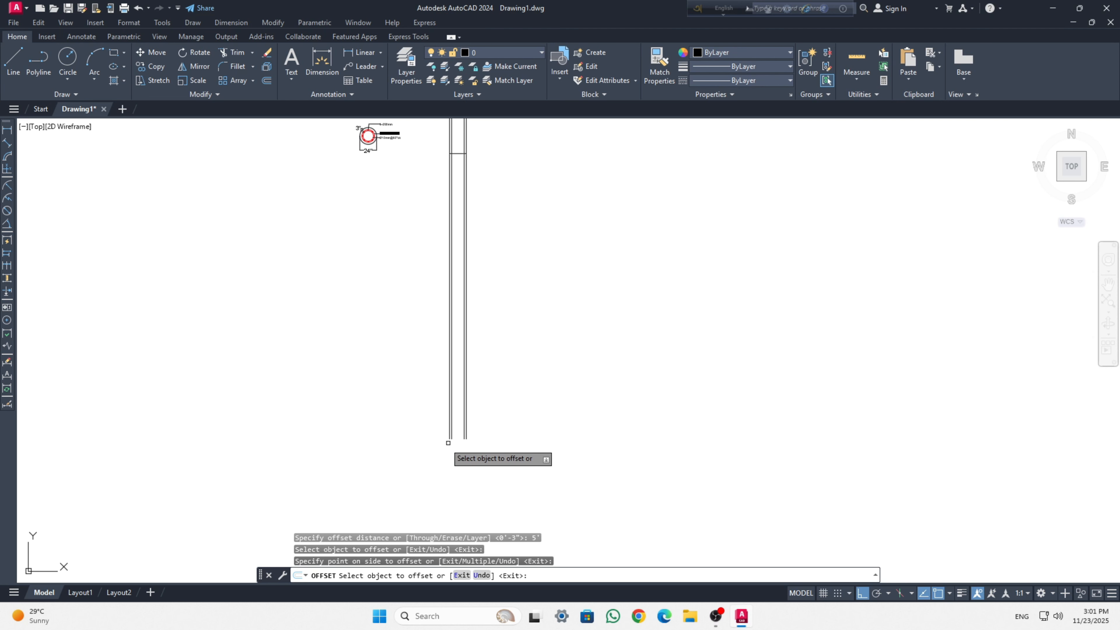
{"action": "left_click", "coordinate": [12, 62]}
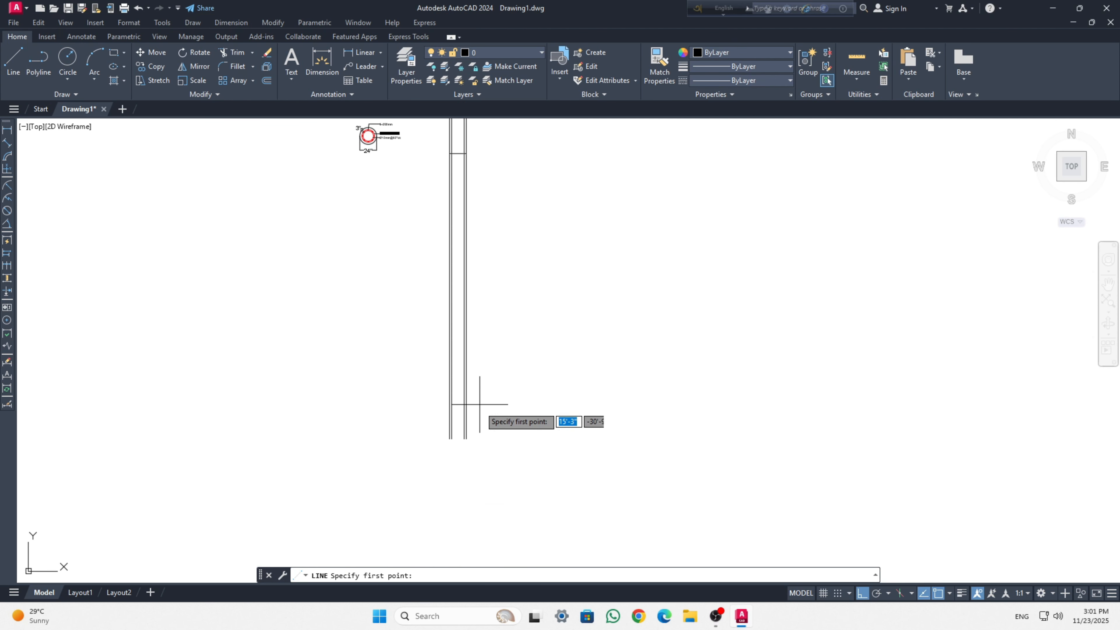
{"action": "scroll", "coordinate": [445, 430], "scroll_direction": "up", "scroll_amount": 3}
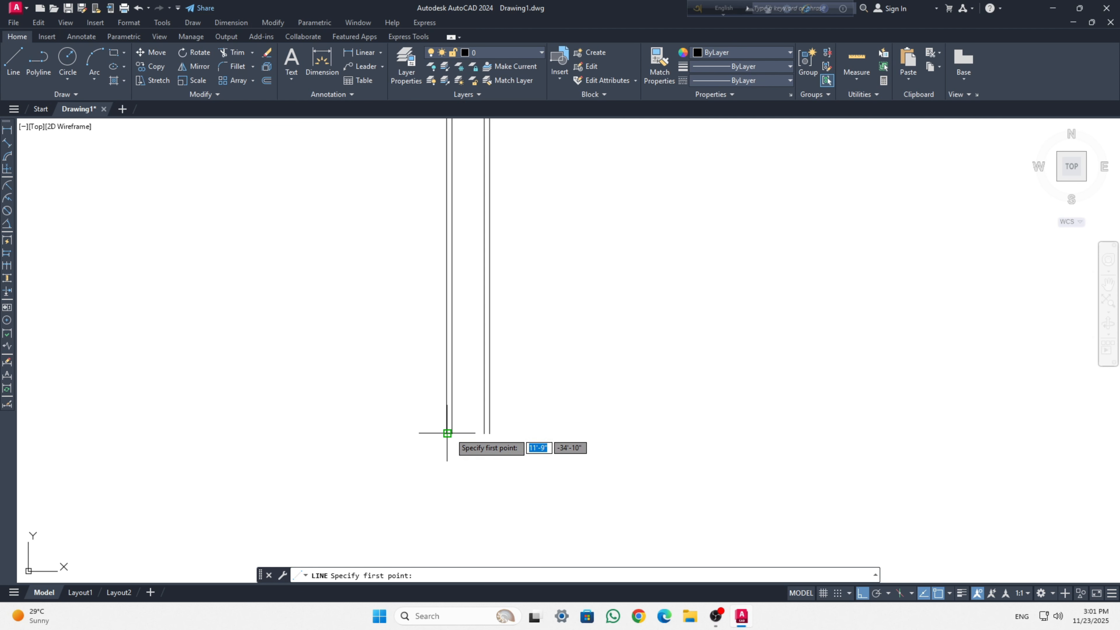
{"action": "left_click", "coordinate": [490, 433]}
{"action": "key", "text": "Escape"}
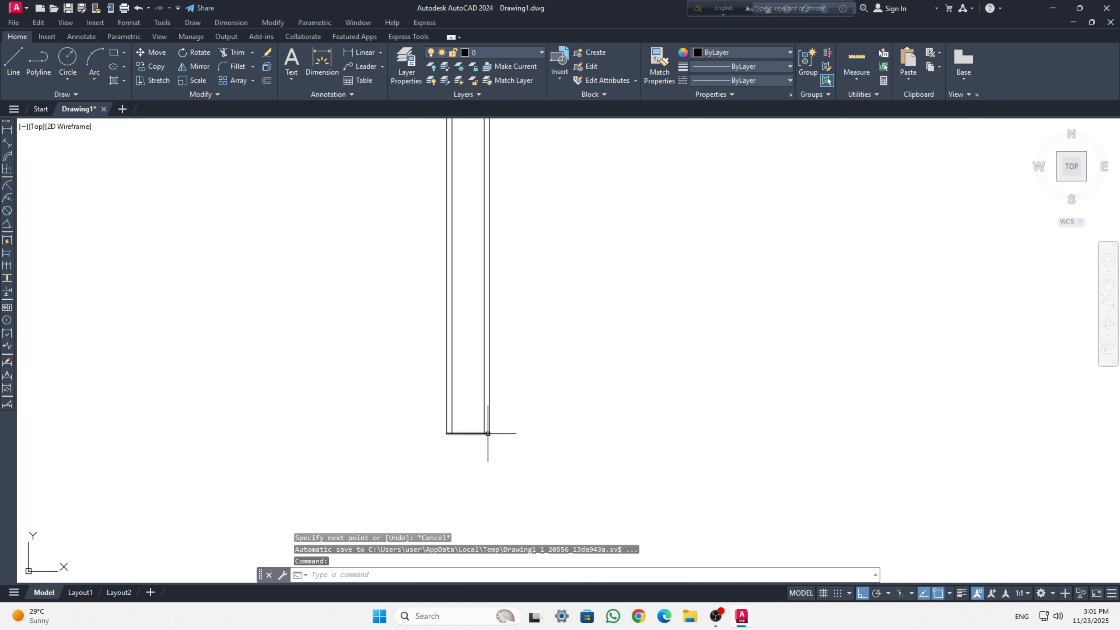
{"action": "left_click", "coordinate": [477, 442]}
{"action": "left_click", "coordinate": [467, 422]}
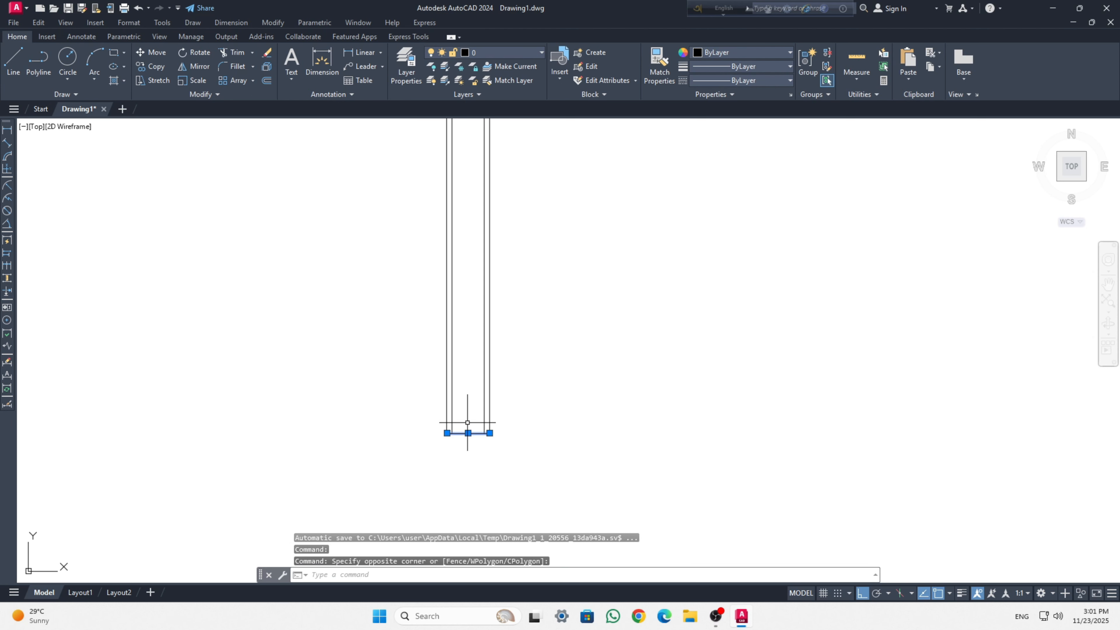
{"action": "key", "text": "Escape"}
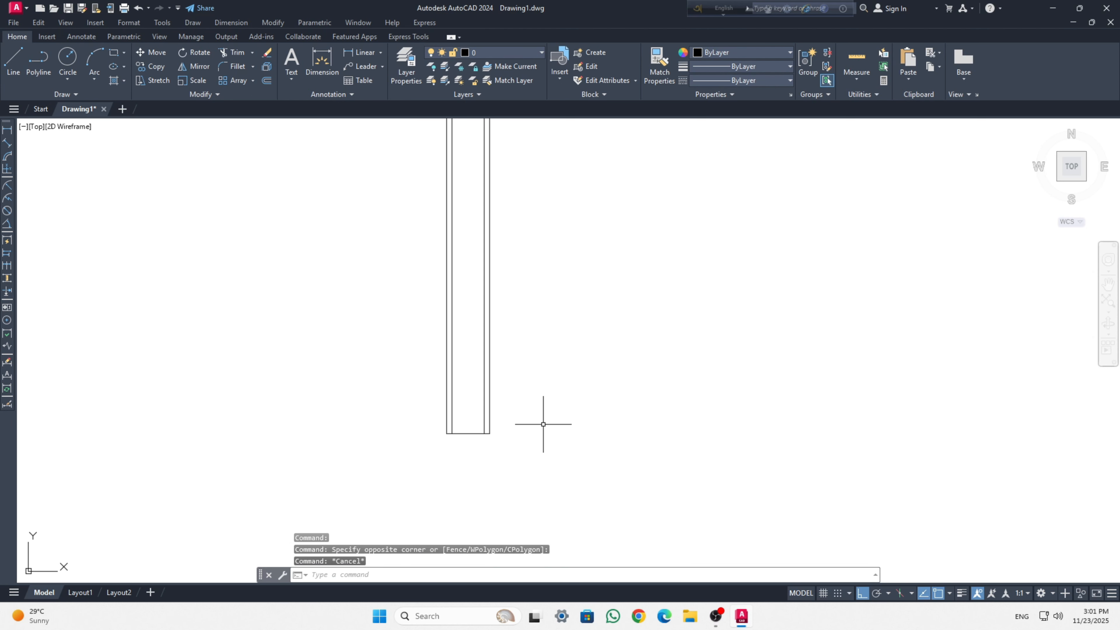
Offset the bottom horizontal line 1'1" downward as a guide below the member.
{"action": "left_click", "coordinate": [472, 442]}
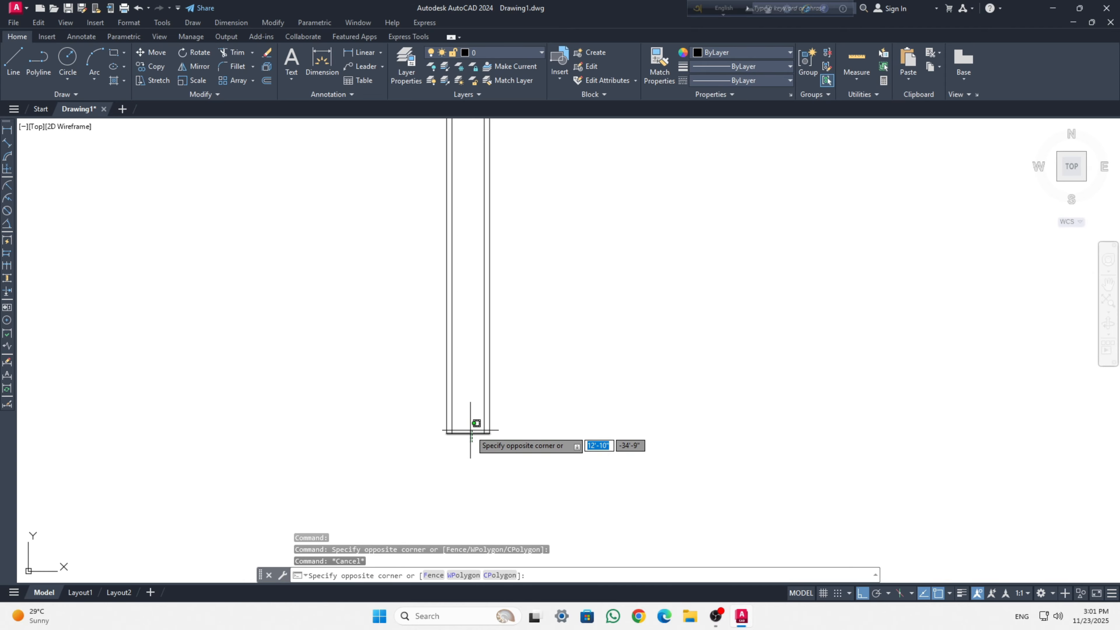
{"action": "key", "text": "Escape"}
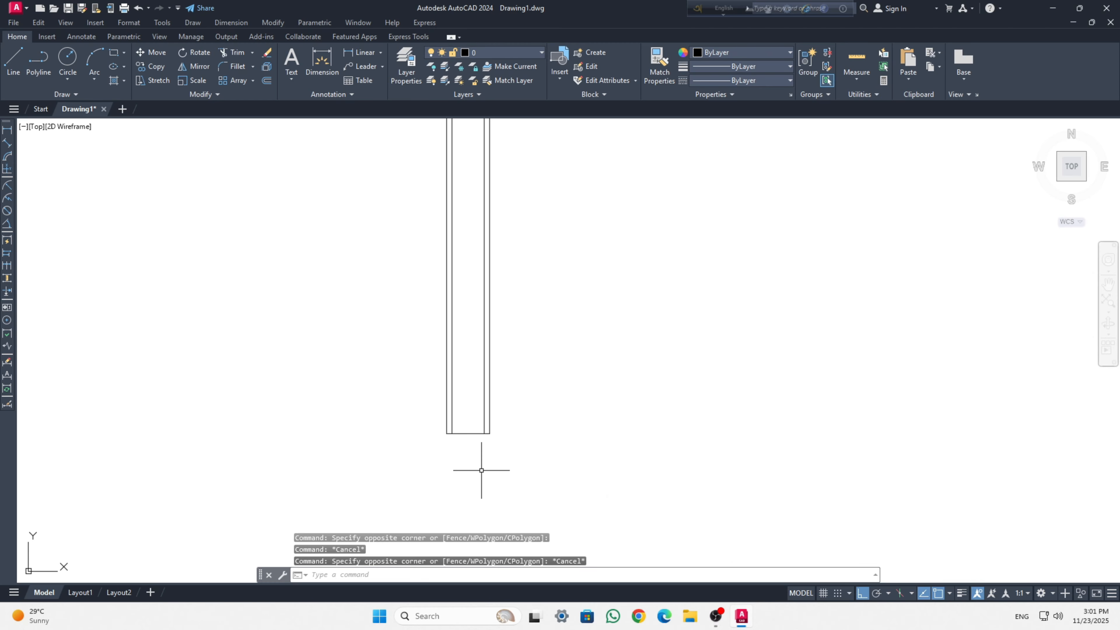
{"action": "key", "text": "Return"}
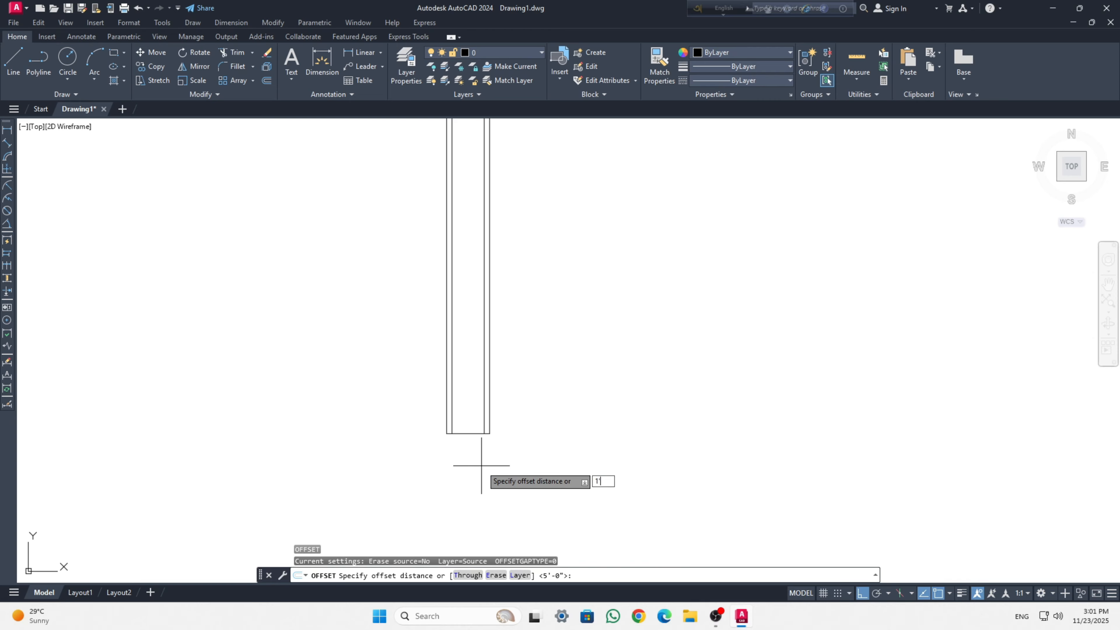
{"action": "key", "text": "Return"}
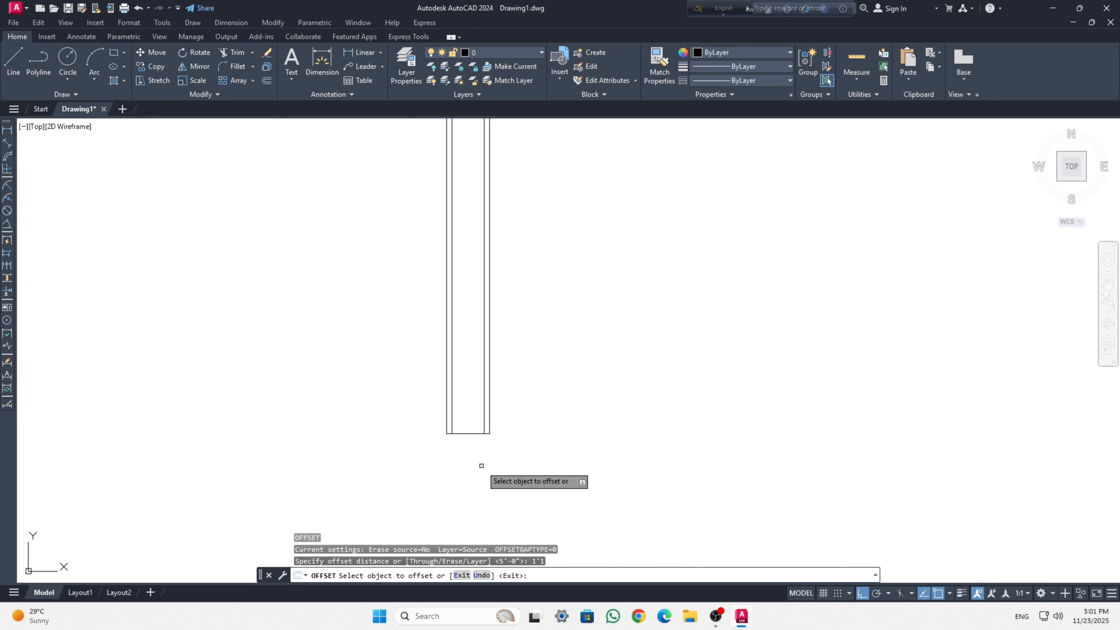
{"action": "left_click", "coordinate": [475, 433]}
{"action": "left_click", "coordinate": [475, 448]}
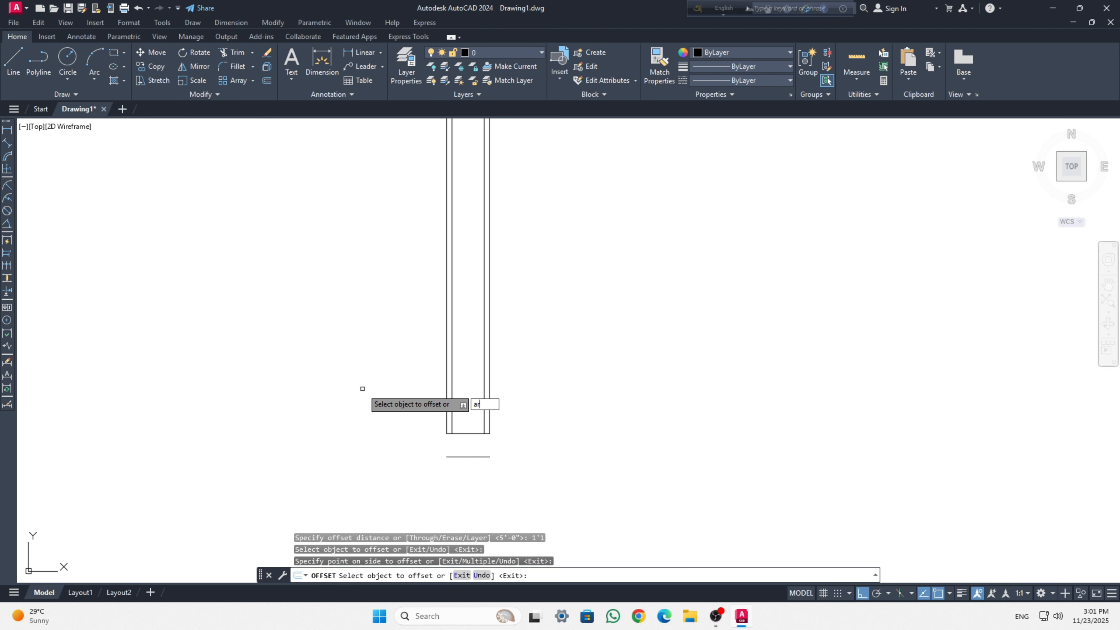
{"action": "key", "text": "Return"}
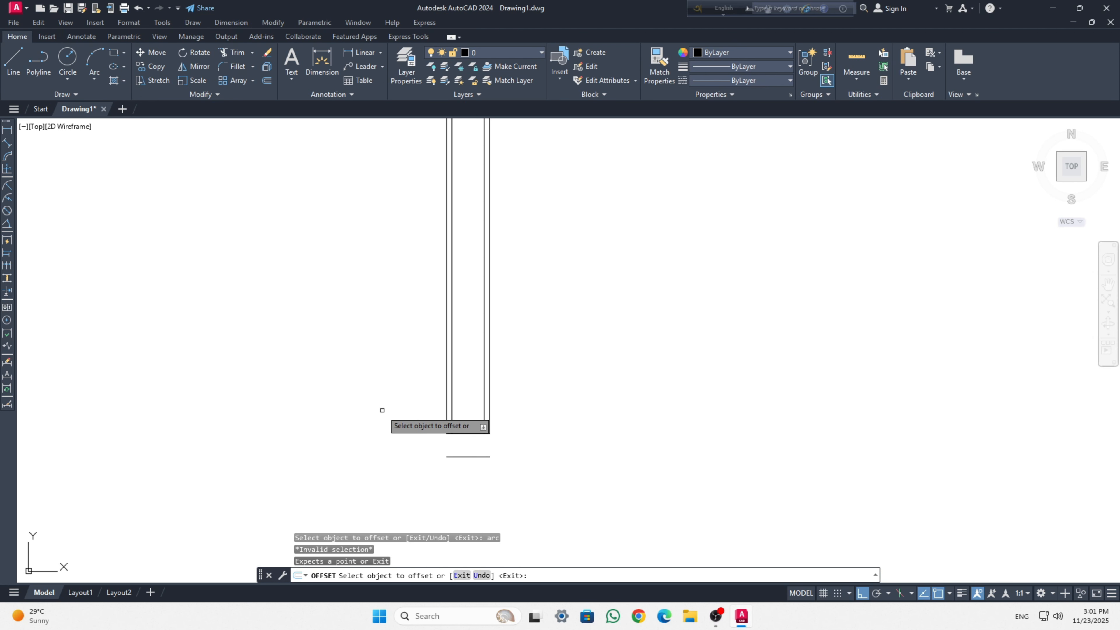
{"action": "key", "text": "Escape"}
Draw a three-point arc between the lower ends of the outer vertical lines, passing through the middle of the guide line.
{"action": "type", "text": "arc"}
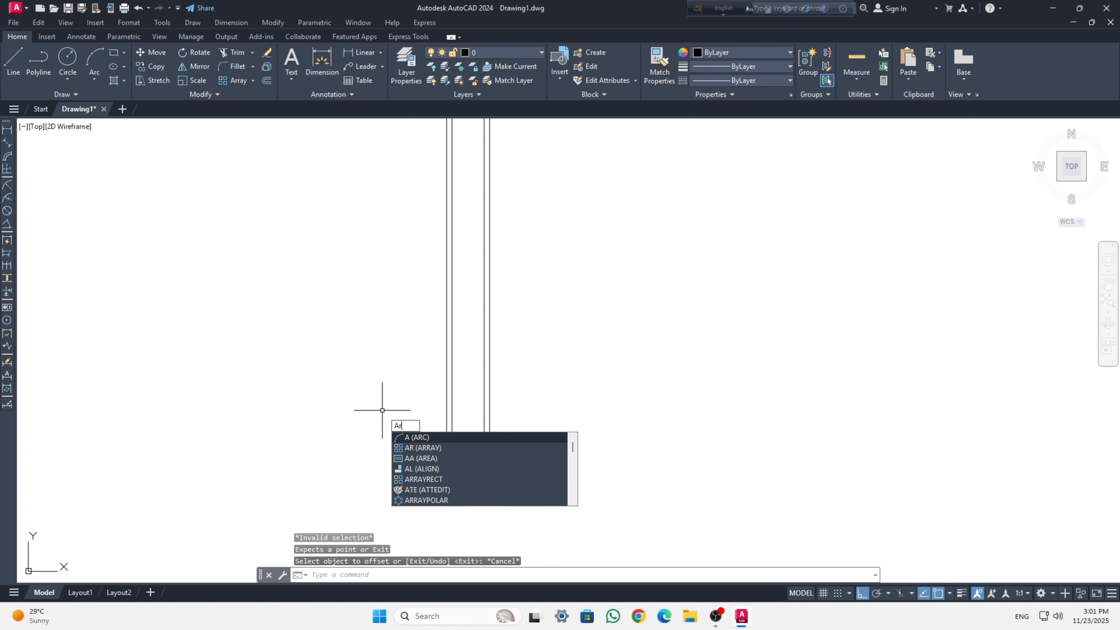
{"action": "key", "text": "Return"}
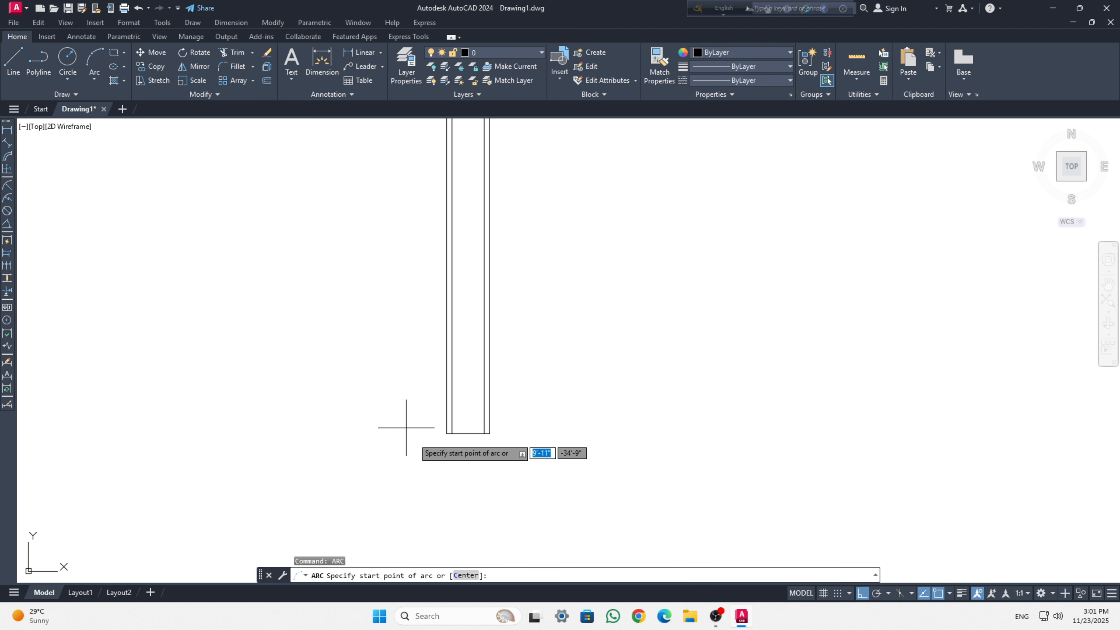
{"action": "left_click", "coordinate": [447, 432]}
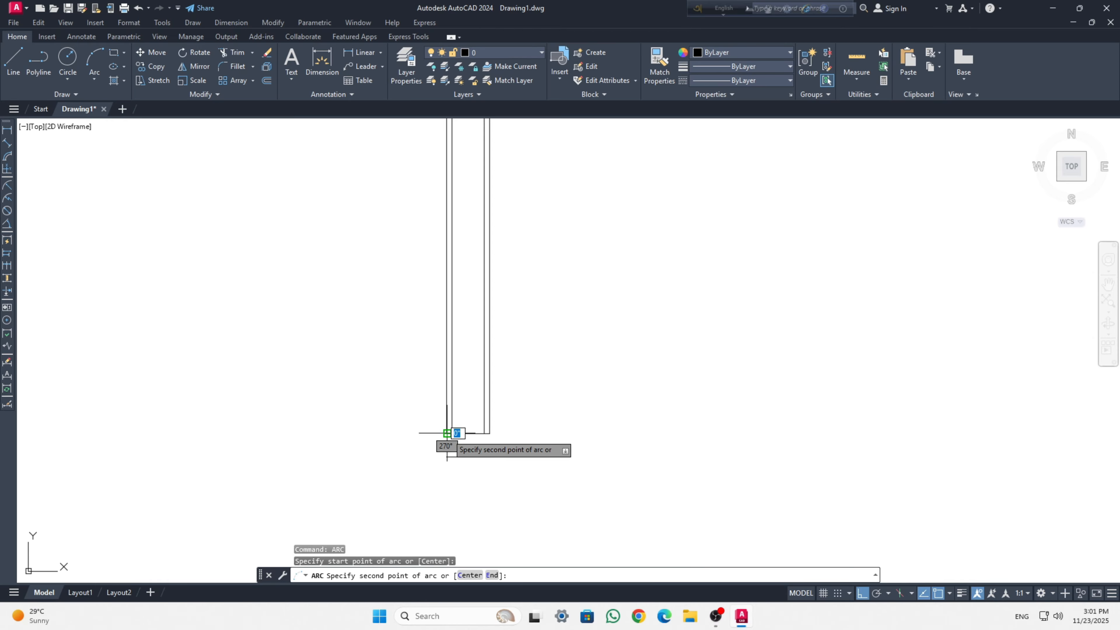
{"action": "left_click", "coordinate": [467, 456]}
{"action": "left_click", "coordinate": [490, 433]}
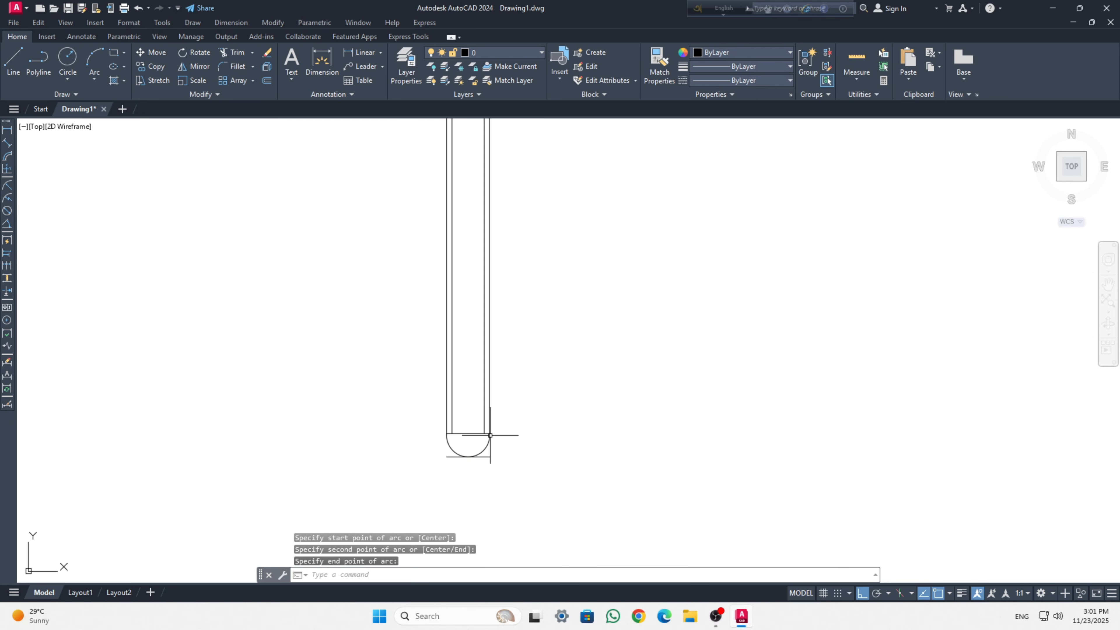
Delete the horizontal guide line touching the lowest point of the arc.
{"action": "left_click", "coordinate": [491, 457]}
{"action": "mouse_move", "coordinate": [490, 457]}
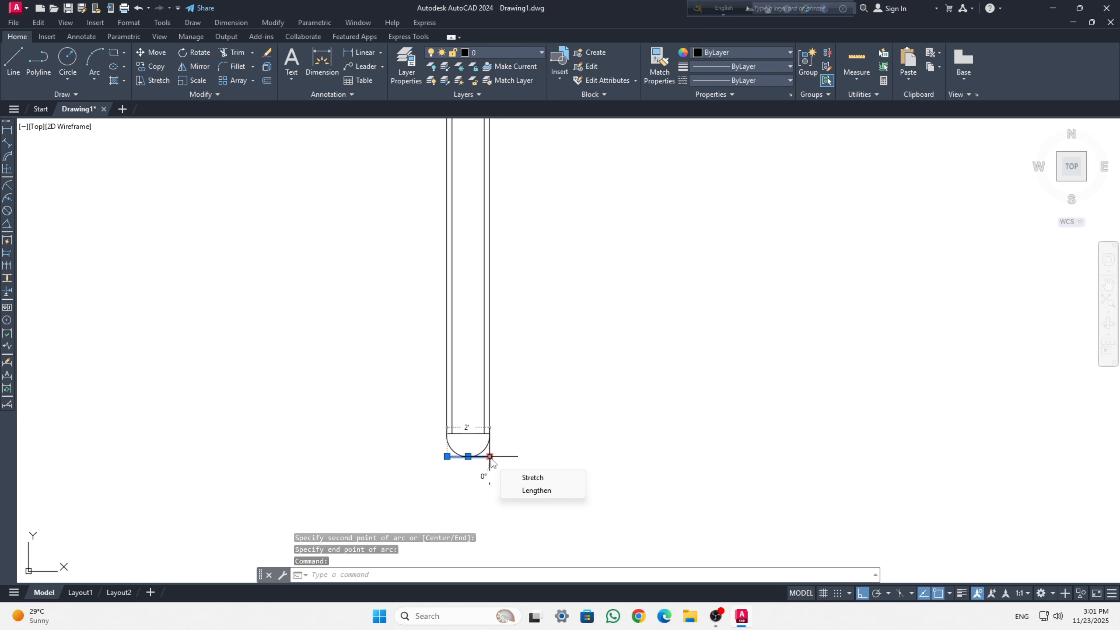
{"action": "key", "text": "Delete"}
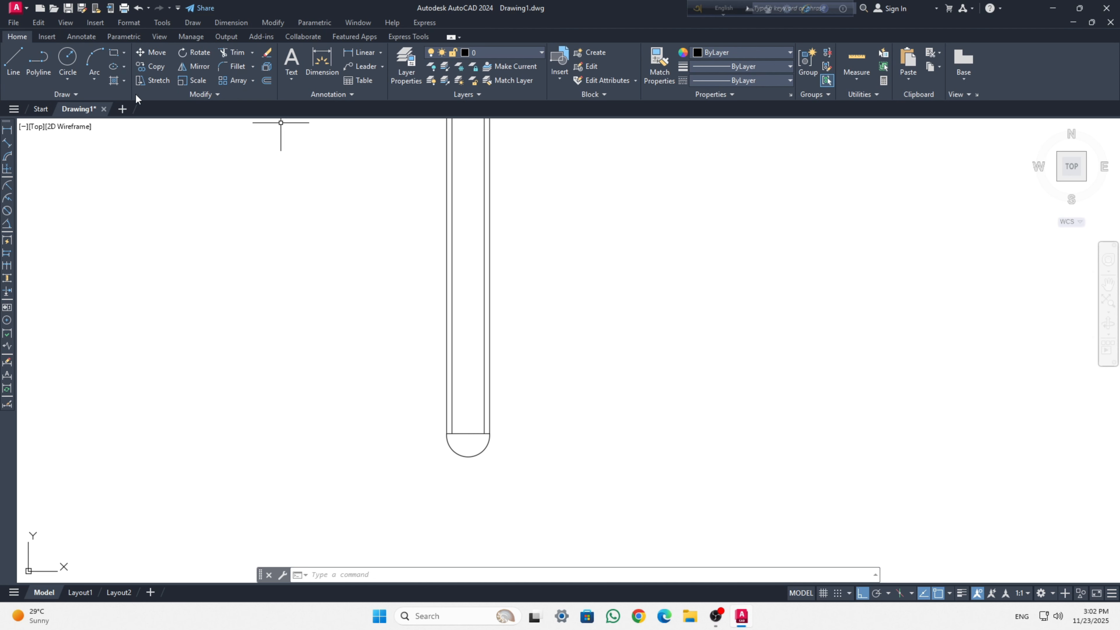
Hatch the area between the arc and the bottom horizontal line with the AR-CONC pattern.
{"action": "type", "text": "atch"}
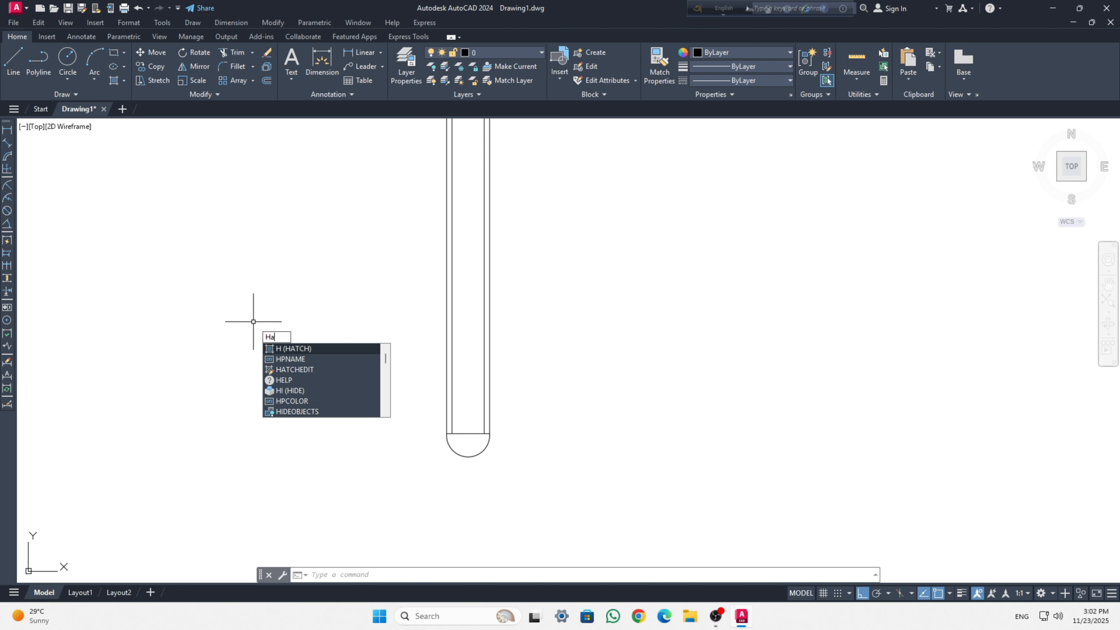
{"action": "key", "text": "Return"}
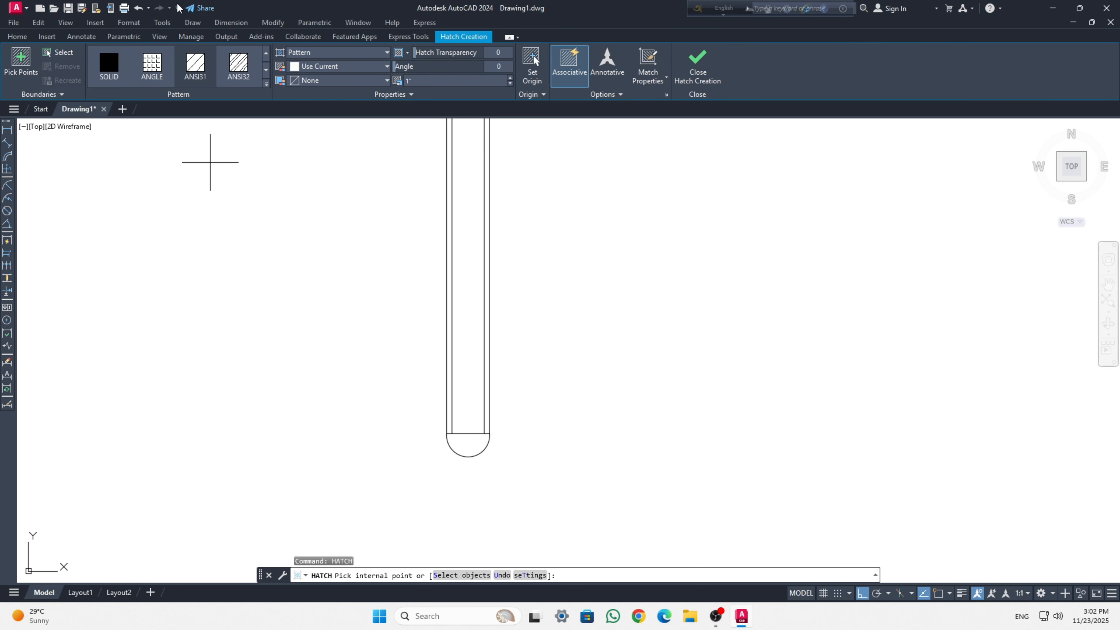
{"action": "left_click", "coordinate": [266, 83]}
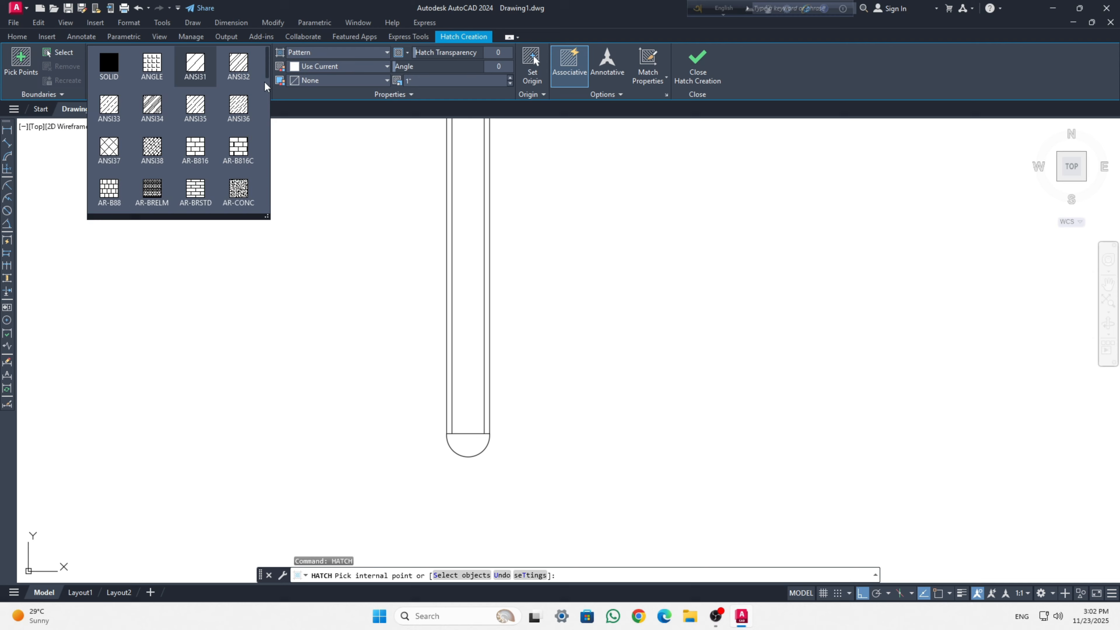
{"action": "left_click", "coordinate": [238, 190]}
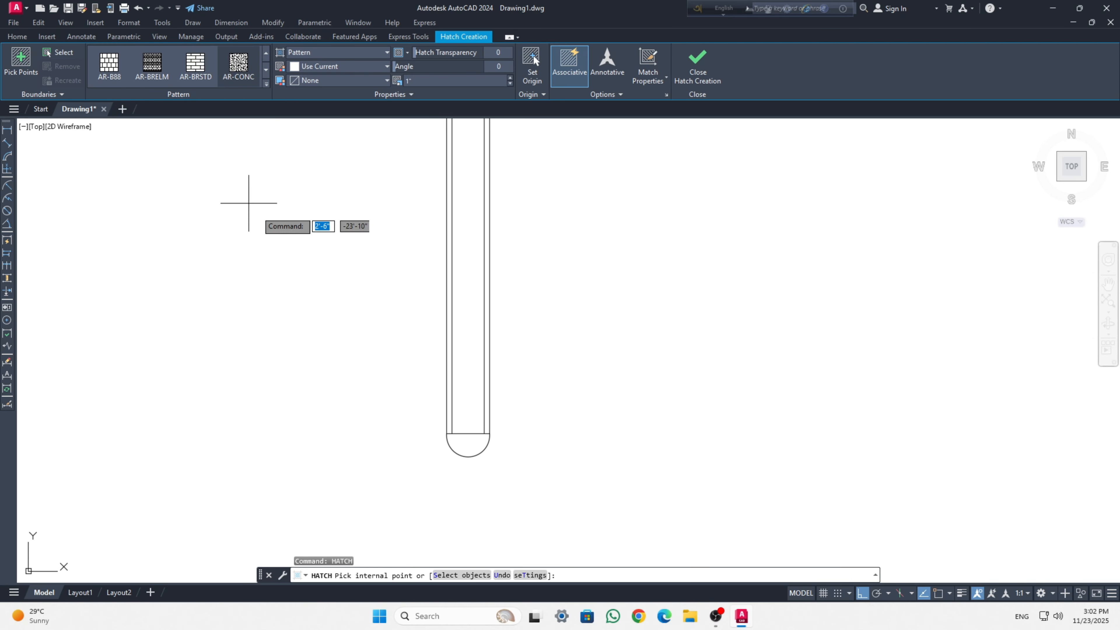
{"action": "left_click", "coordinate": [466, 441]}
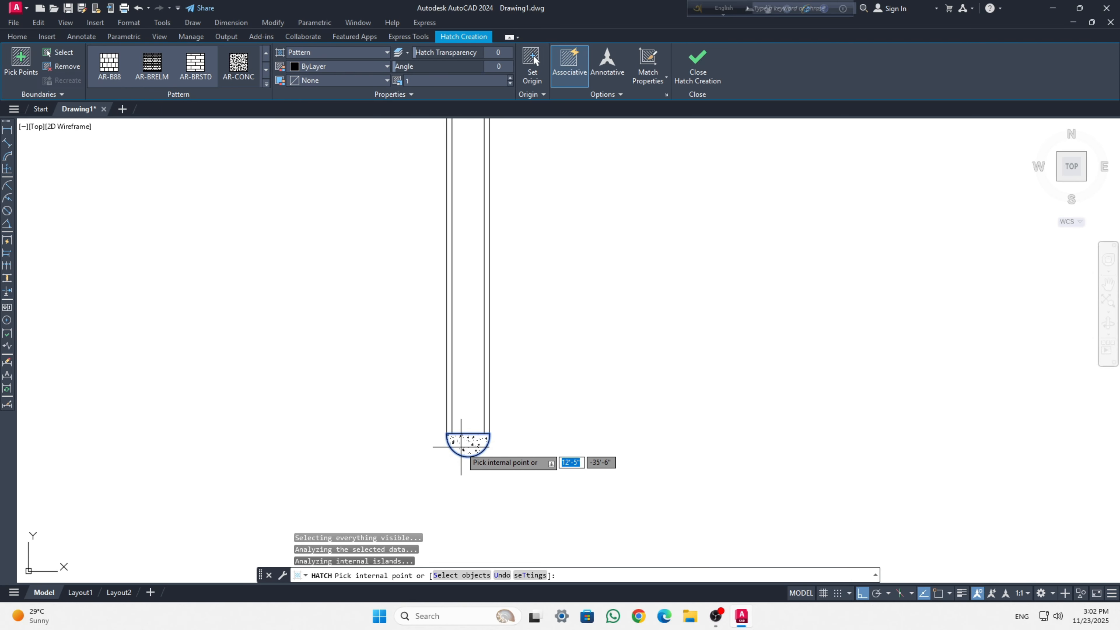
{"action": "key", "text": "Escape"}
Delete the horizontal line along the upper edge of the hatched rounded base.
{"action": "scroll", "coordinate": [479, 445], "scroll_direction": "up", "scroll_amount": 4}
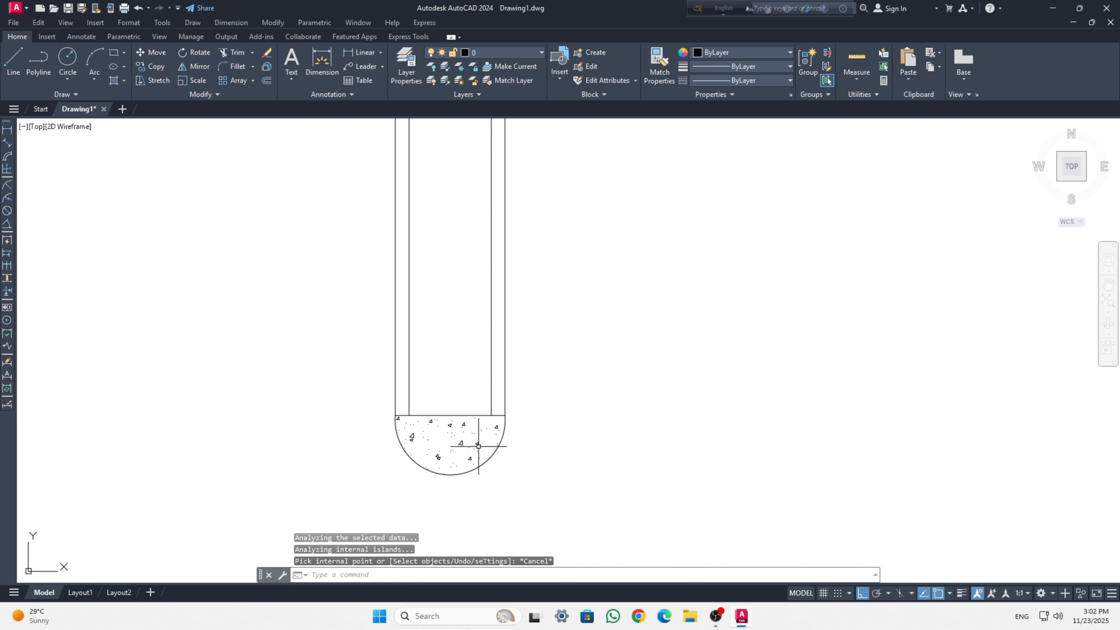
{"action": "scroll", "coordinate": [446, 345], "scroll_direction": "down", "scroll_amount": 4}
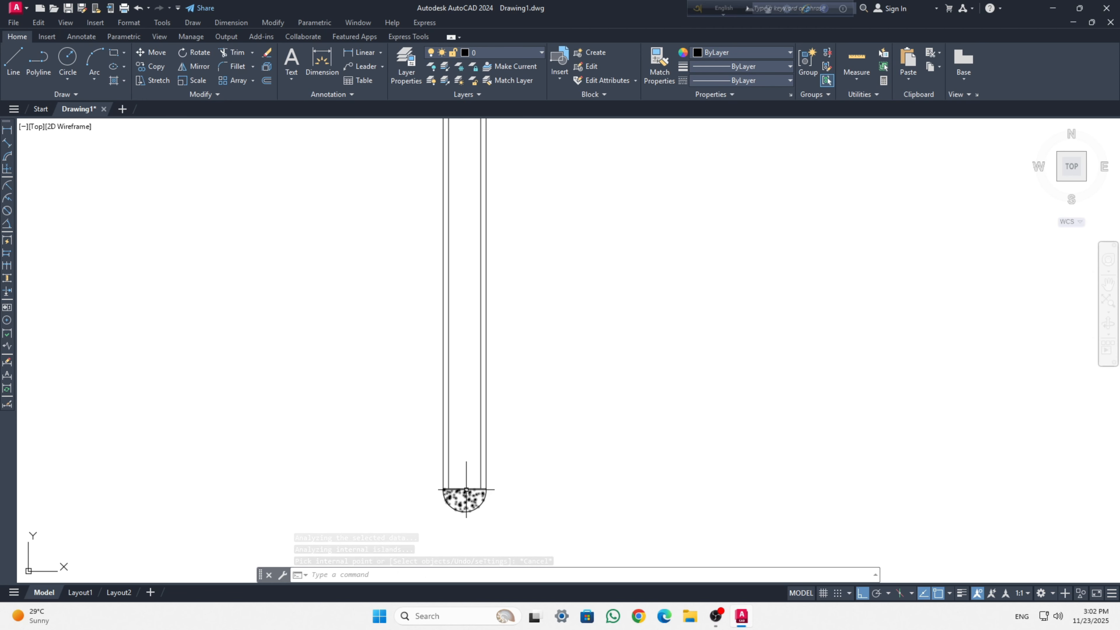
{"action": "scroll", "coordinate": [467, 485], "scroll_direction": "up", "scroll_amount": 5}
{"action": "left_click", "coordinate": [578, 489]}
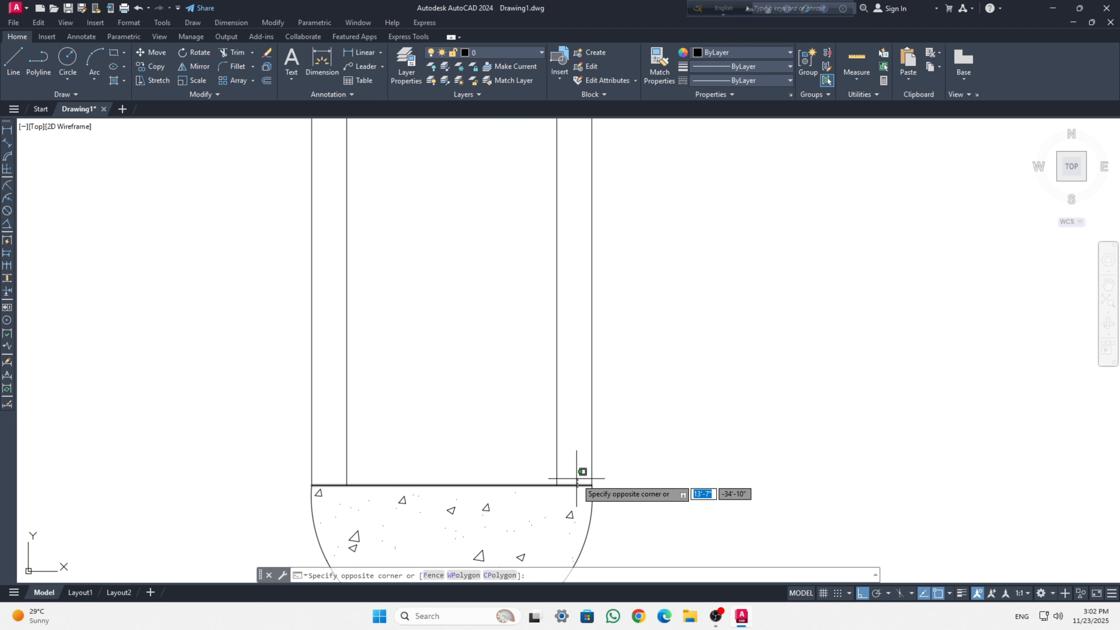
{"action": "left_click", "coordinate": [577, 478]}
{"action": "key", "text": "Delete"}
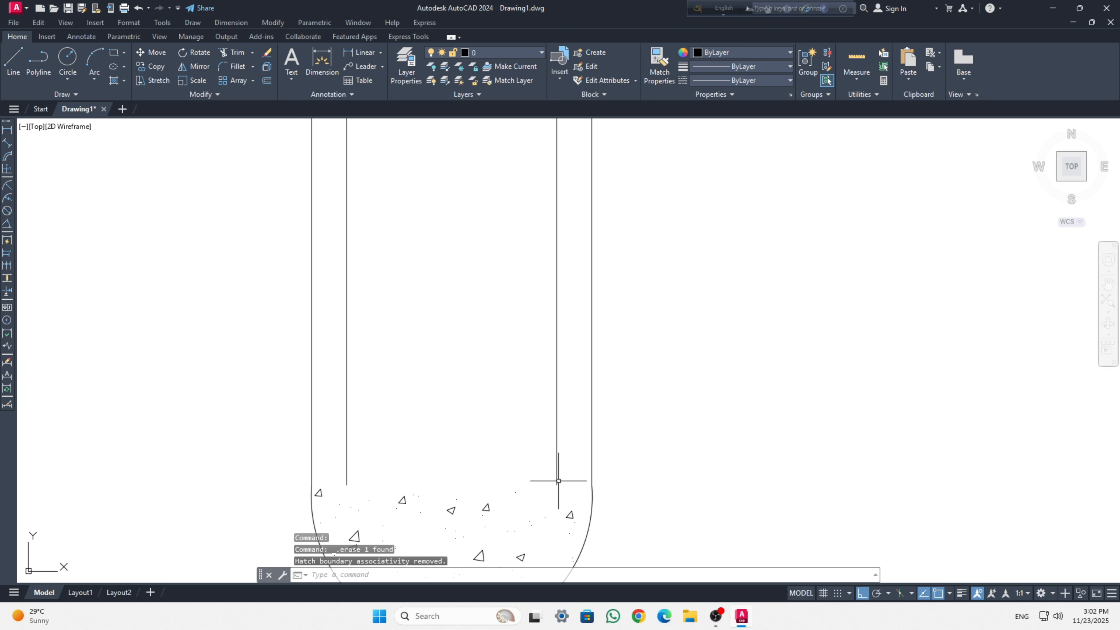
Shorten the horizontal line 5' below the top at both ends so it spans only between the two inner vertical lines.
{"action": "scroll", "coordinate": [455, 380], "scroll_direction": "down", "scroll_amount": 5}
{"action": "middle_click_drag", "start_coordinate": [553, 275], "coordinate": [556, 535]}
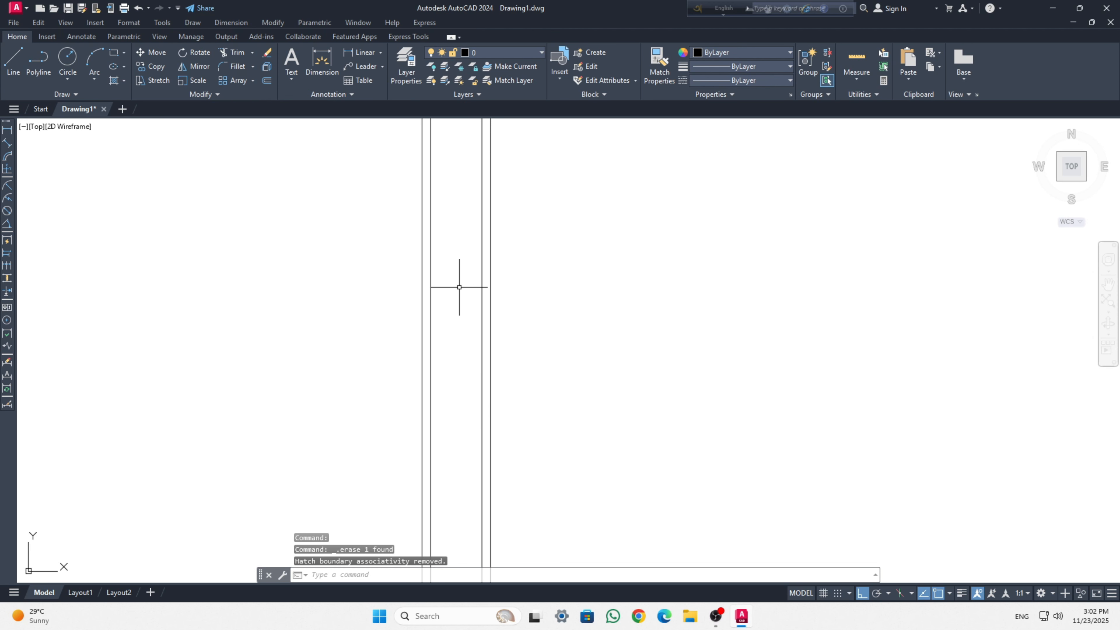
{"action": "scroll", "coordinate": [459, 288], "scroll_direction": "down", "scroll_amount": 2}
{"action": "middle_click_drag", "start_coordinate": [538, 234], "coordinate": [531, 417]}
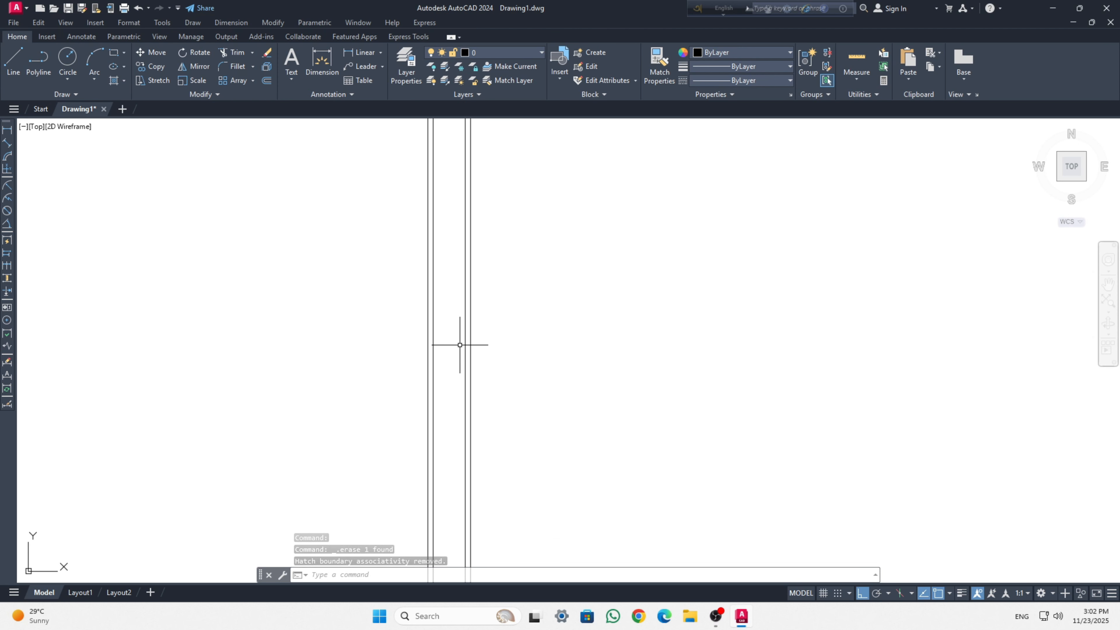
{"action": "middle_click_drag", "start_coordinate": [577, 306], "coordinate": [584, 489]}
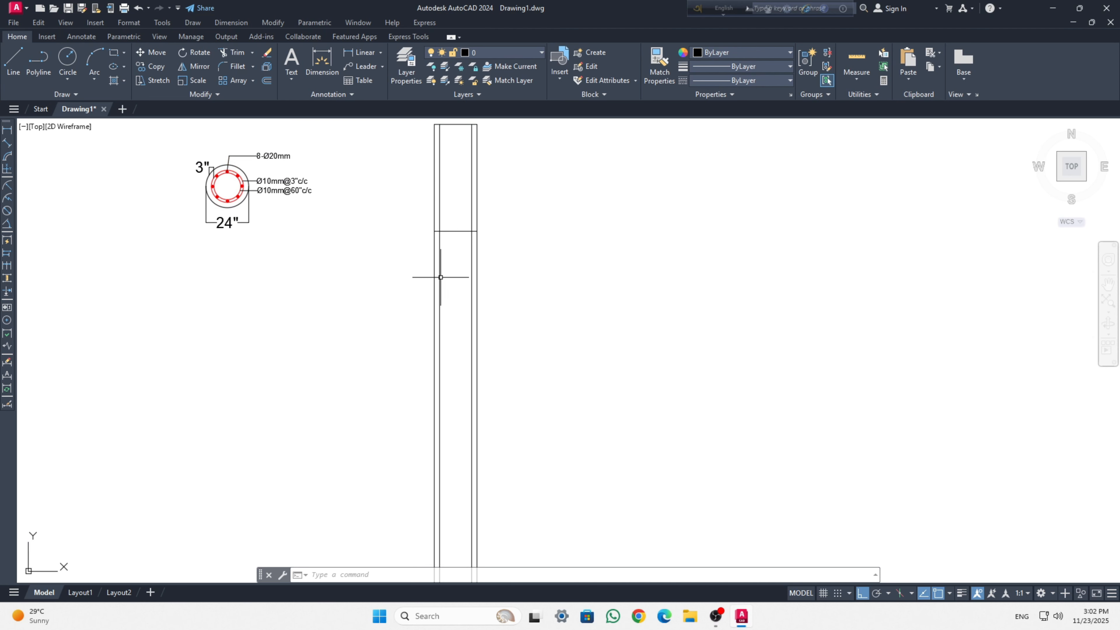
{"action": "scroll", "coordinate": [459, 241], "scroll_direction": "up", "scroll_amount": 2}
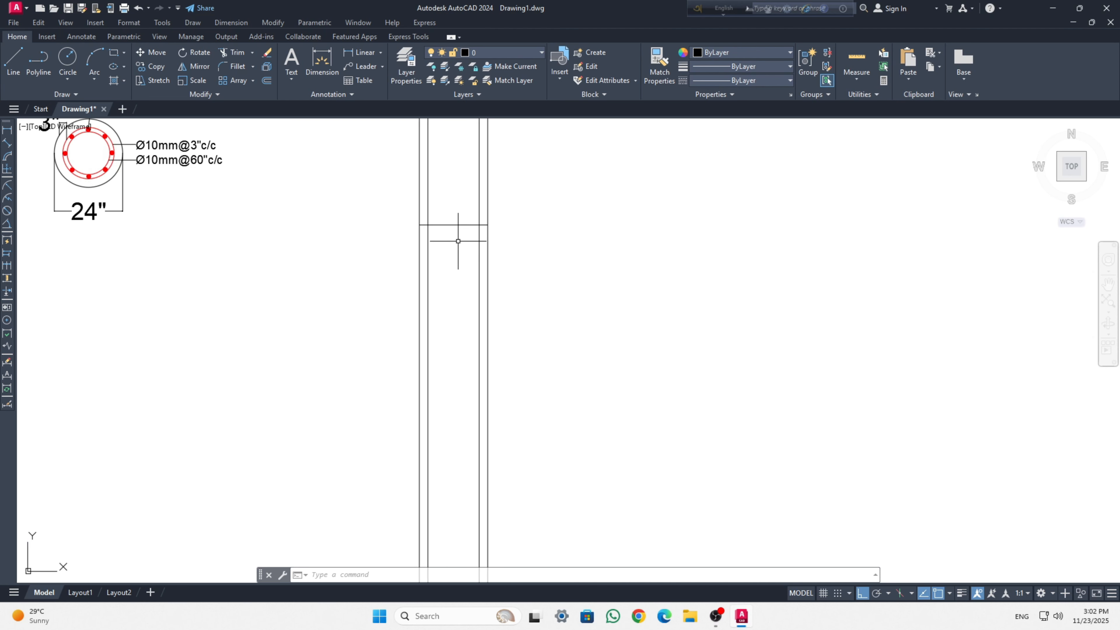
{"action": "left_click", "coordinate": [443, 225]}
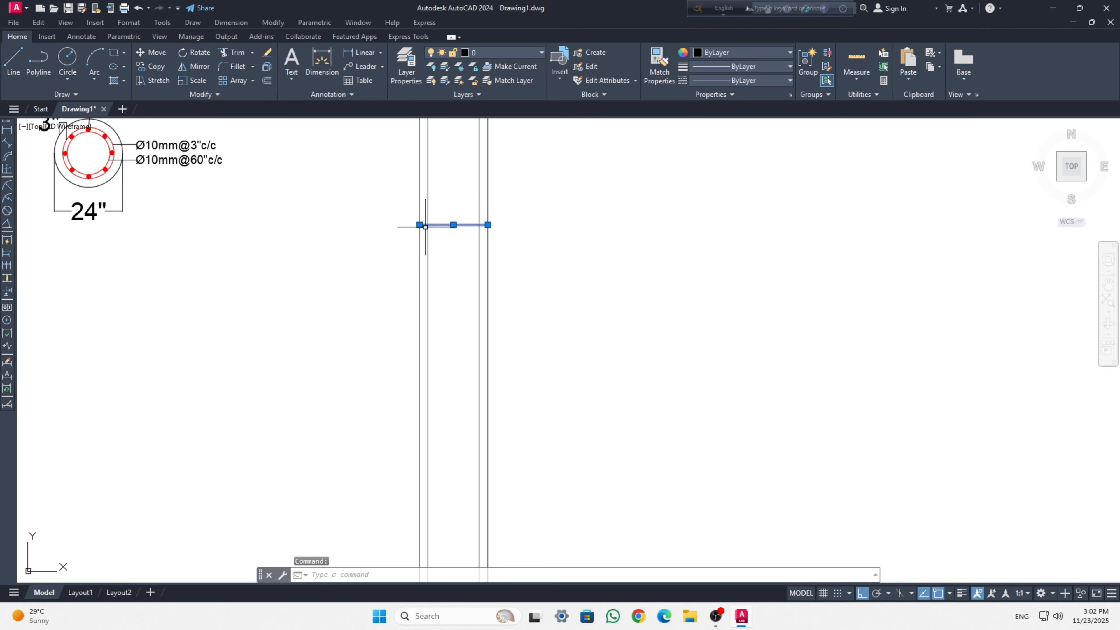
{"action": "left_click", "coordinate": [420, 224]}
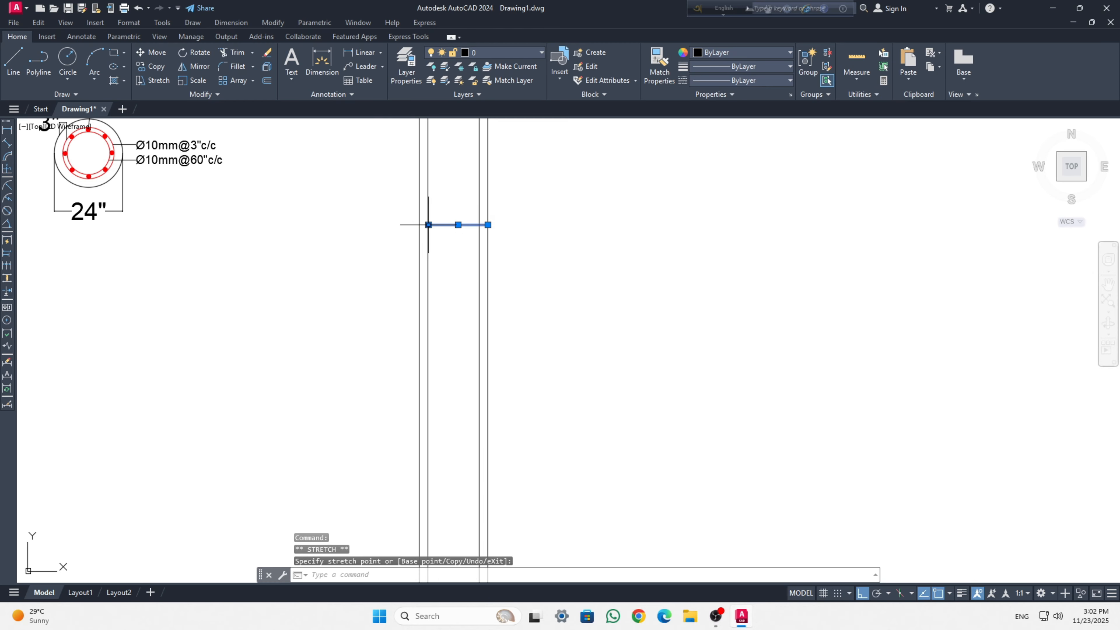
{"action": "left_click", "coordinate": [485, 224]}
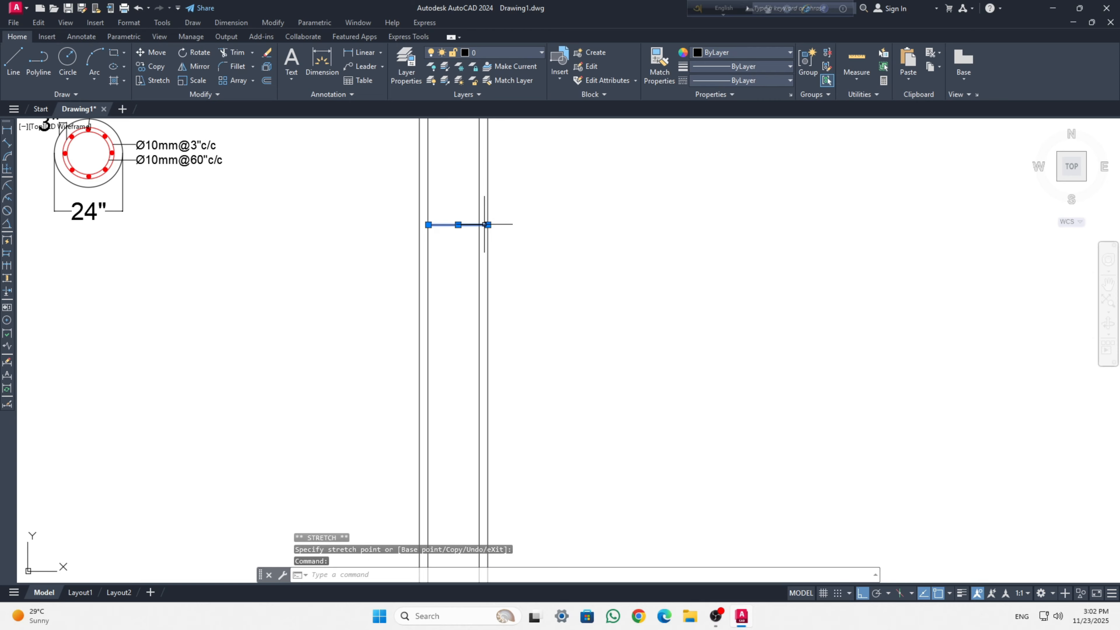
{"action": "left_click", "coordinate": [488, 225]}
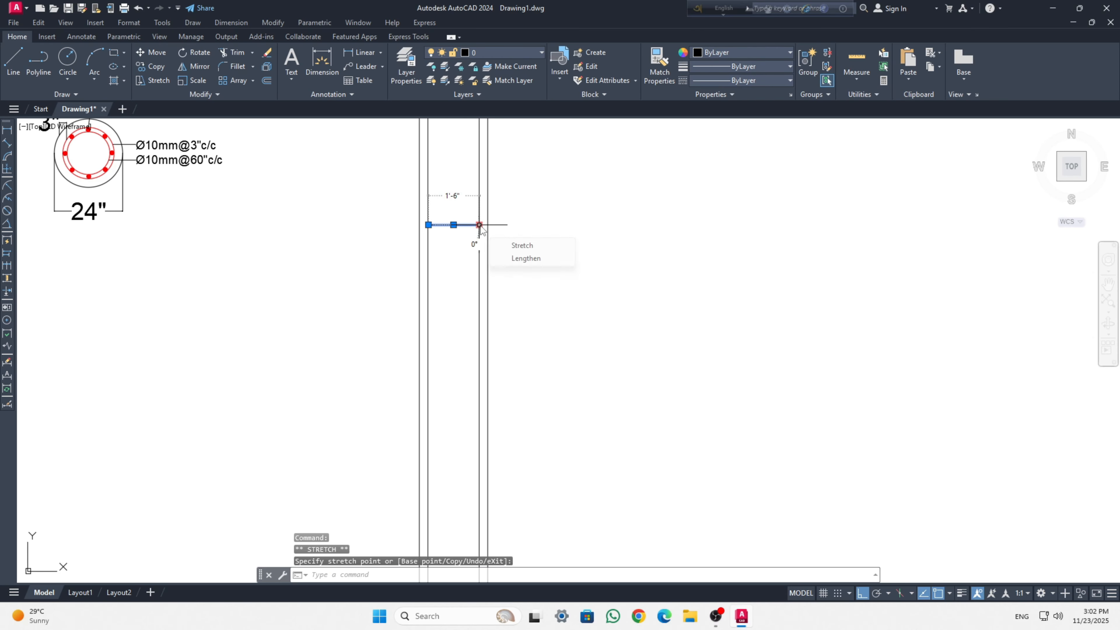
{"action": "key", "text": "Escape"}
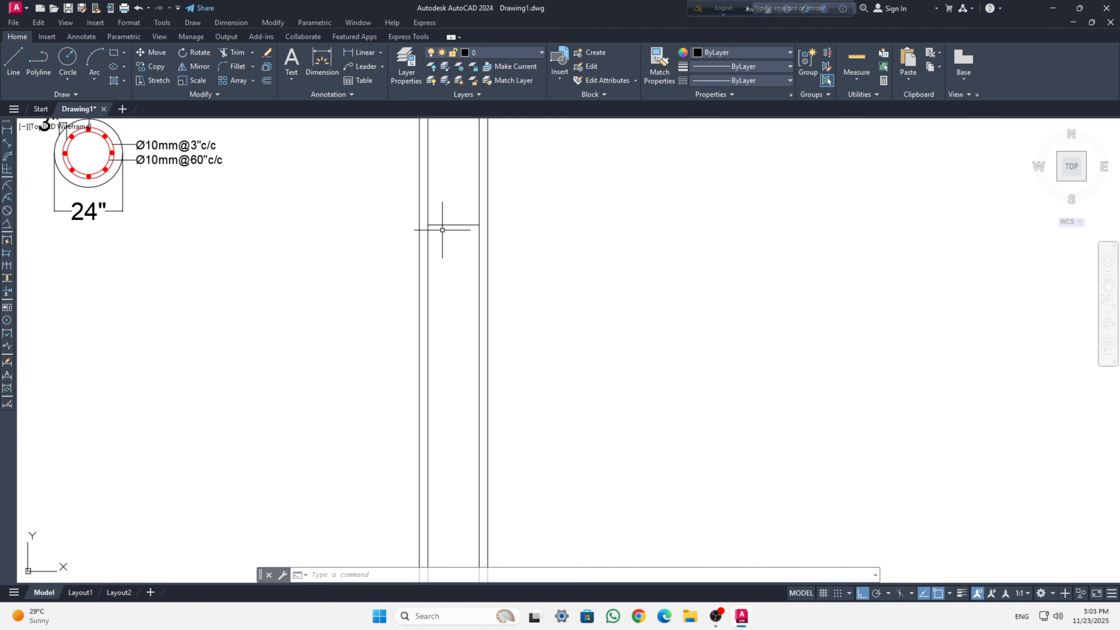
Divide the shortened horizontal line between the inner vertical lines into 3 equal segments.
{"action": "type", "text": "i"}
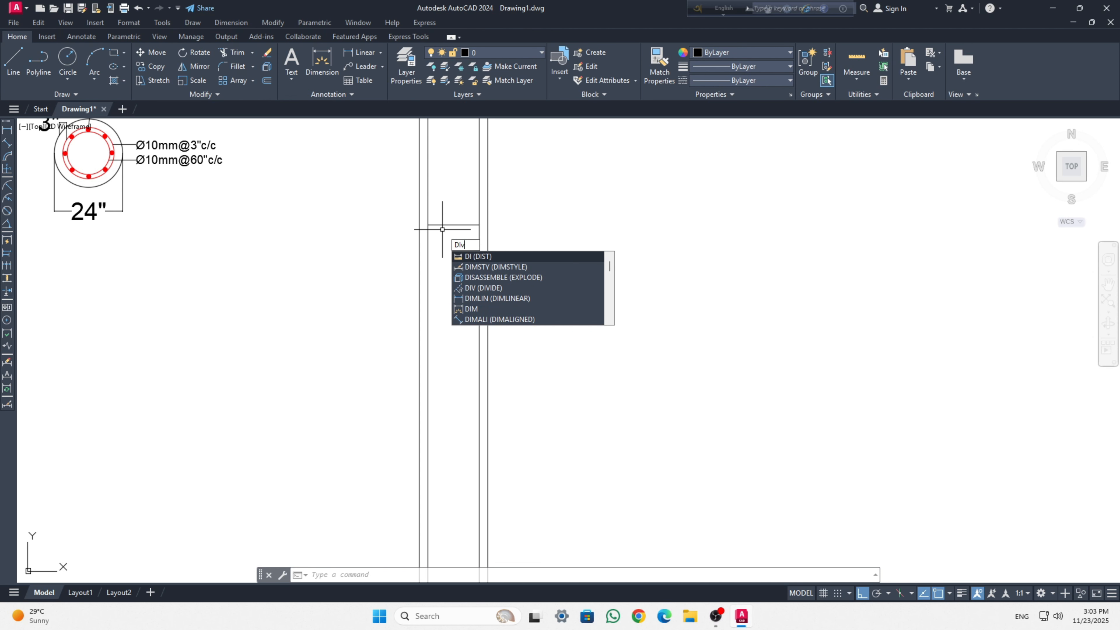
{"action": "type", "text": "v"}
{"action": "key", "text": "Return"}
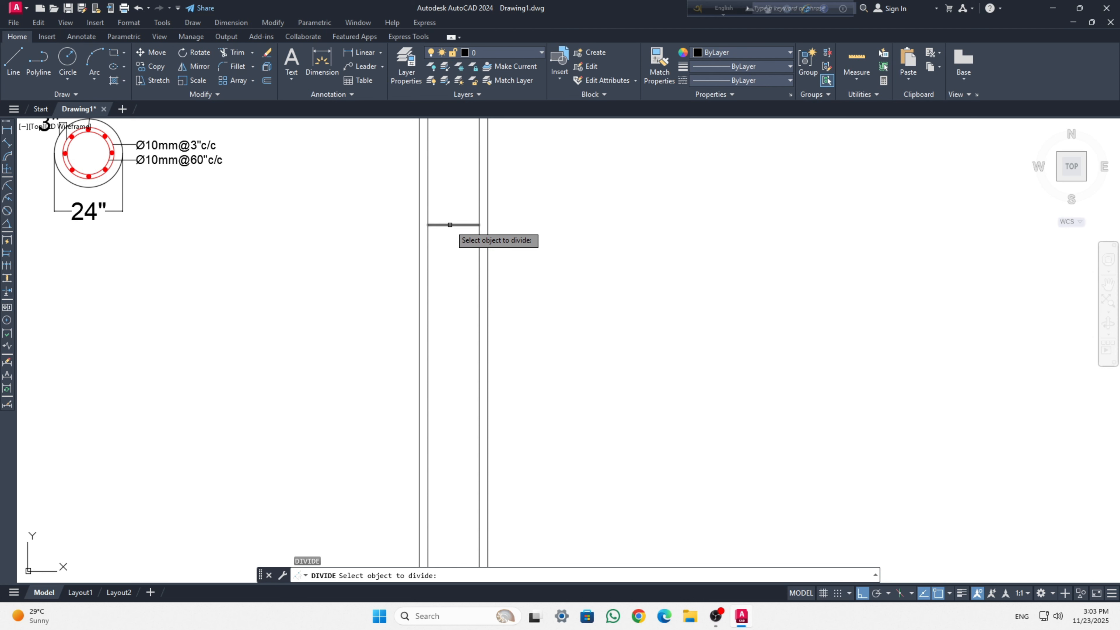
{"action": "left_click", "coordinate": [450, 224]}
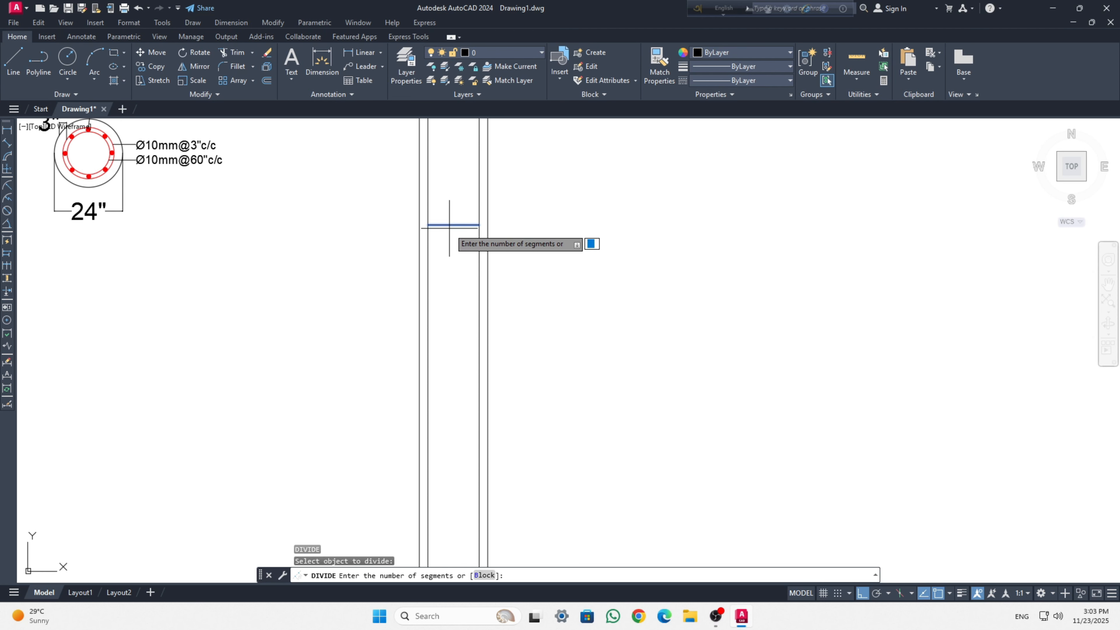
{"action": "key", "text": "Return"}
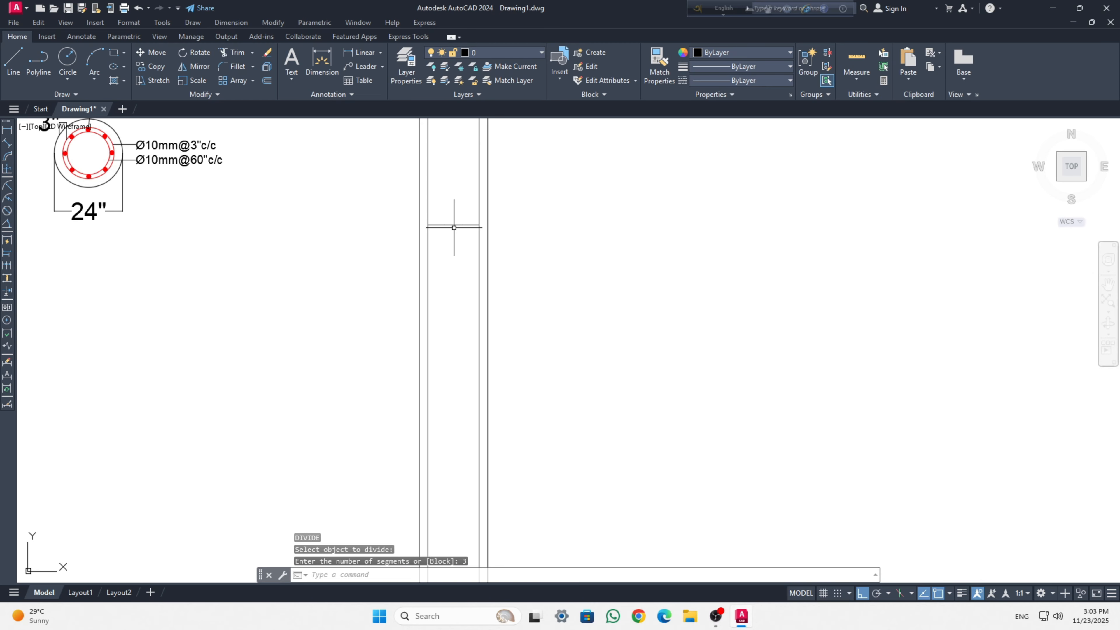
{"action": "scroll", "coordinate": [454, 228], "scroll_direction": "up", "scroll_amount": 10}
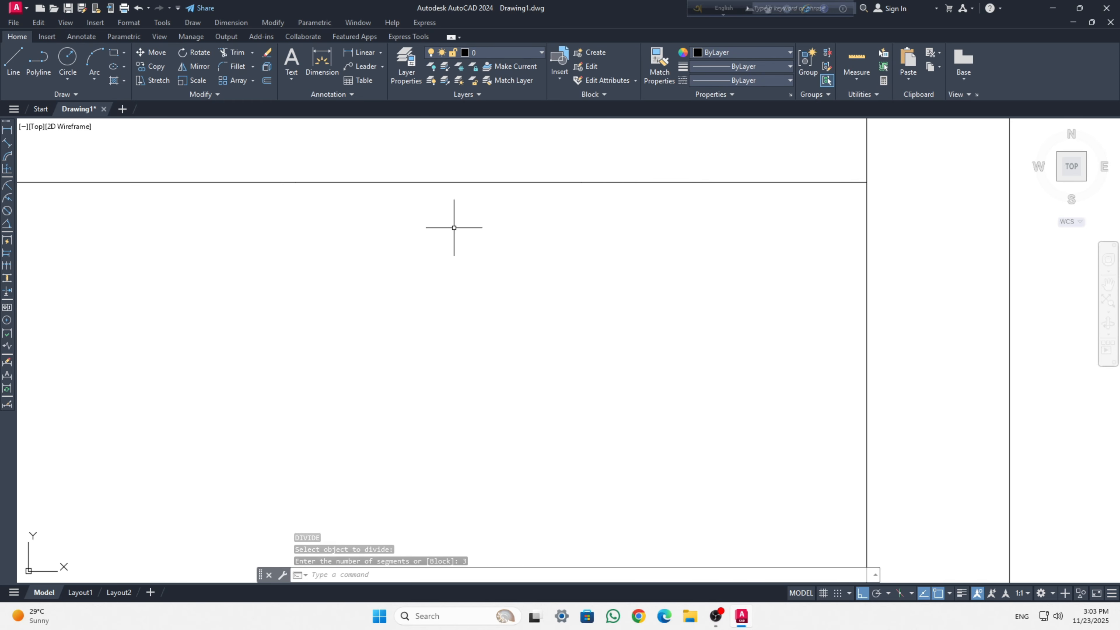
Set the point style to the X-shaped marker so the division points on the short horizontal line show.
{"action": "scroll", "coordinate": [453, 228], "scroll_direction": "down", "scroll_amount": 4}
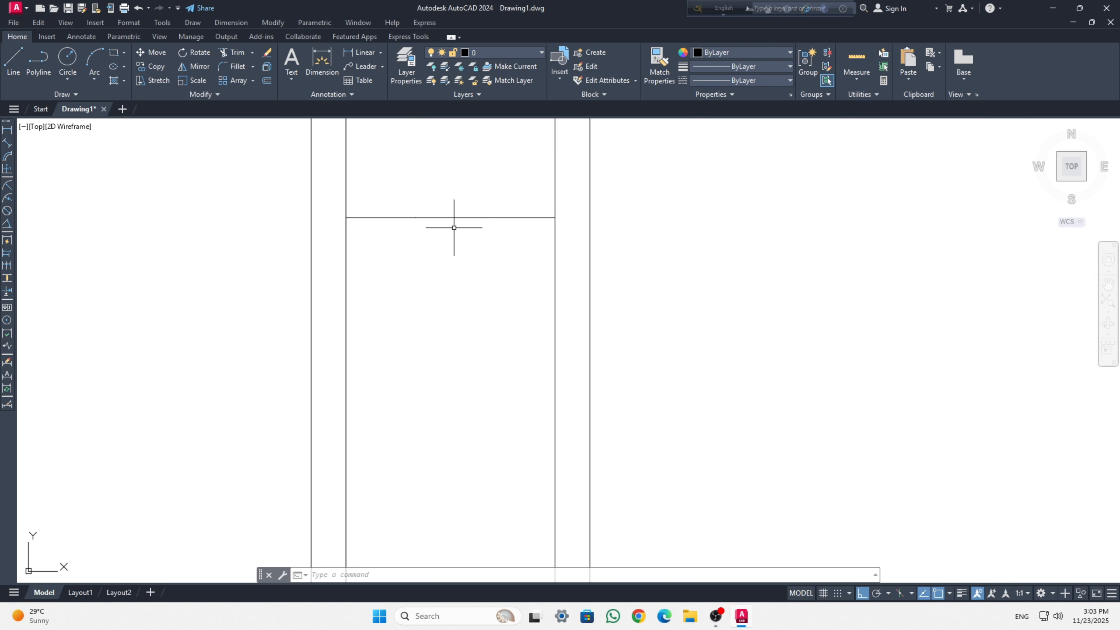
{"action": "scroll", "coordinate": [454, 227], "scroll_direction": "down", "scroll_amount": 4}
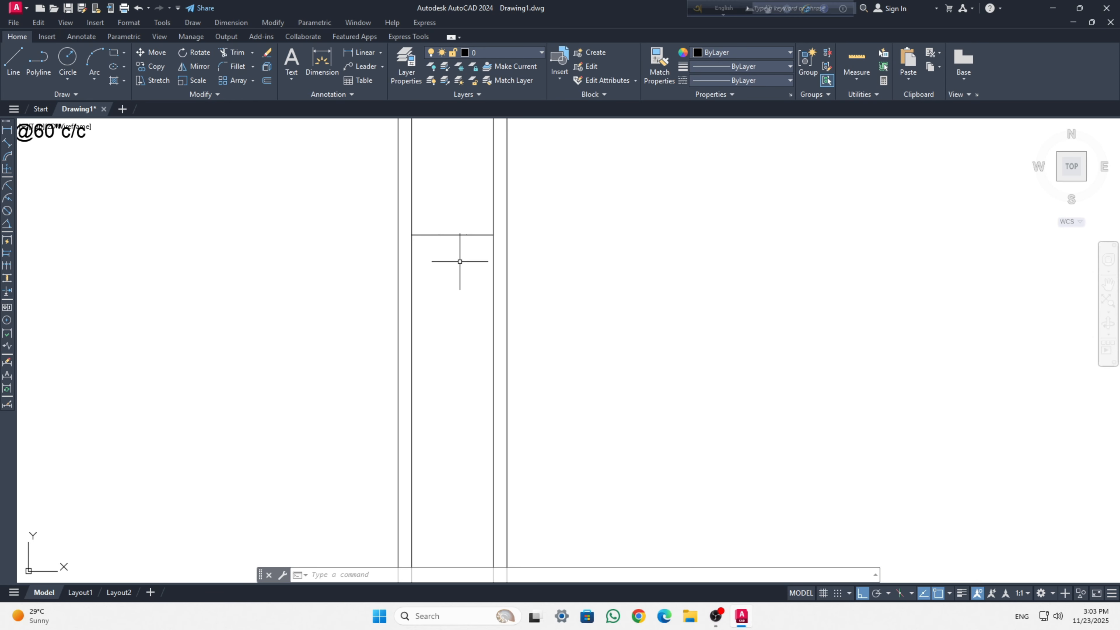
{"action": "left_click", "coordinate": [128, 23]}
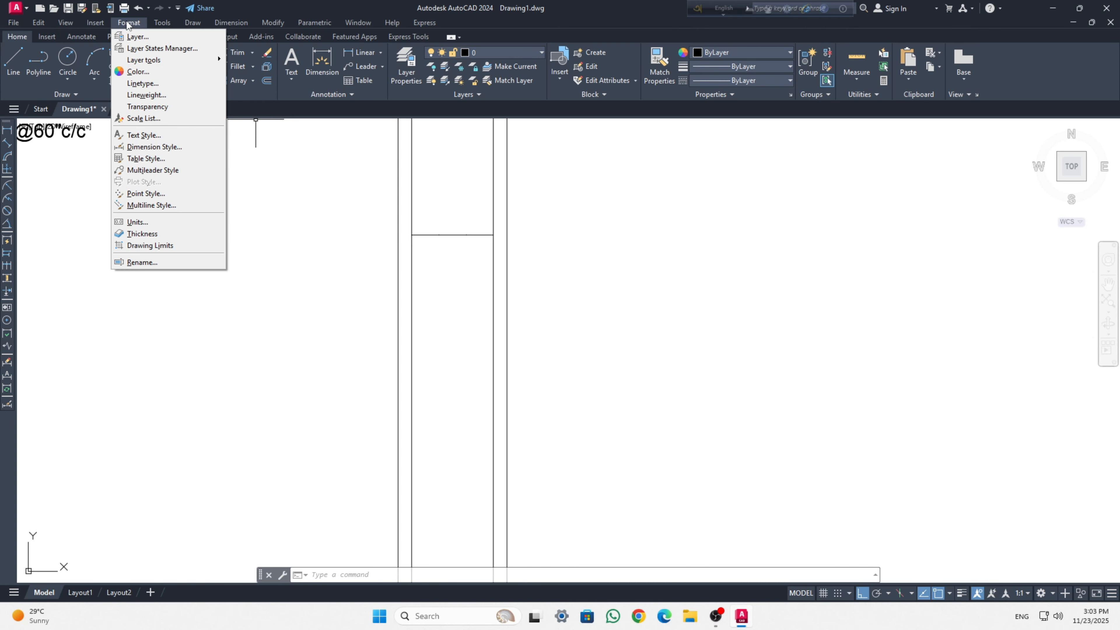
{"action": "left_click", "coordinate": [177, 193]}
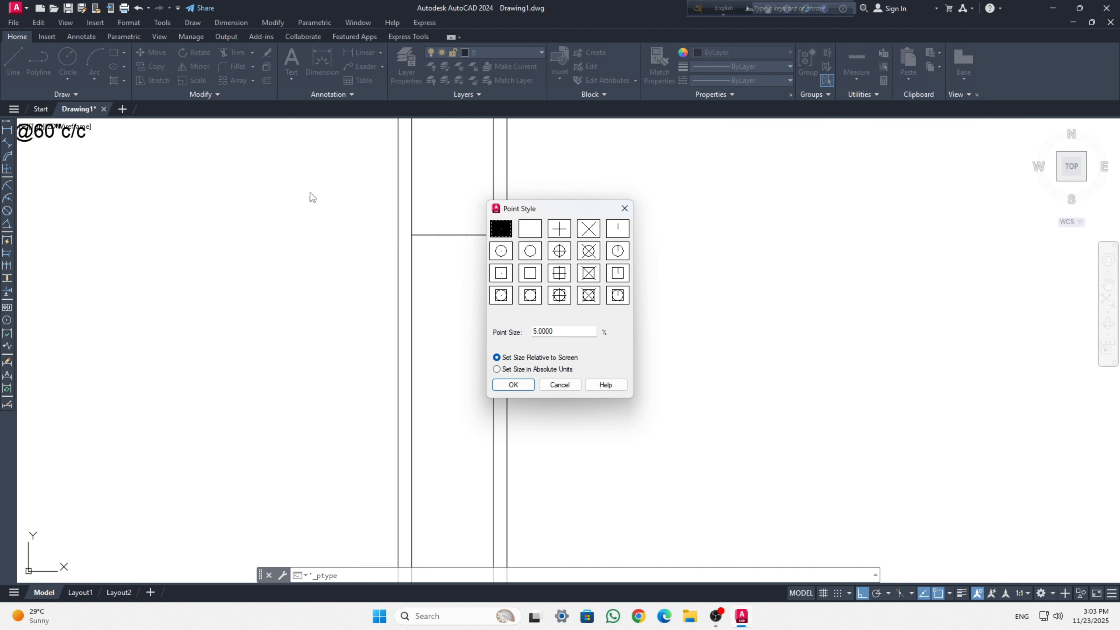
{"action": "left_click", "coordinate": [592, 233]}
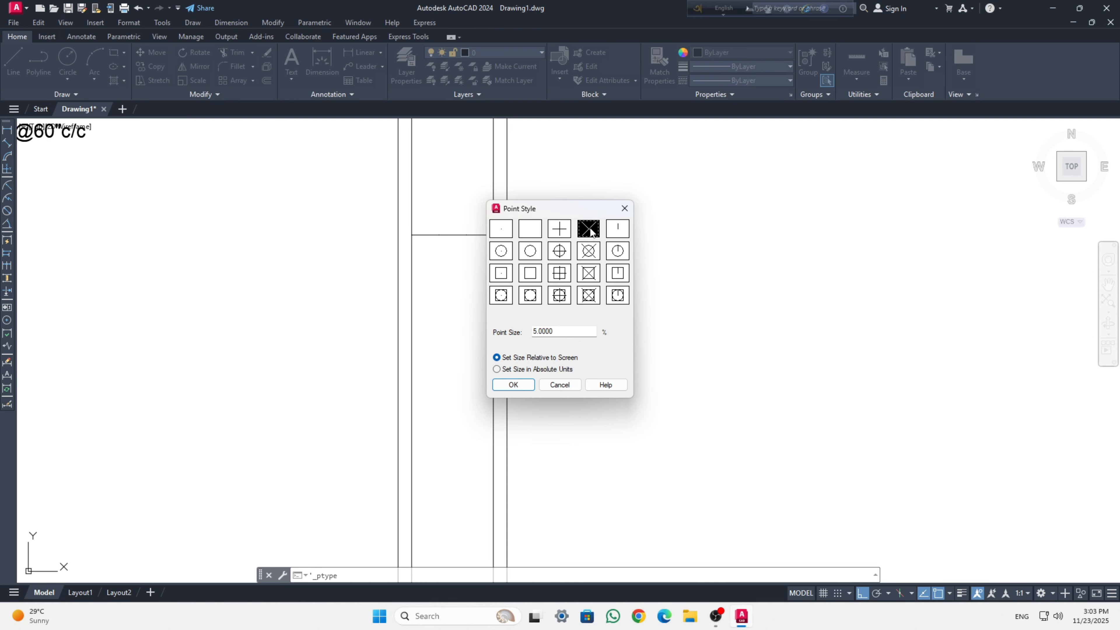
{"action": "left_click", "coordinate": [514, 385]}
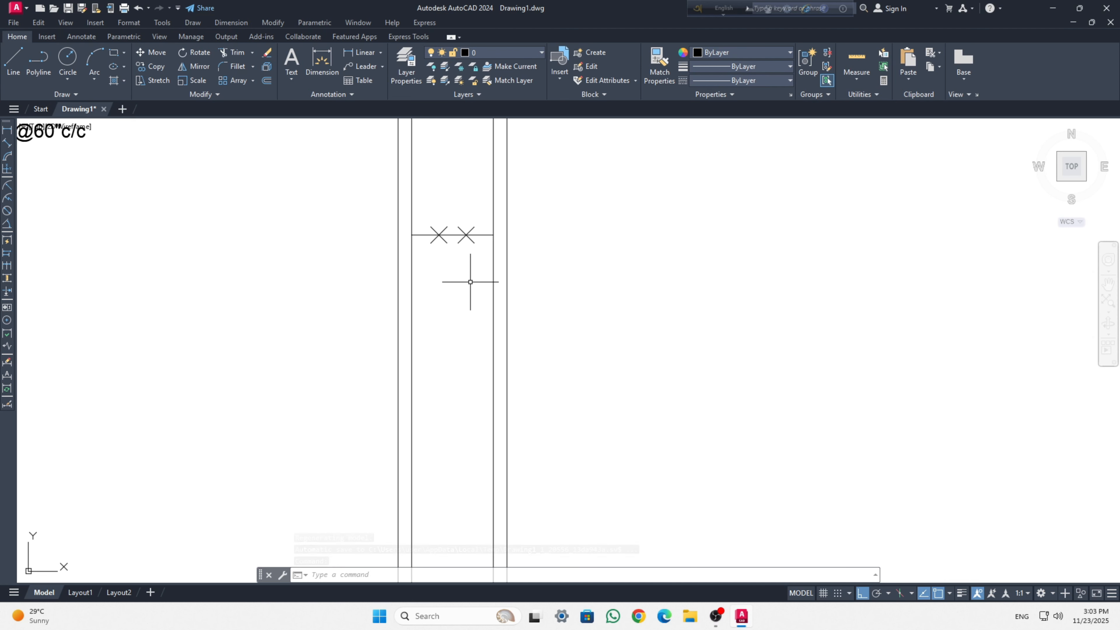
Copy the left inner vertical line from the left end of the short horizontal line to each of the two division points.
{"action": "left_click", "coordinate": [412, 193]}
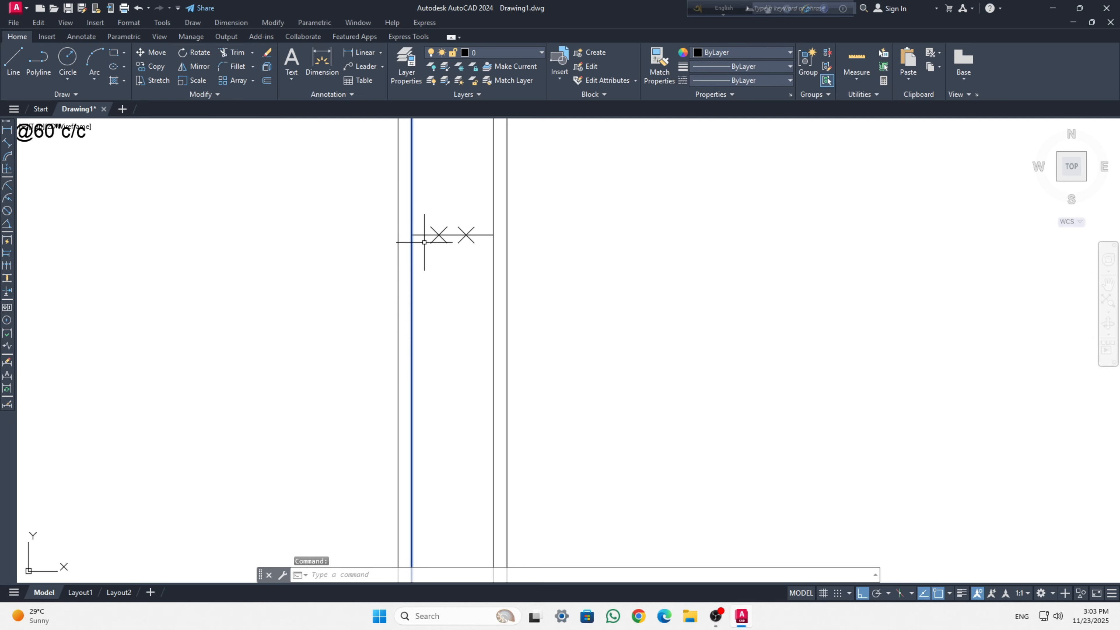
{"action": "type", "text": "o"}
{"action": "key", "text": "Return"}
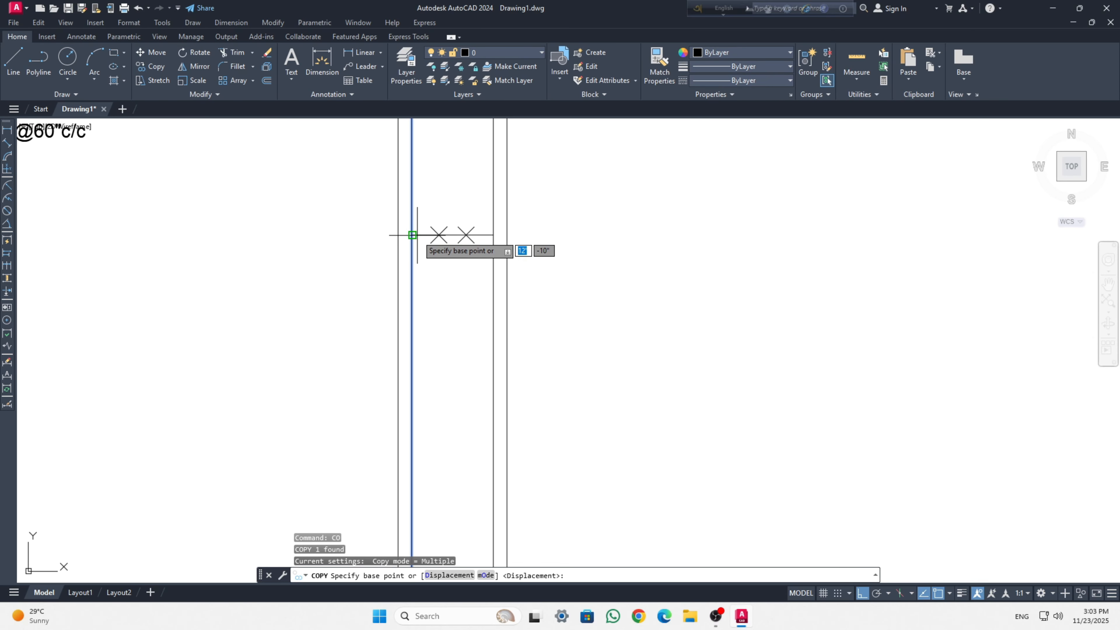
{"action": "left_click", "coordinate": [412, 235]}
{"action": "left_click", "coordinate": [439, 234]}
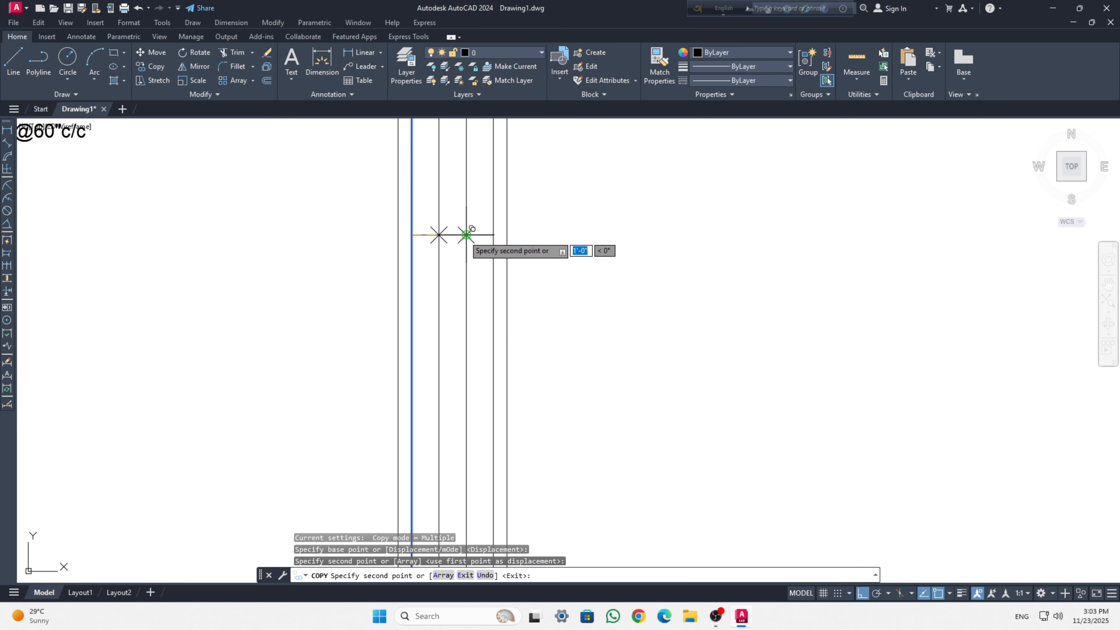
{"action": "left_click", "coordinate": [466, 234]}
{"action": "key", "text": "Escape"}
Delete the two X-shaped division points on the short horizontal line.
{"action": "scroll", "coordinate": [595, 268], "scroll_direction": "down", "scroll_amount": 3}
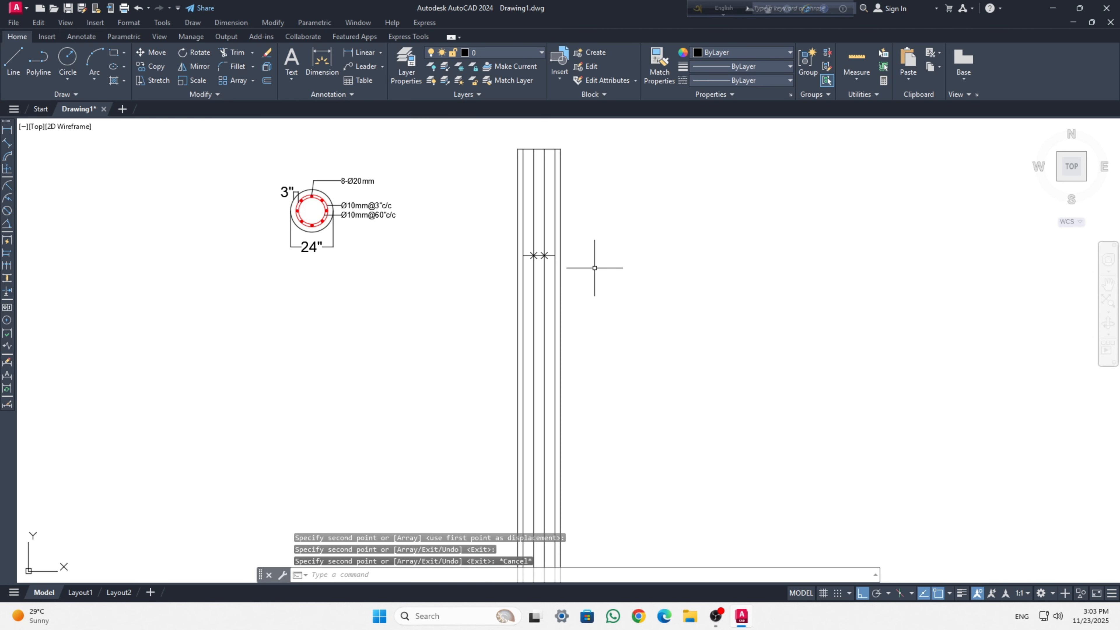
{"action": "scroll", "coordinate": [577, 267], "scroll_direction": "up", "scroll_amount": 2}
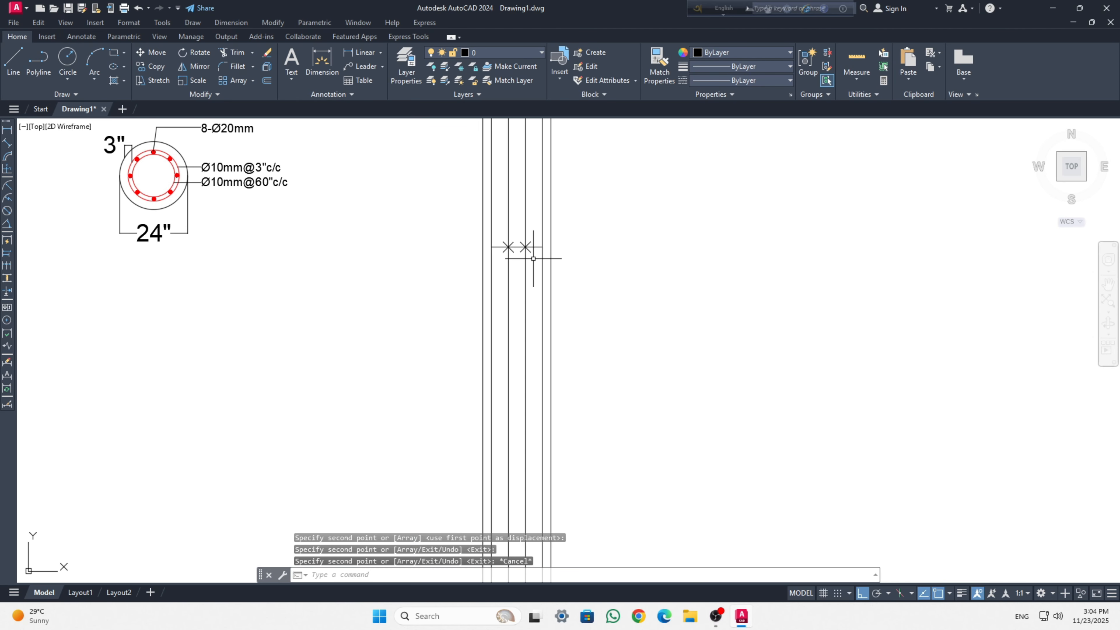
{"action": "scroll", "coordinate": [618, 237], "scroll_direction": "down", "scroll_amount": 1}
{"action": "scroll", "coordinate": [607, 275], "scroll_direction": "down", "scroll_amount": 1}
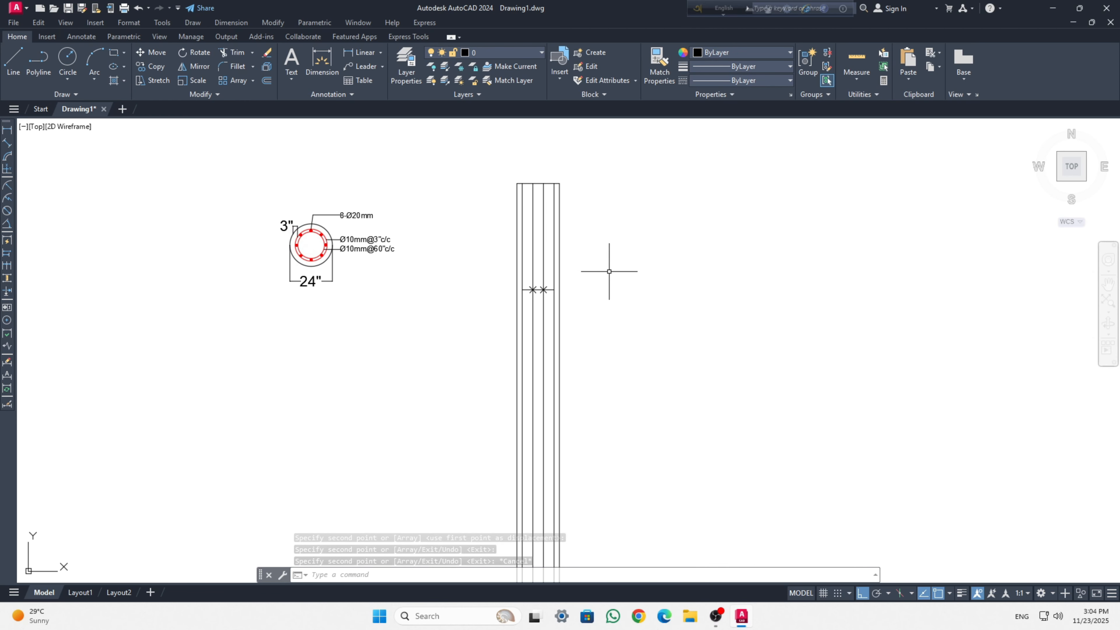
{"action": "scroll", "coordinate": [610, 290], "scroll_direction": "down", "scroll_amount": 4}
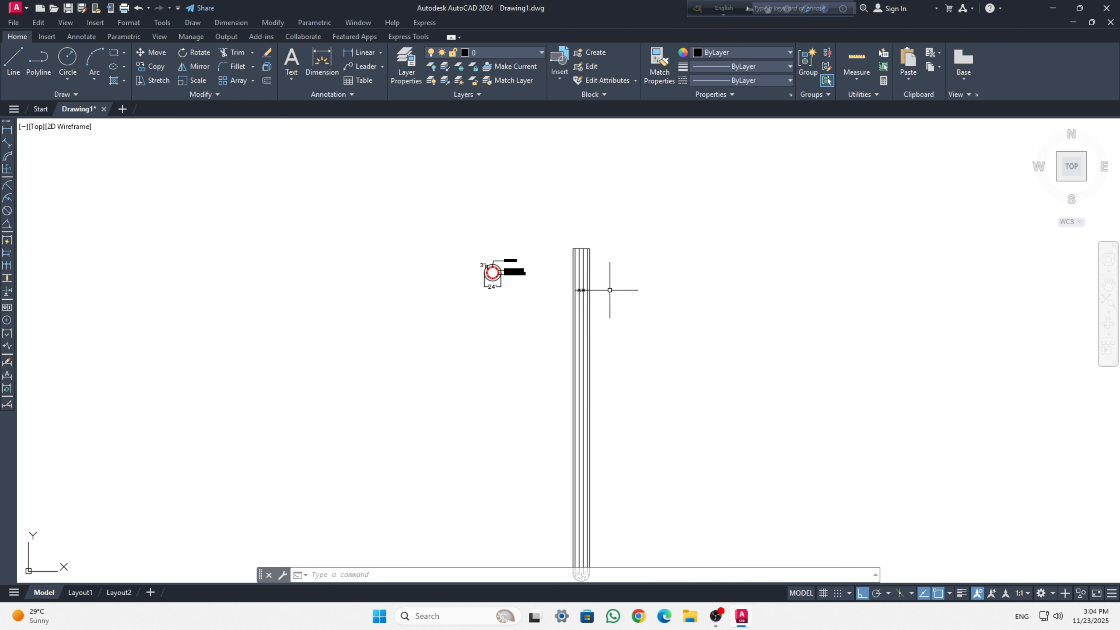
{"action": "middle_click_drag", "start_coordinate": [624, 375], "coordinate": [583, 320]}
{"action": "scroll", "coordinate": [562, 264], "scroll_direction": "up", "scroll_amount": 6}
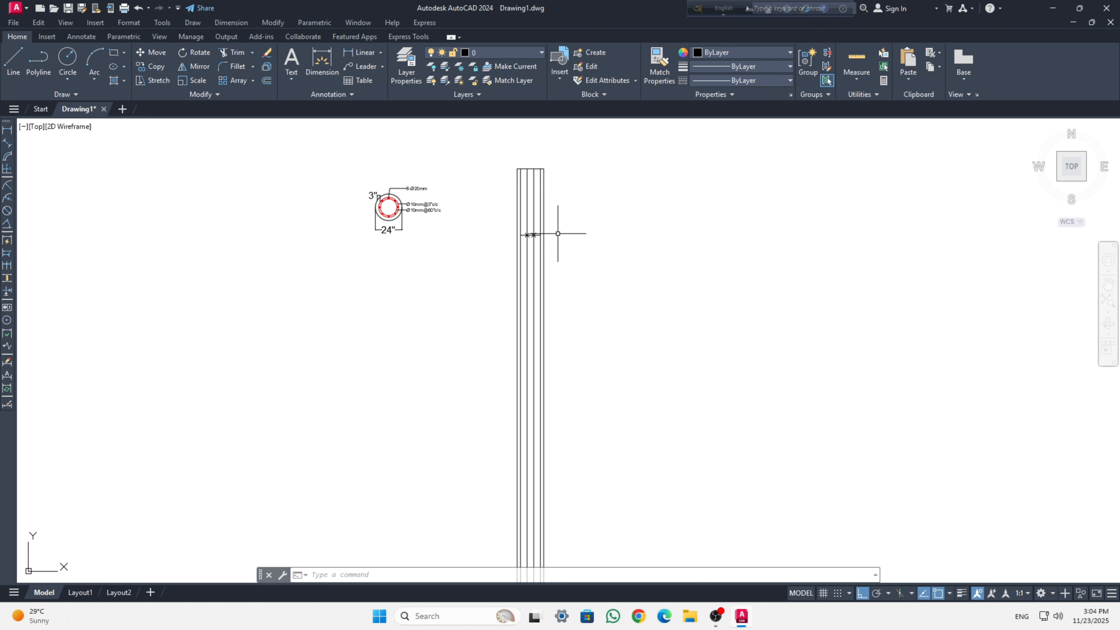
{"action": "middle_click_drag", "start_coordinate": [556, 224], "coordinate": [618, 283]}
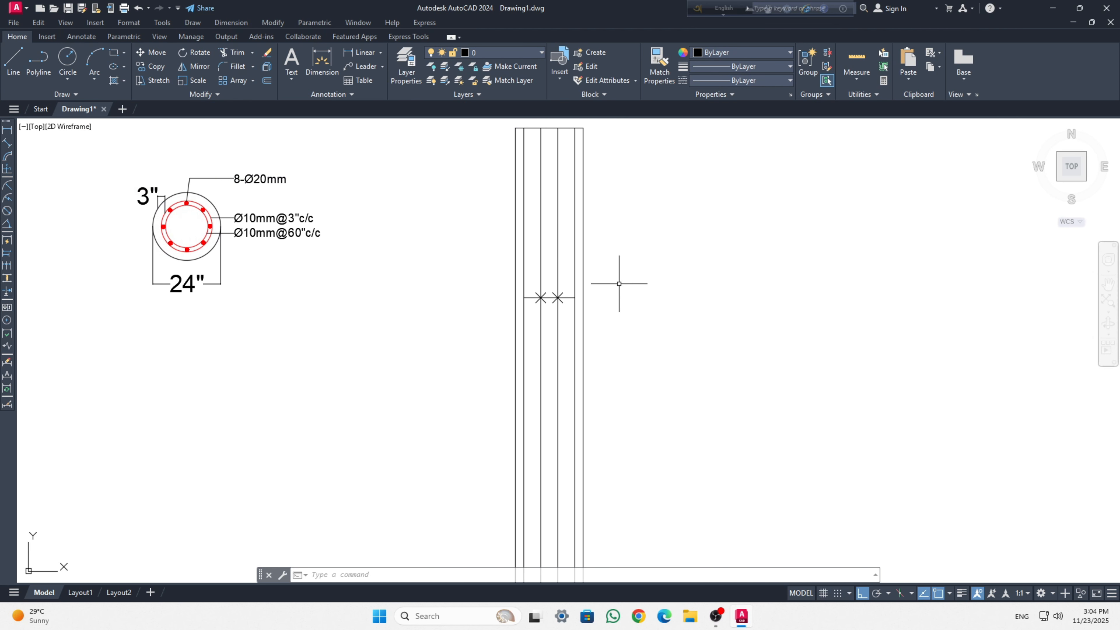
{"action": "scroll", "coordinate": [611, 297], "scroll_direction": "up", "scroll_amount": 3}
{"action": "left_click", "coordinate": [491, 273]}
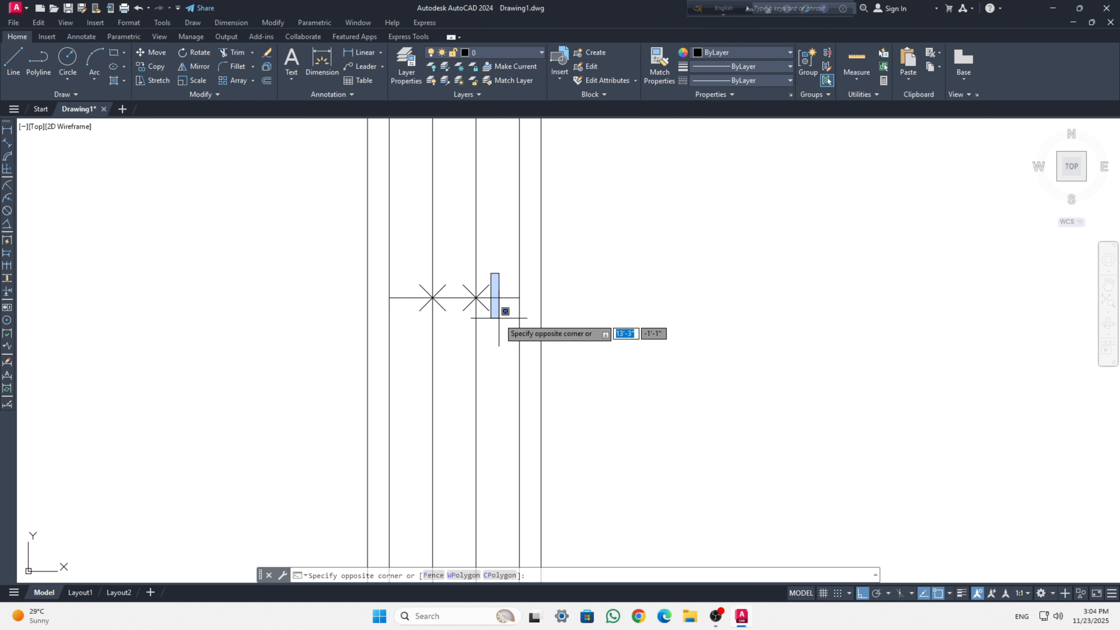
{"action": "key", "text": "Escape"}
{"action": "left_click", "coordinate": [404, 269]}
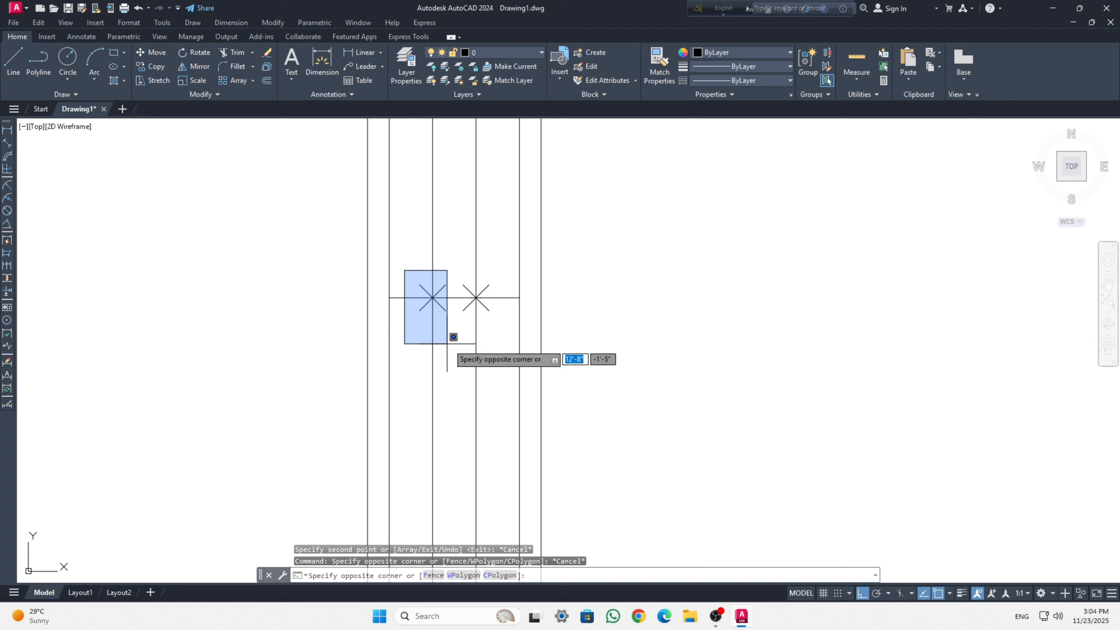
{"action": "left_click", "coordinate": [501, 331]}
{"action": "key", "text": "Delete"}
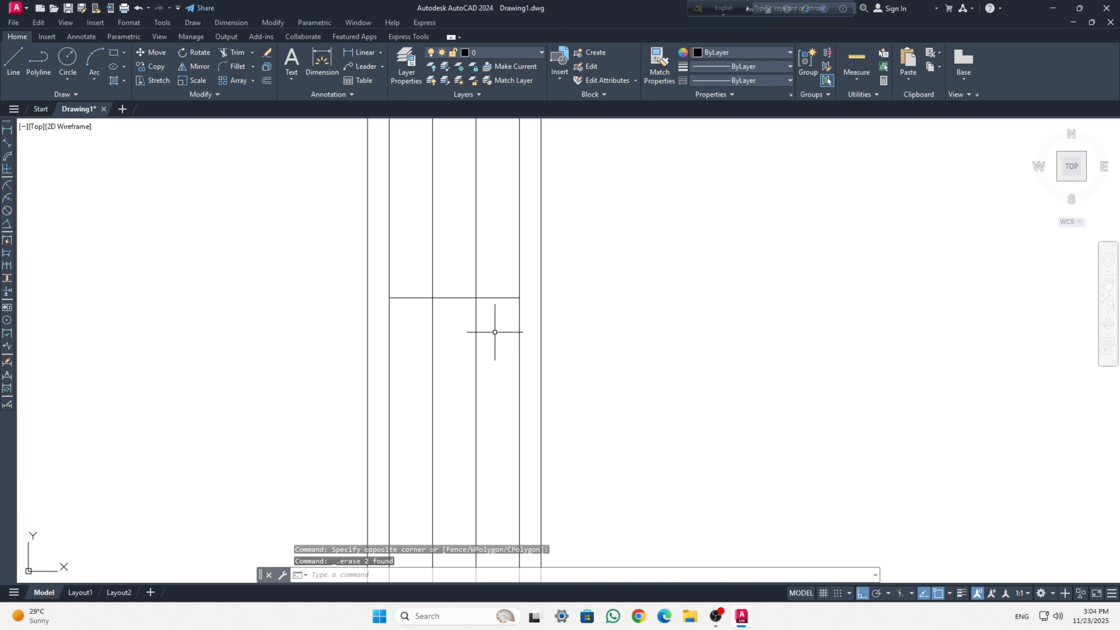
Examine the whole vertical section, from its top edge down to the hatched rounded base.
{"action": "scroll", "coordinate": [495, 332], "scroll_direction": "down", "scroll_amount": 4}
{"action": "middle_click_drag", "start_coordinate": [632, 447], "coordinate": [622, 375]}
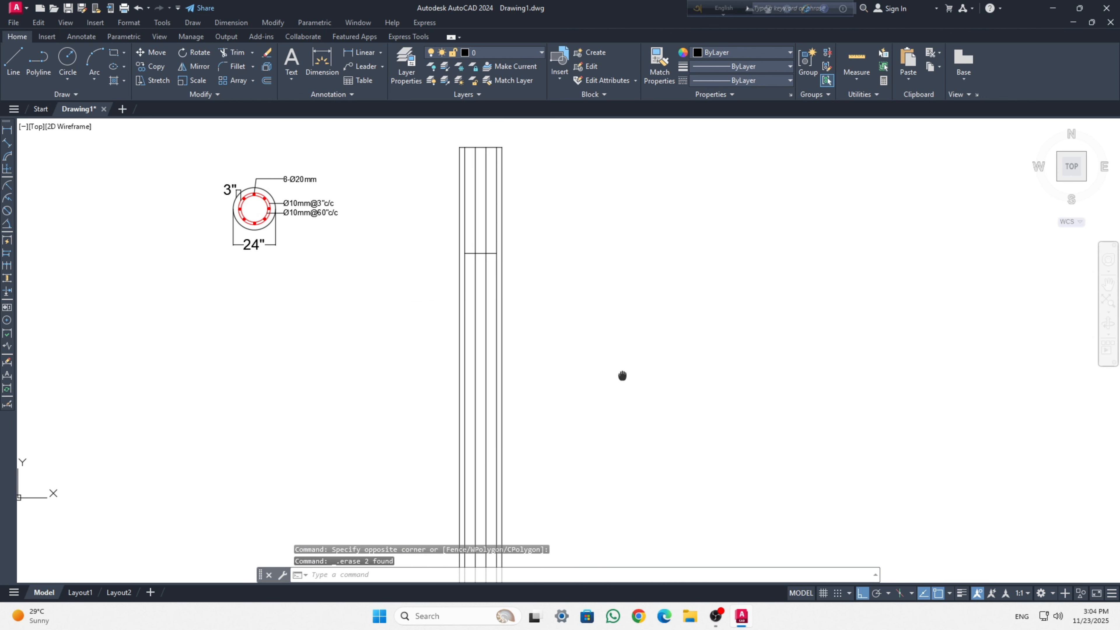
{"action": "scroll", "coordinate": [555, 423], "scroll_direction": "down", "scroll_amount": 4}
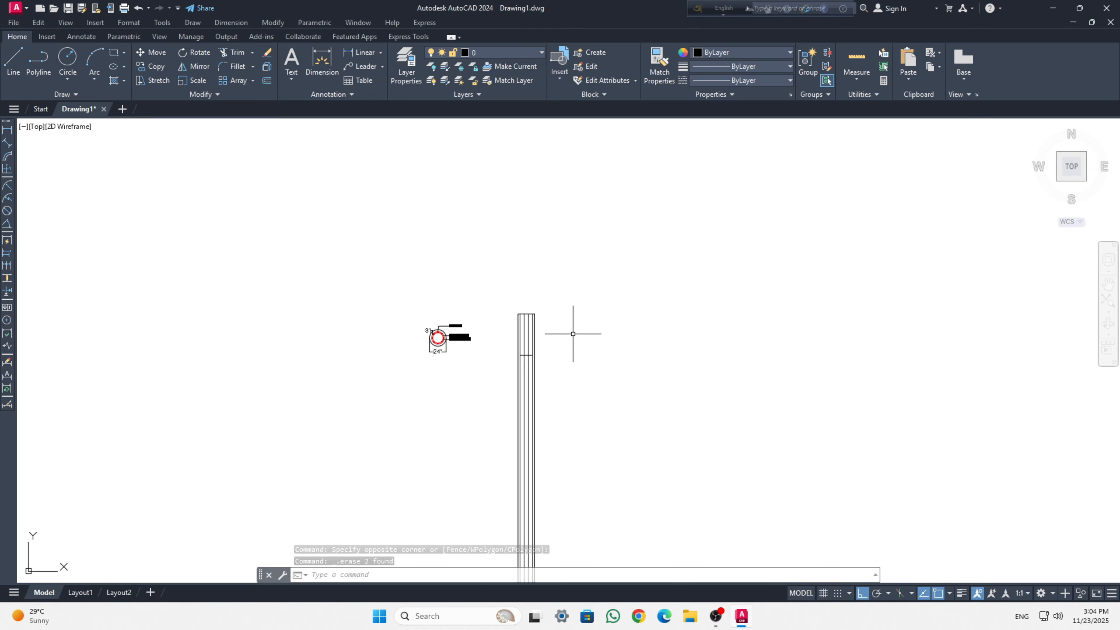
{"action": "scroll", "coordinate": [580, 448], "scroll_direction": "up", "scroll_amount": 2}
{"action": "middle_click_drag", "start_coordinate": [580, 448], "coordinate": [552, 228]}
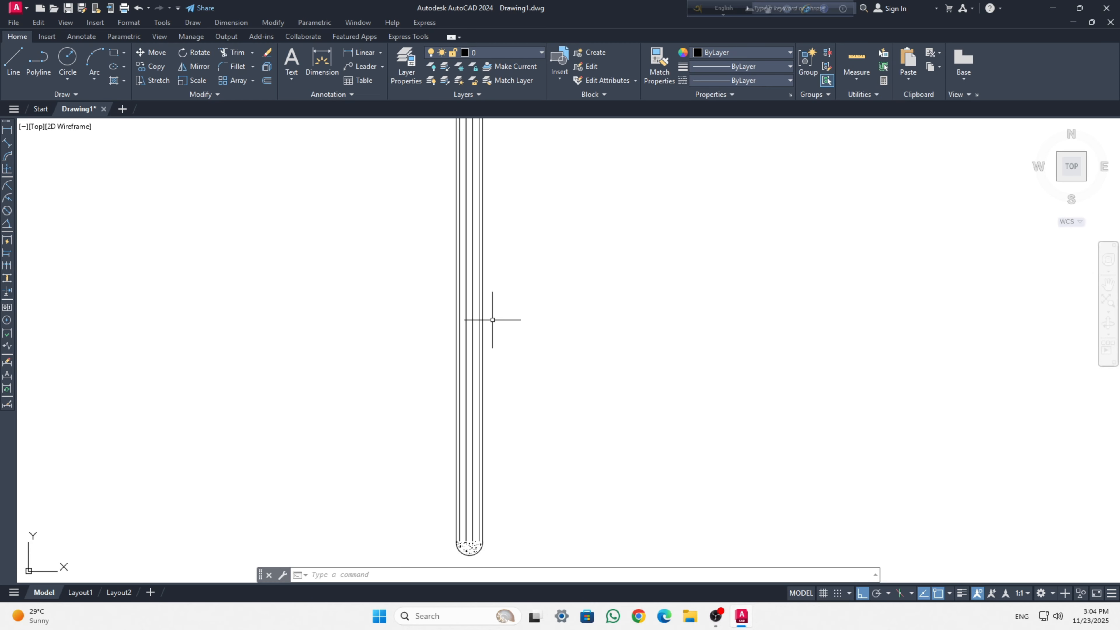
{"action": "scroll", "coordinate": [493, 319], "scroll_direction": "down", "scroll_amount": 3}
{"action": "scroll", "coordinate": [487, 195], "scroll_direction": "up", "scroll_amount": 6}
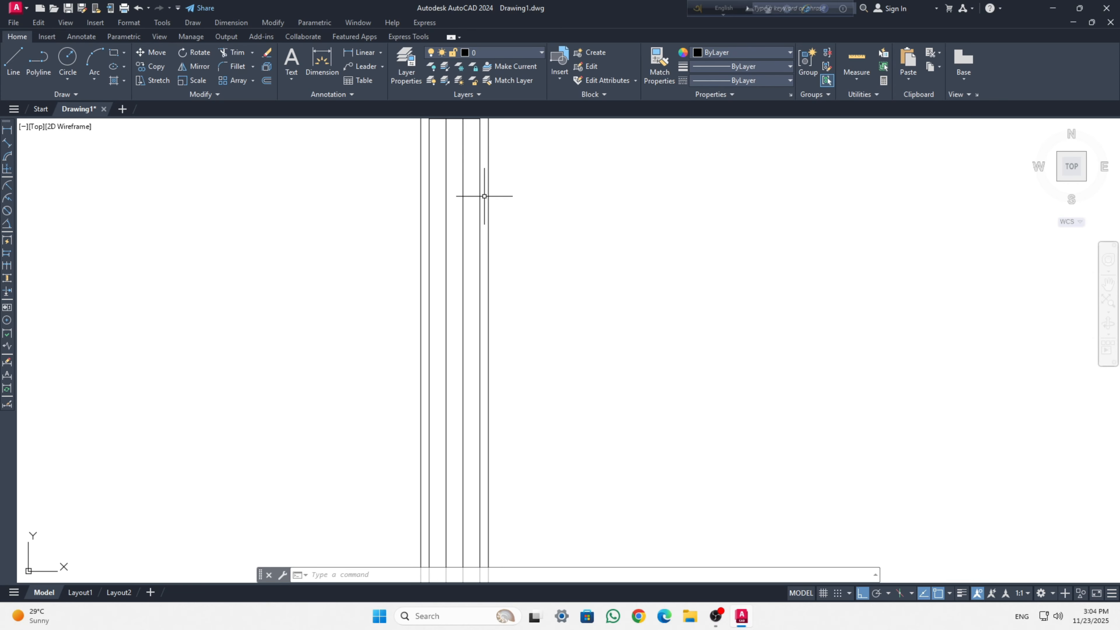
{"action": "scroll", "coordinate": [484, 196], "scroll_direction": "down", "scroll_amount": 5}
{"action": "middle_click_drag", "start_coordinate": [550, 193], "coordinate": [471, 266]}
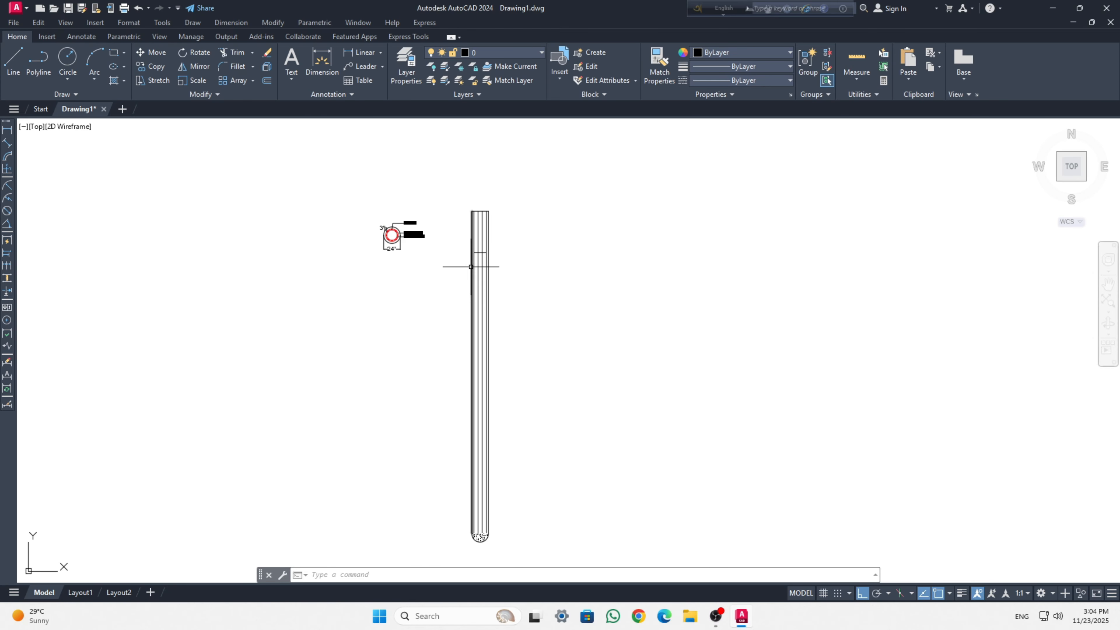
{"action": "scroll", "coordinate": [471, 267], "scroll_direction": "up", "scroll_amount": 6}
{"action": "scroll", "coordinate": [477, 247], "scroll_direction": "down", "scroll_amount": 2}
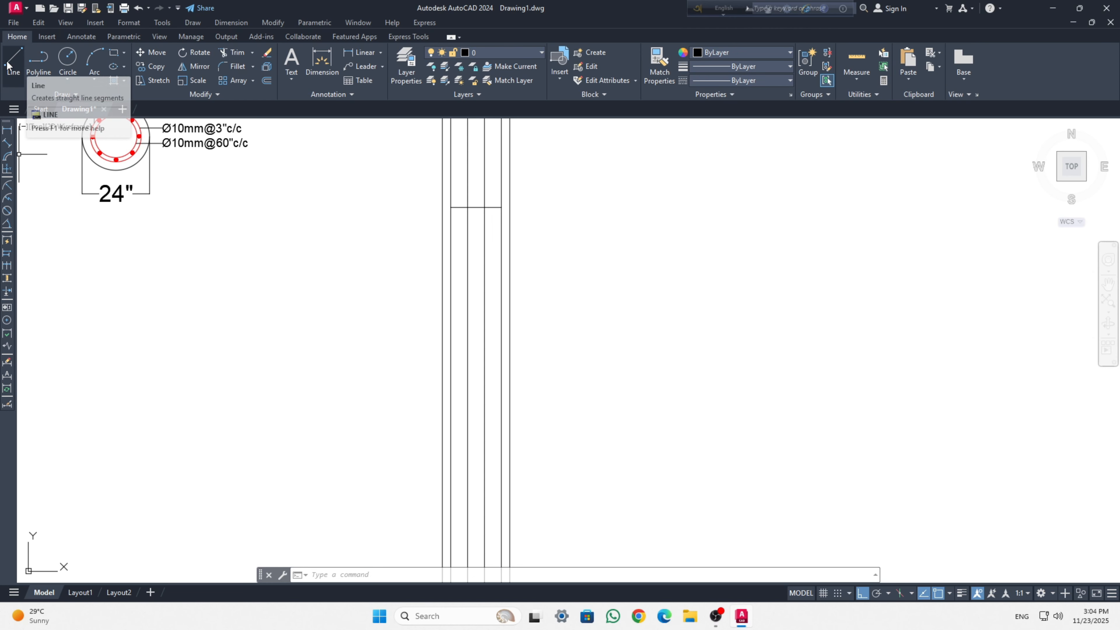
Offset the short horizontal line downward twice at 1.5" spacing, giving three parallel lines between the inner verticals.
{"action": "left_click", "coordinate": [493, 217]}
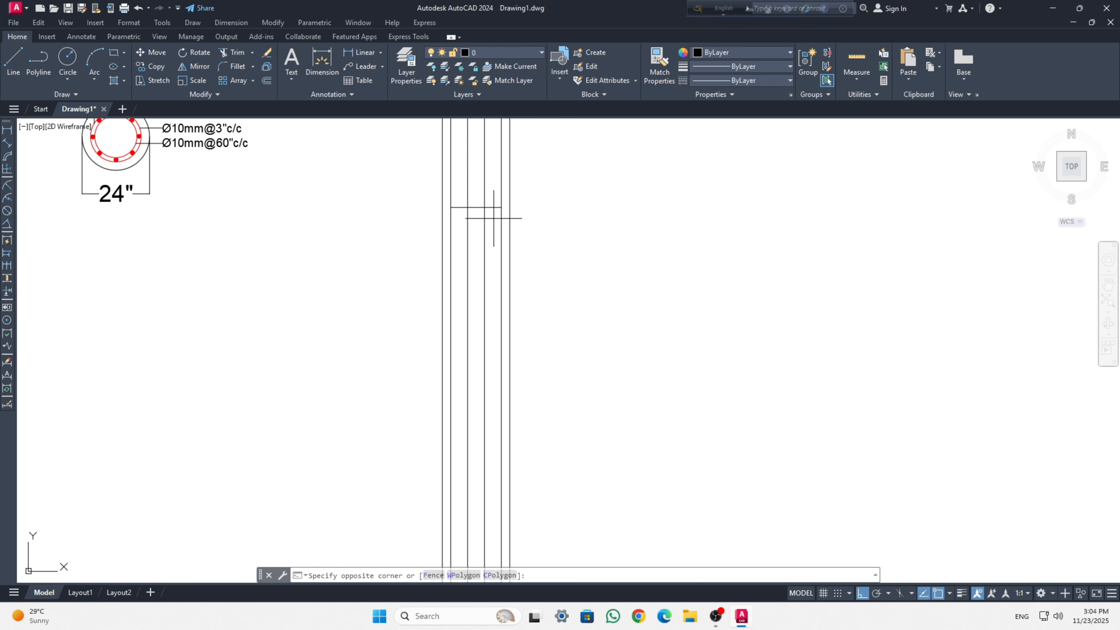
{"action": "key", "text": "Escape"}
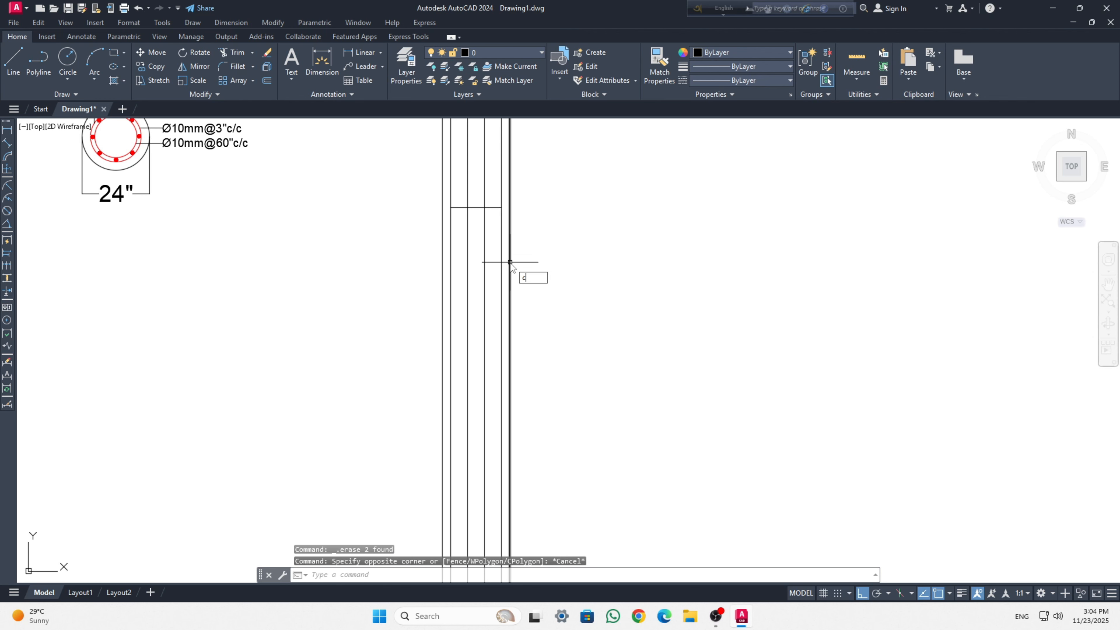
{"action": "key", "text": "BackSpace"}
{"action": "type", "text": "o"}
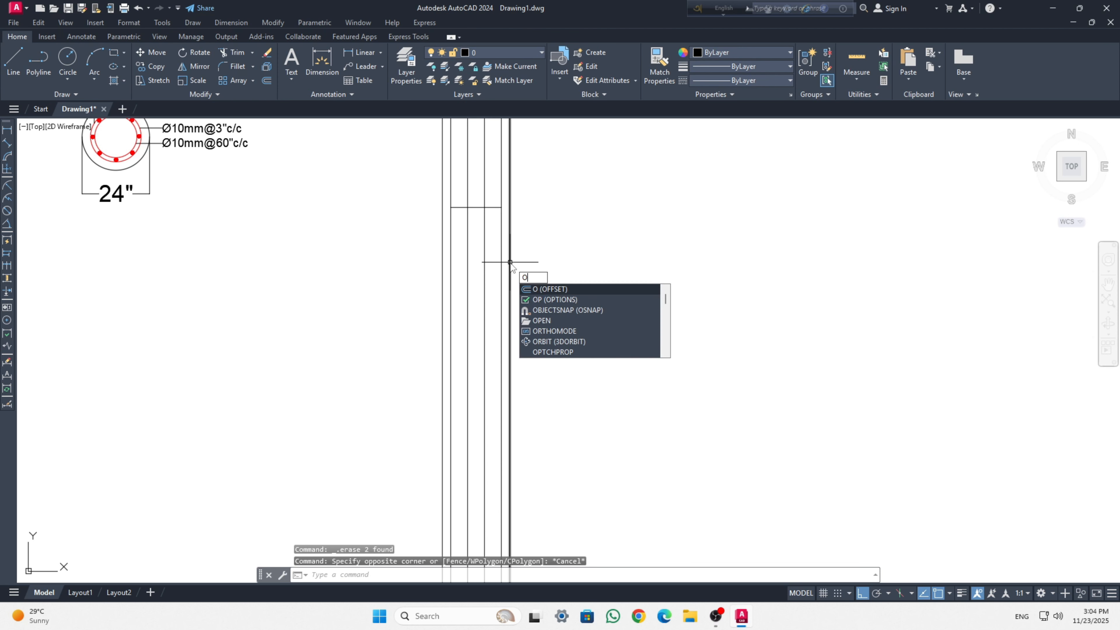
{"action": "key", "text": "Return"}
{"action": "type", "text": "1.5"}
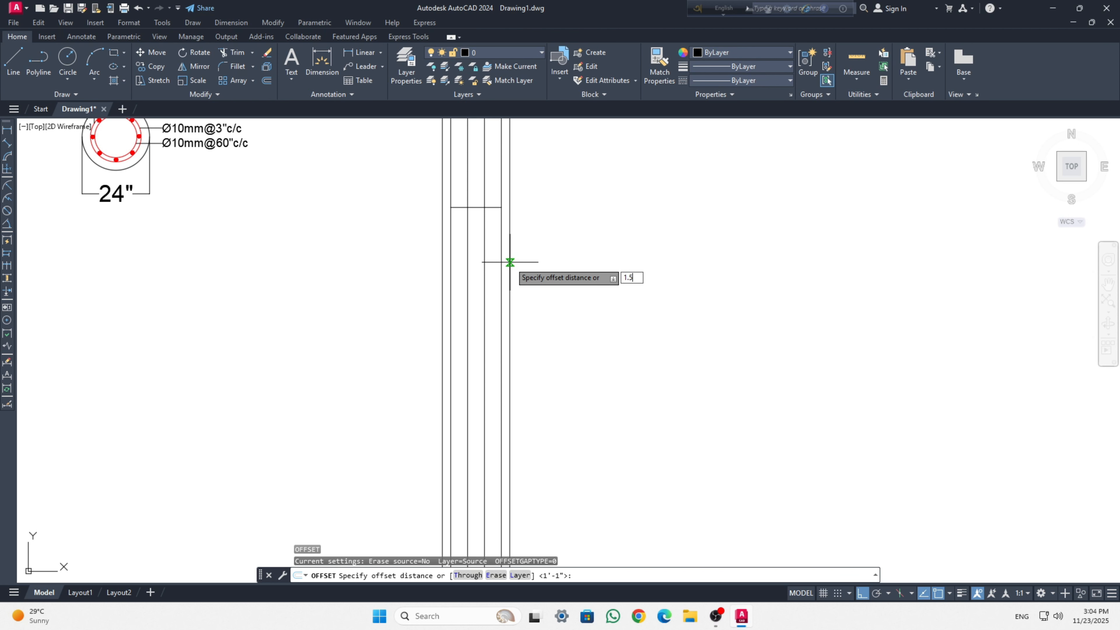
{"action": "key", "text": "Return"}
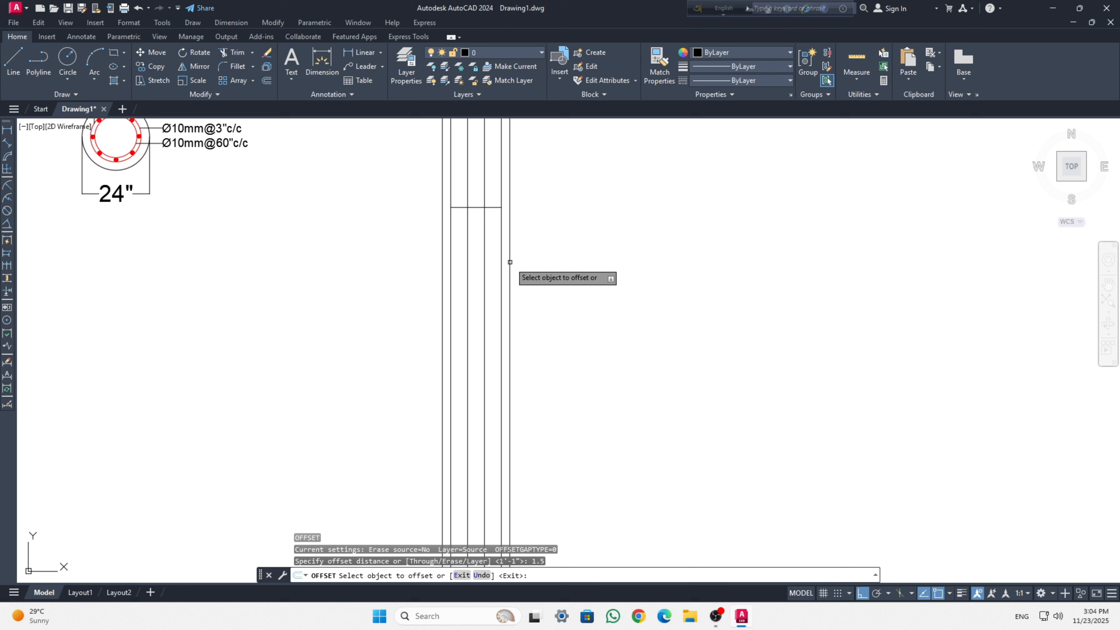
{"action": "left_click", "coordinate": [493, 207]}
{"action": "left_click", "coordinate": [495, 210]}
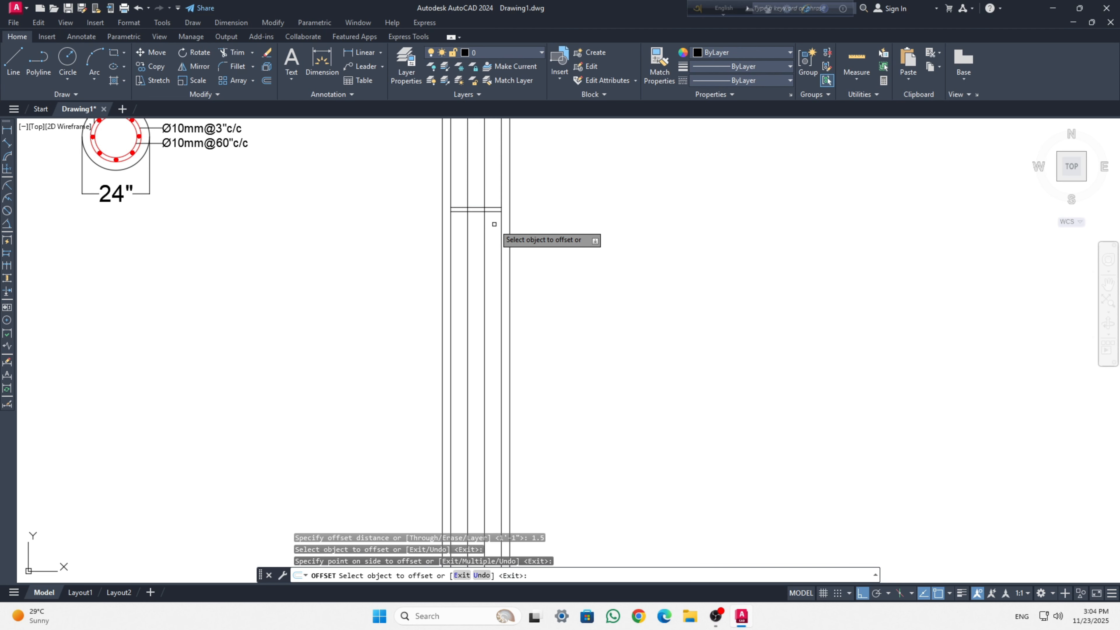
{"action": "left_click", "coordinate": [494, 211]}
{"action": "left_click", "coordinate": [494, 230]}
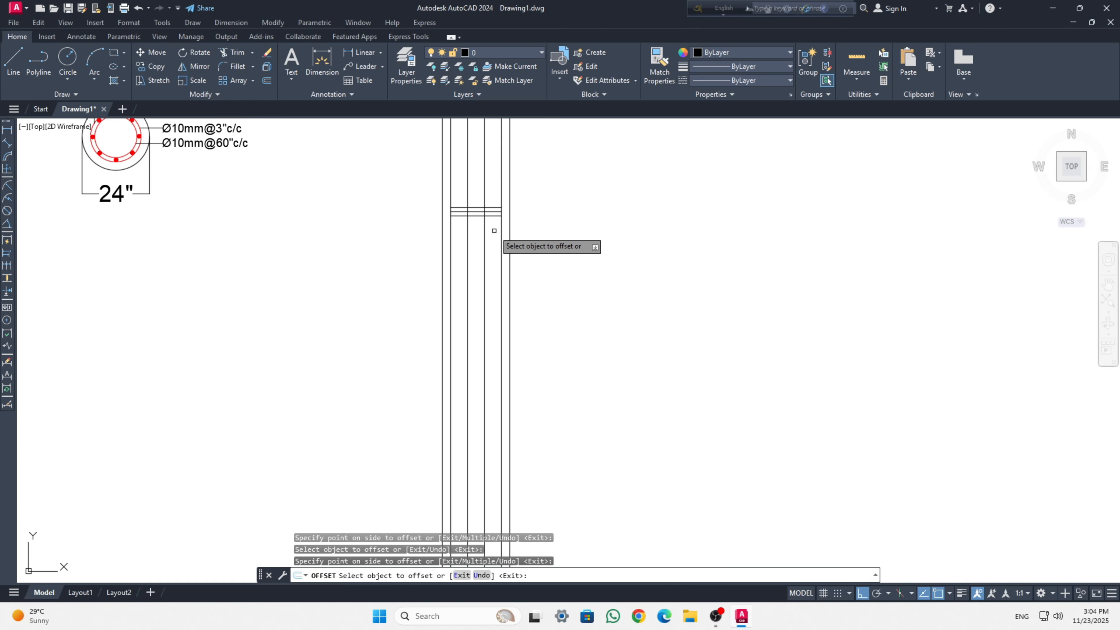
{"action": "key", "text": "Escape"}
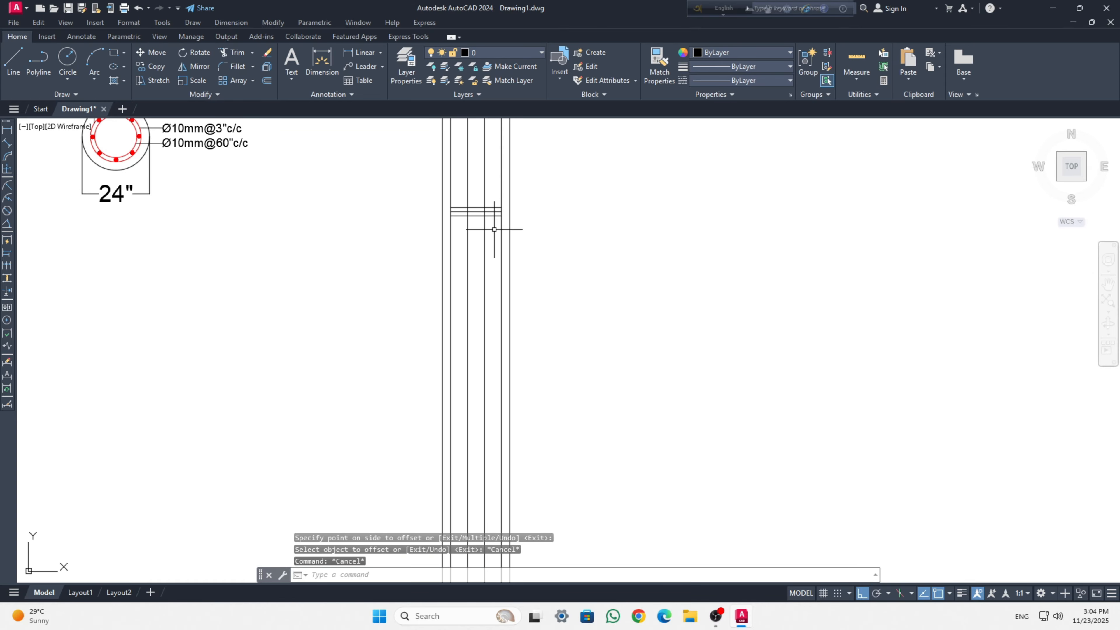
Draw a V-shaped polyline from the upper line's left end to the middle line's right end and back to the lower line's left end.
{"action": "left_click", "coordinate": [37, 67]}
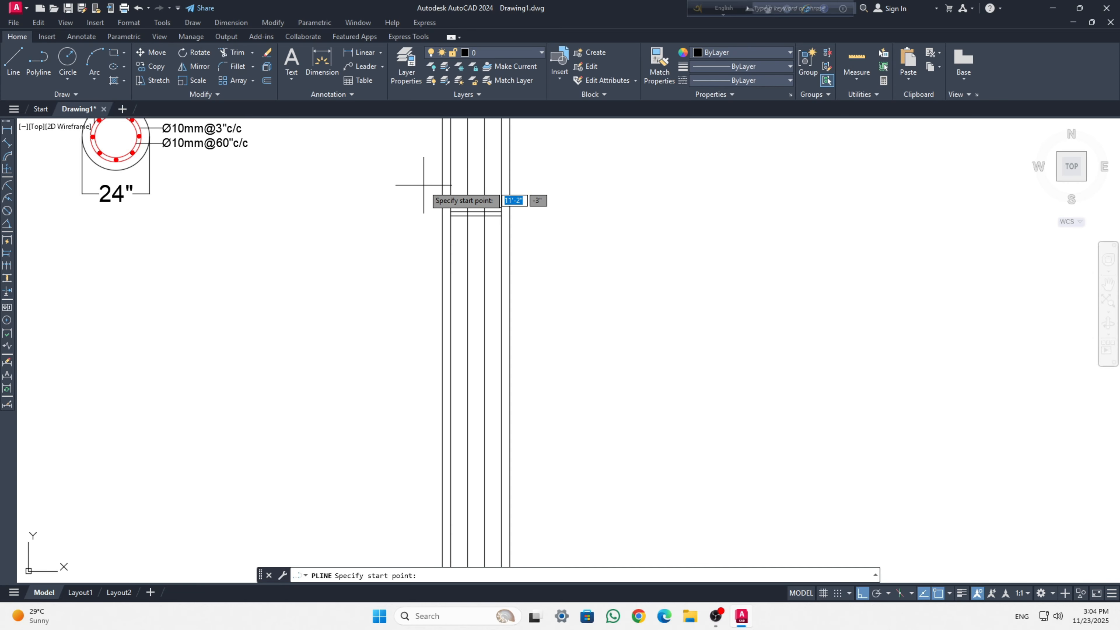
{"action": "scroll", "coordinate": [424, 186], "scroll_direction": "up", "scroll_amount": 5}
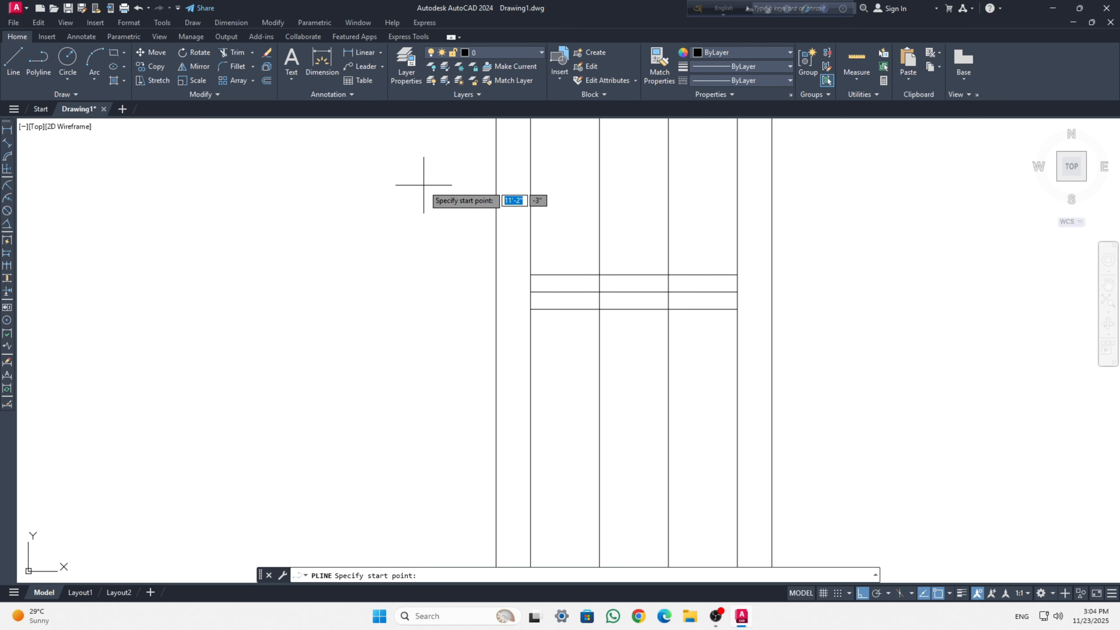
{"action": "left_click", "coordinate": [530, 275]}
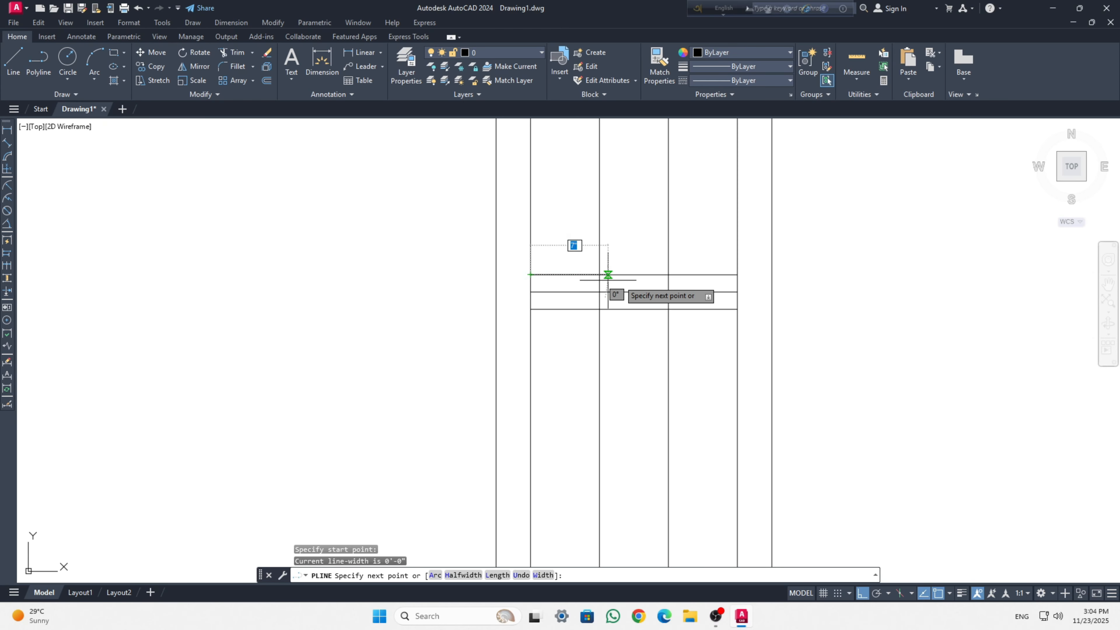
{"action": "left_click", "coordinate": [737, 291]}
{"action": "left_click", "coordinate": [531, 308]}
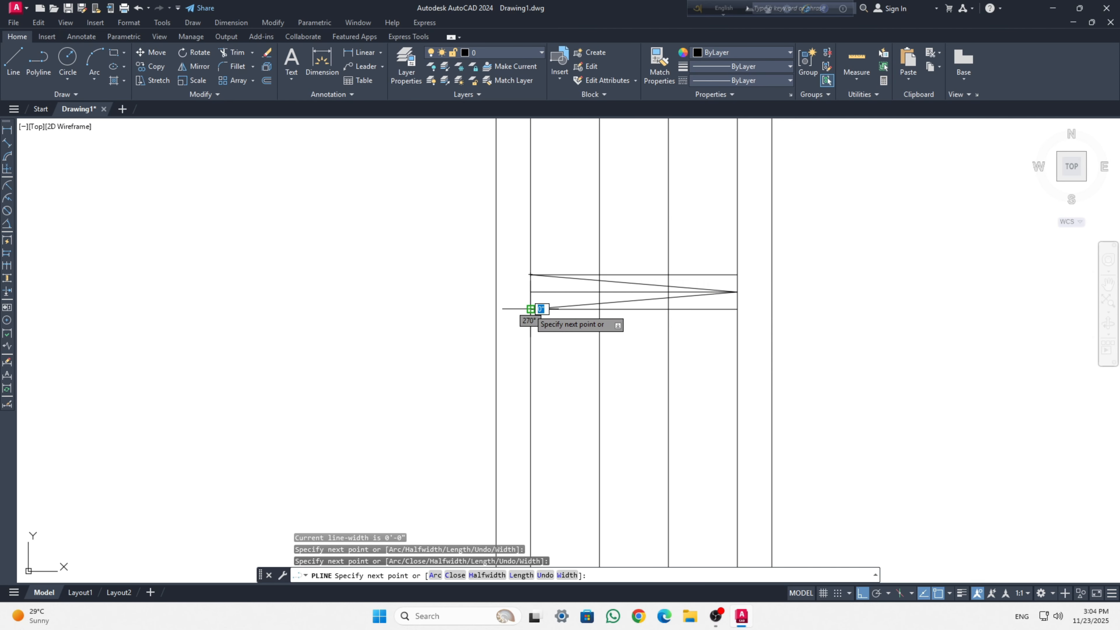
{"action": "key", "text": "Escape"}
Delete the middle and lower short horizontal lines, keeping the upper line and the V-shaped polyline.
{"action": "left_click", "coordinate": [696, 319]}
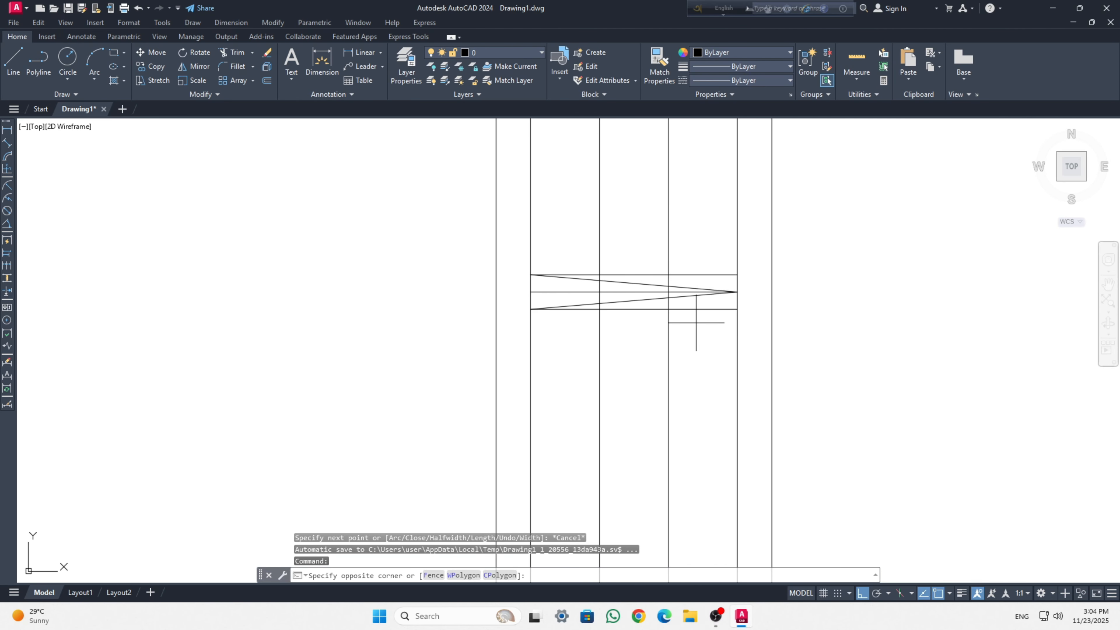
{"action": "left_click", "coordinate": [707, 296]}
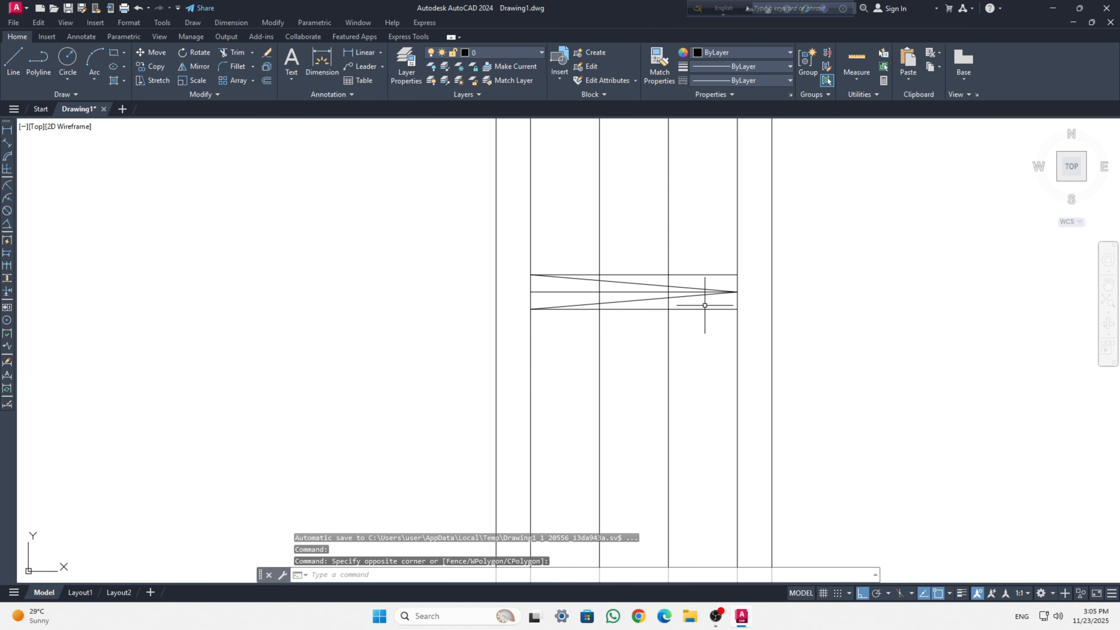
{"action": "left_click", "coordinate": [560, 293]}
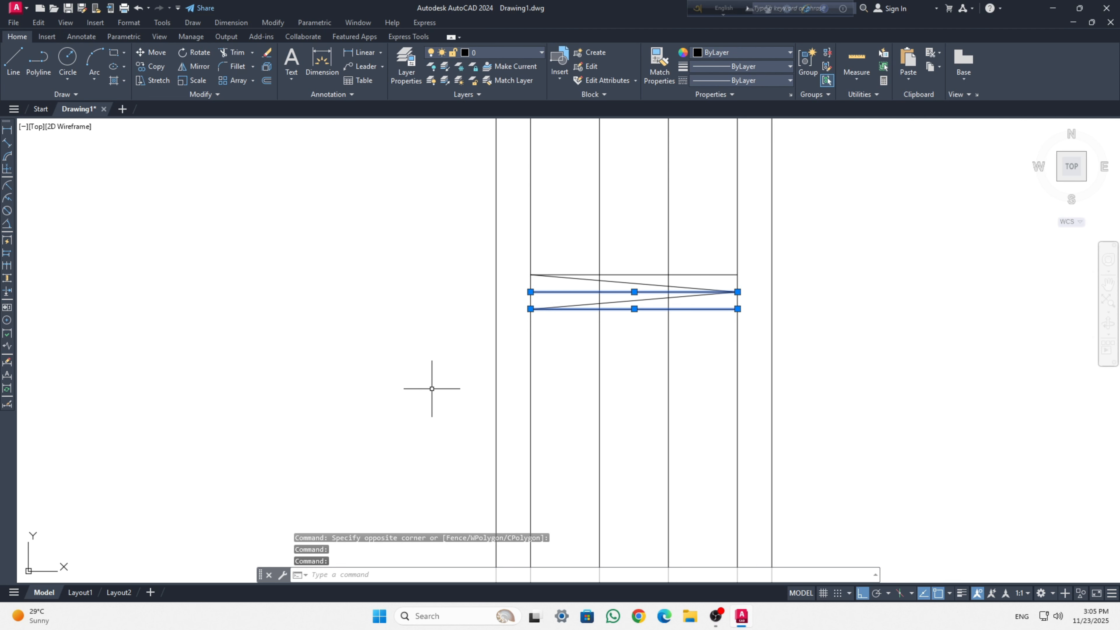
{"action": "key", "text": "Delete"}
Copy the V-shaped polyline downward six times, end to end along the left inner vertical, forming a continuous zigzag.
{"action": "left_click", "coordinate": [715, 323]}
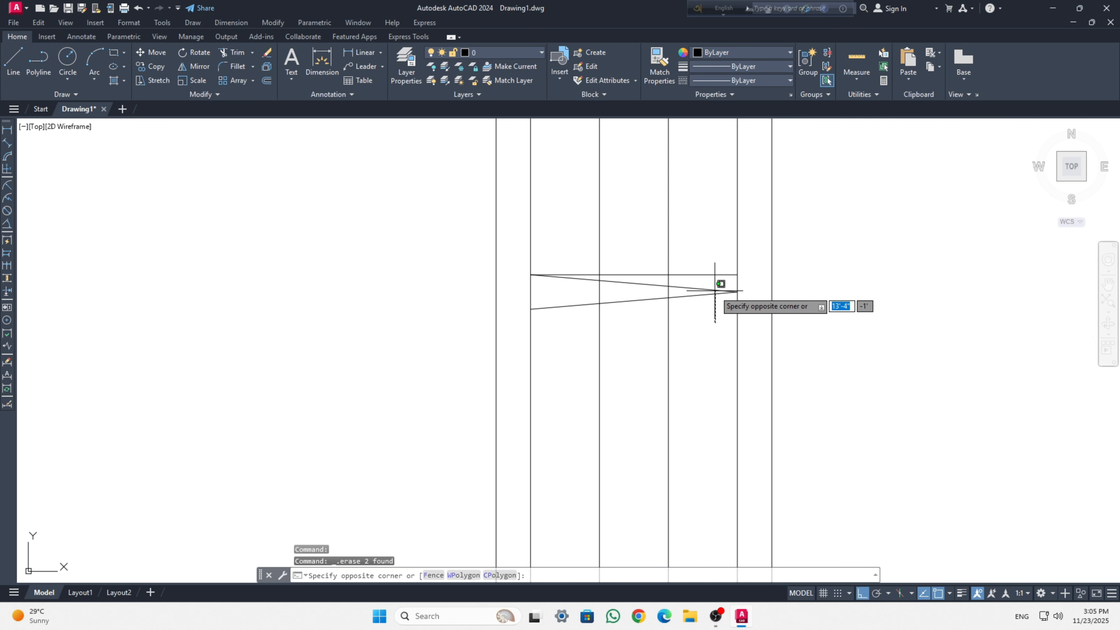
{"action": "left_click", "coordinate": [715, 287]}
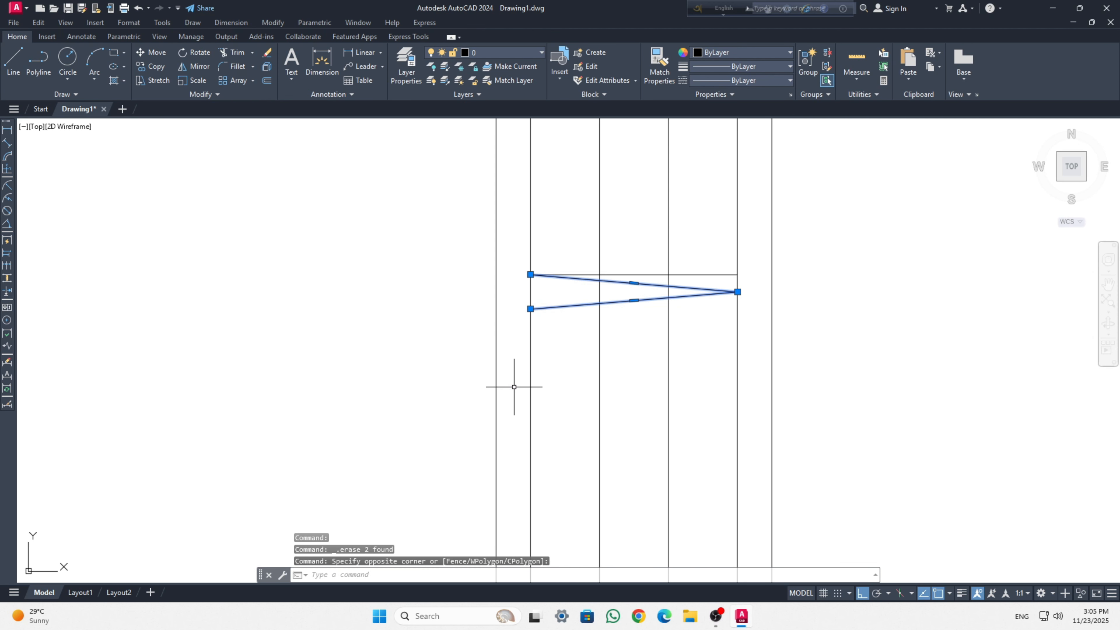
{"action": "type", "text": "co"}
{"action": "key", "text": "Return"}
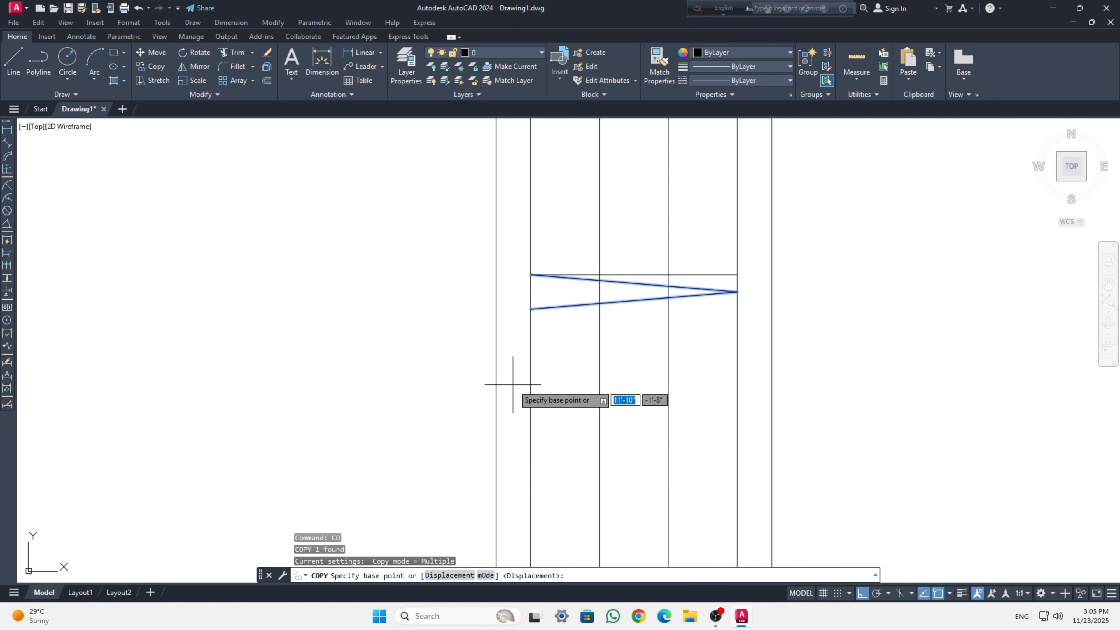
{"action": "left_click", "coordinate": [531, 274]}
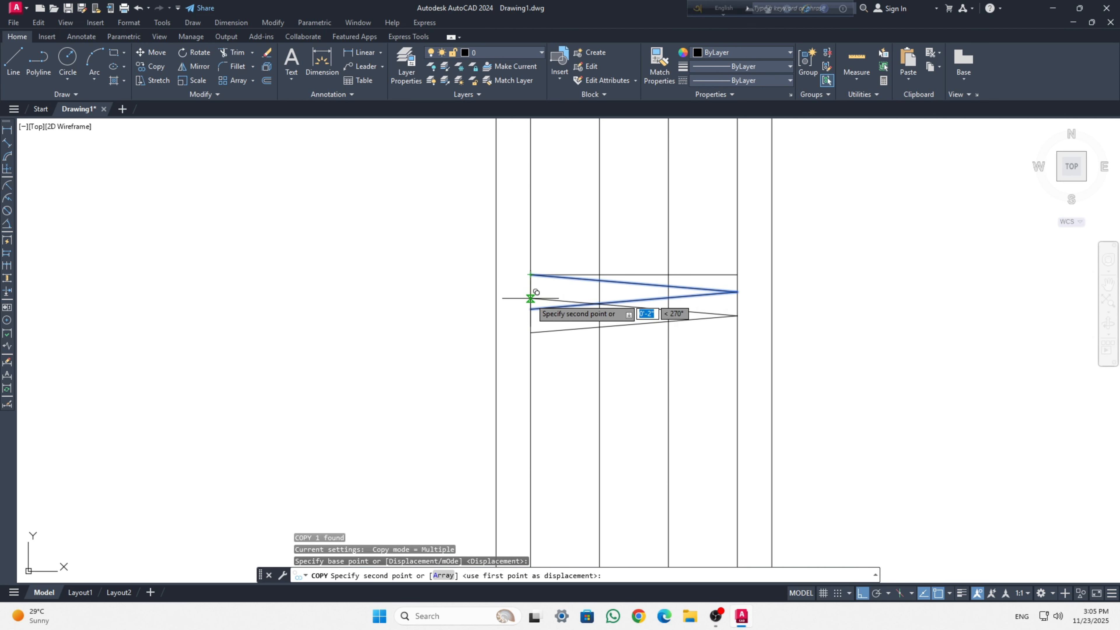
{"action": "left_click", "coordinate": [531, 309]}
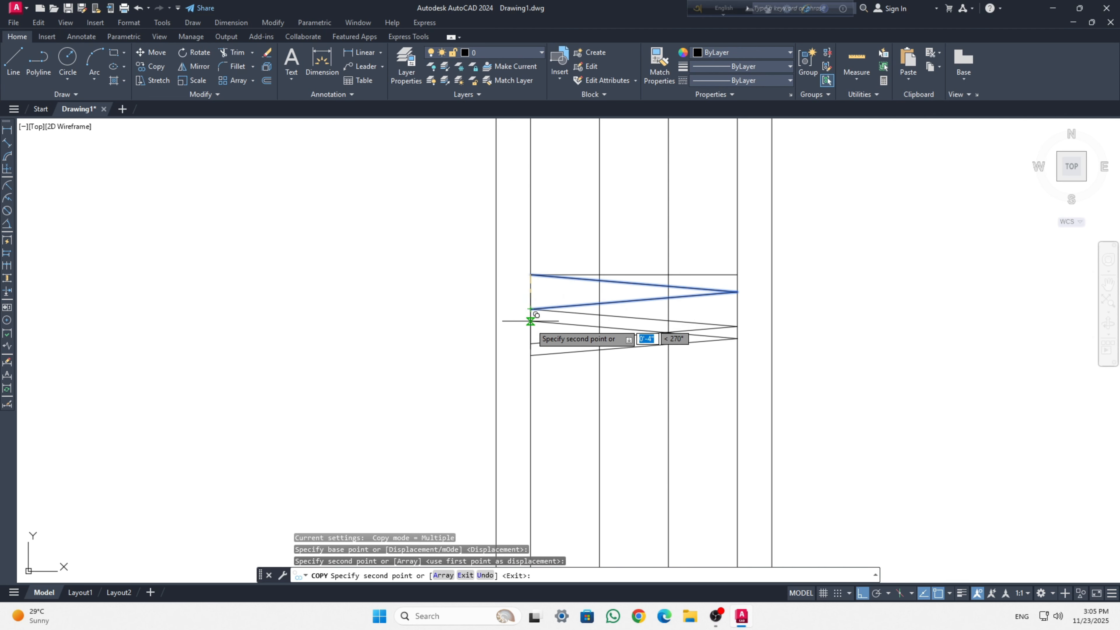
{"action": "left_click", "coordinate": [530, 343]}
{"action": "left_click", "coordinate": [530, 378]}
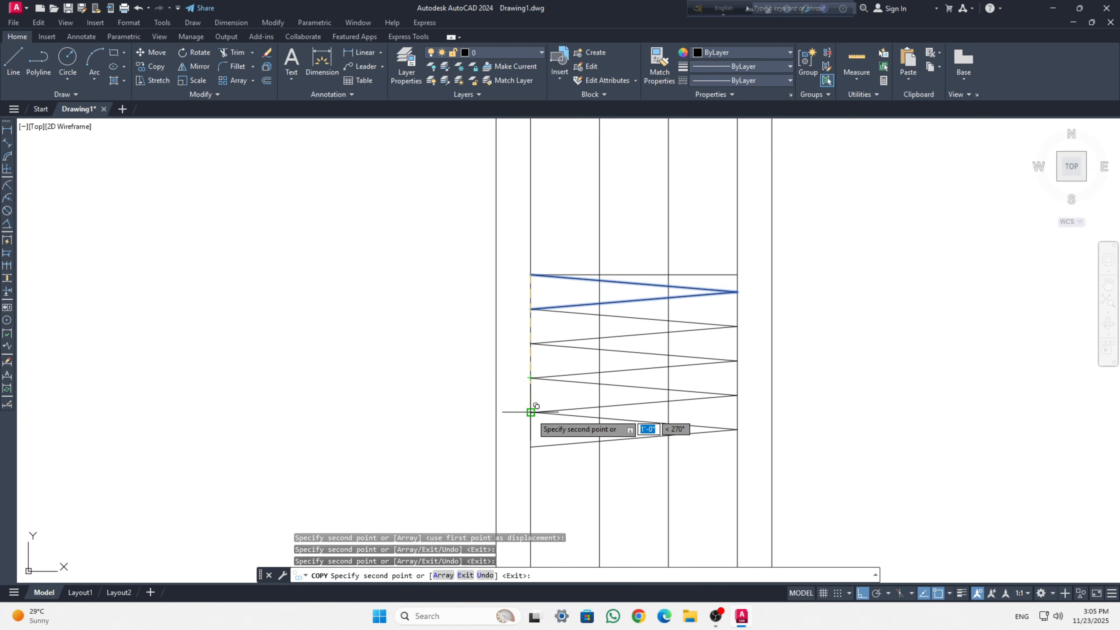
{"action": "left_click", "coordinate": [531, 412]}
{"action": "left_click", "coordinate": [531, 447]}
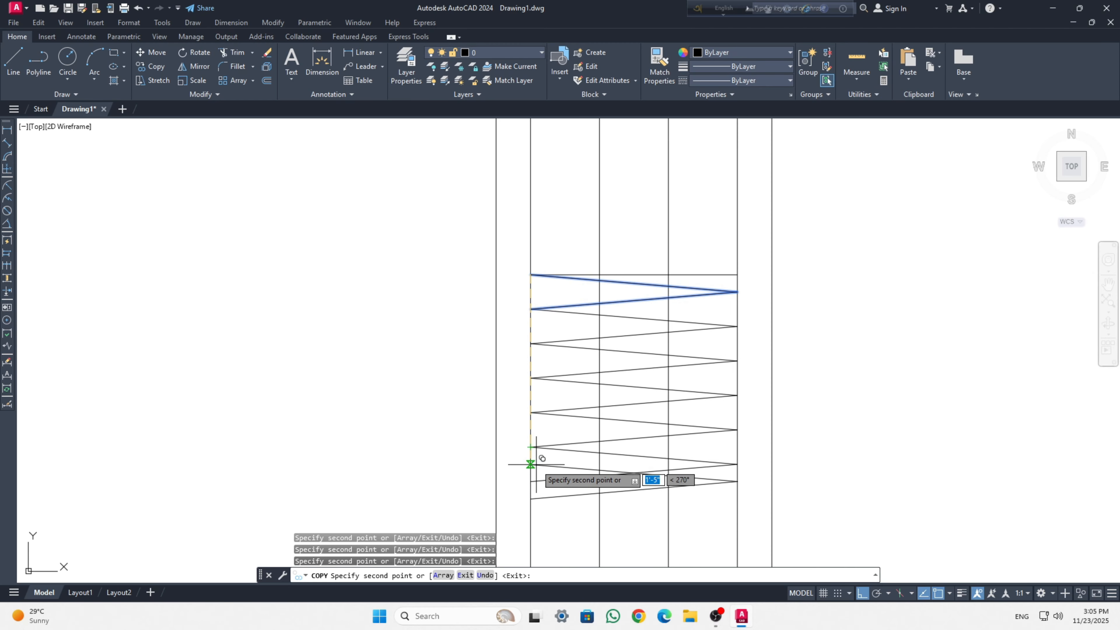
{"action": "left_click", "coordinate": [531, 481]}
{"action": "key", "text": "Escape"}
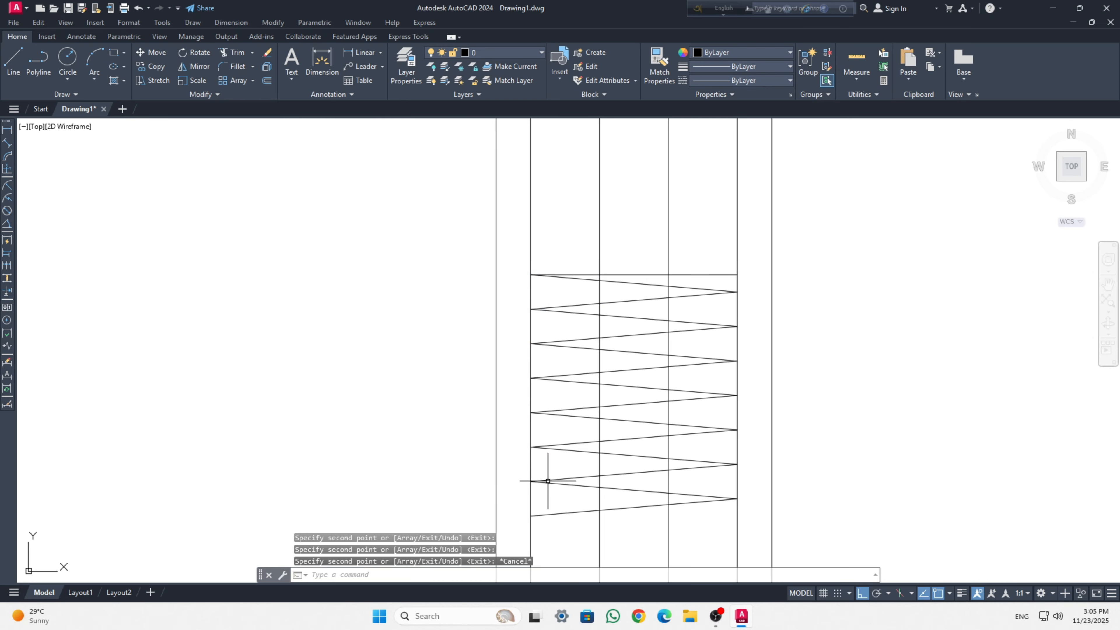
{"action": "middle_click_drag", "start_coordinate": [713, 535], "coordinate": [625, 351]}
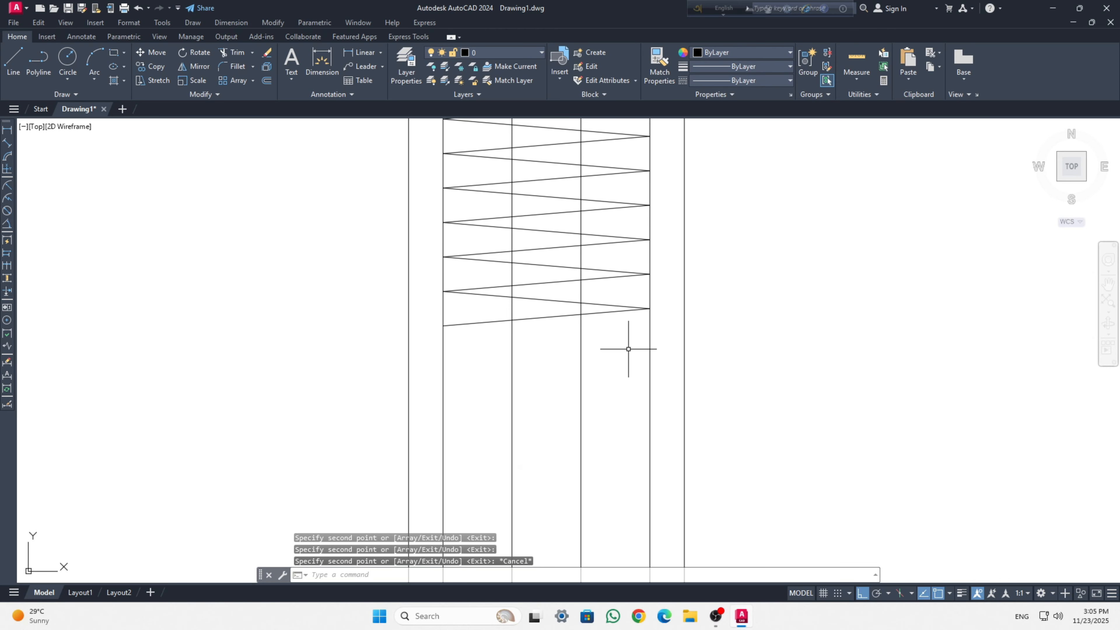
{"action": "left_click", "coordinate": [629, 349]}
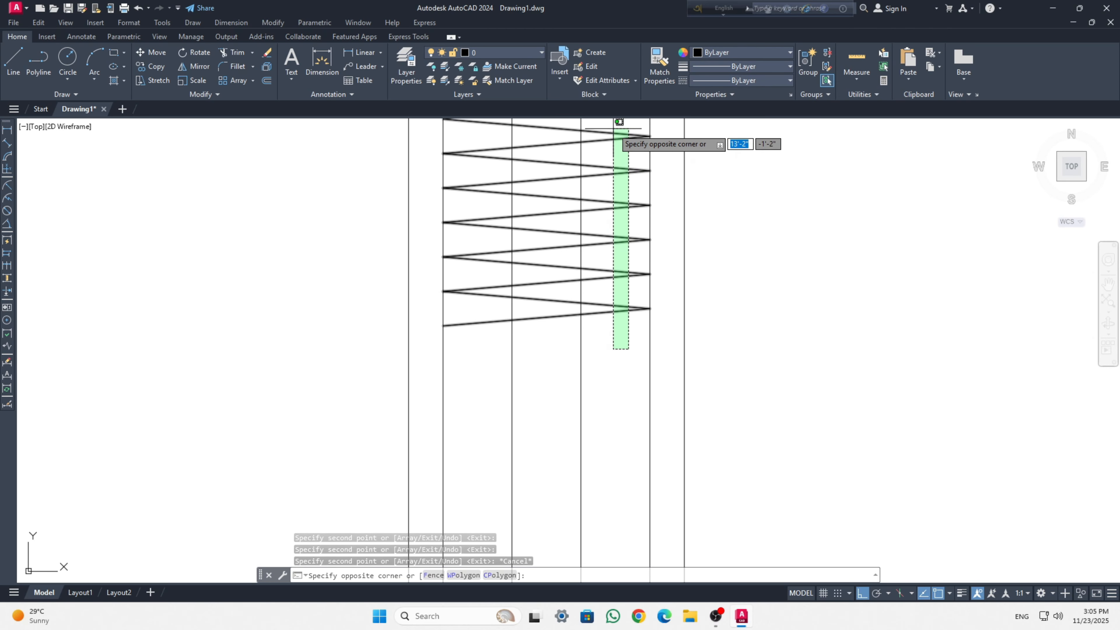
{"action": "left_click", "coordinate": [619, 122]}
{"action": "type", "text": "c"}
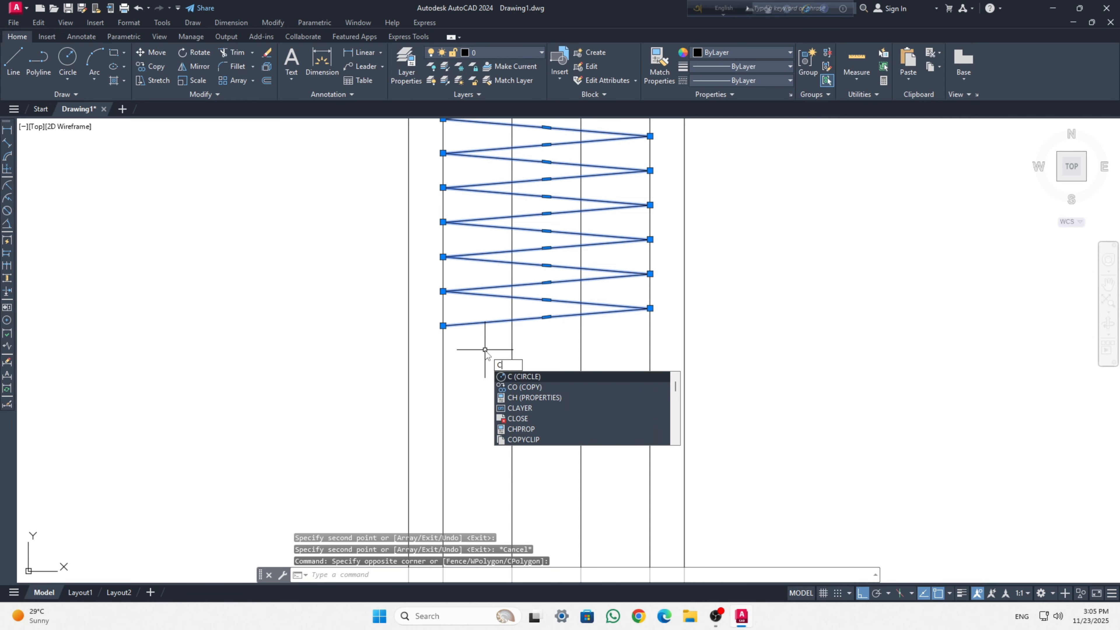
{"action": "type", "text": "o"}
{"action": "key", "text": "Return"}
{"action": "middle_click_drag", "start_coordinate": [471, 192], "coordinate": [473, 243]}
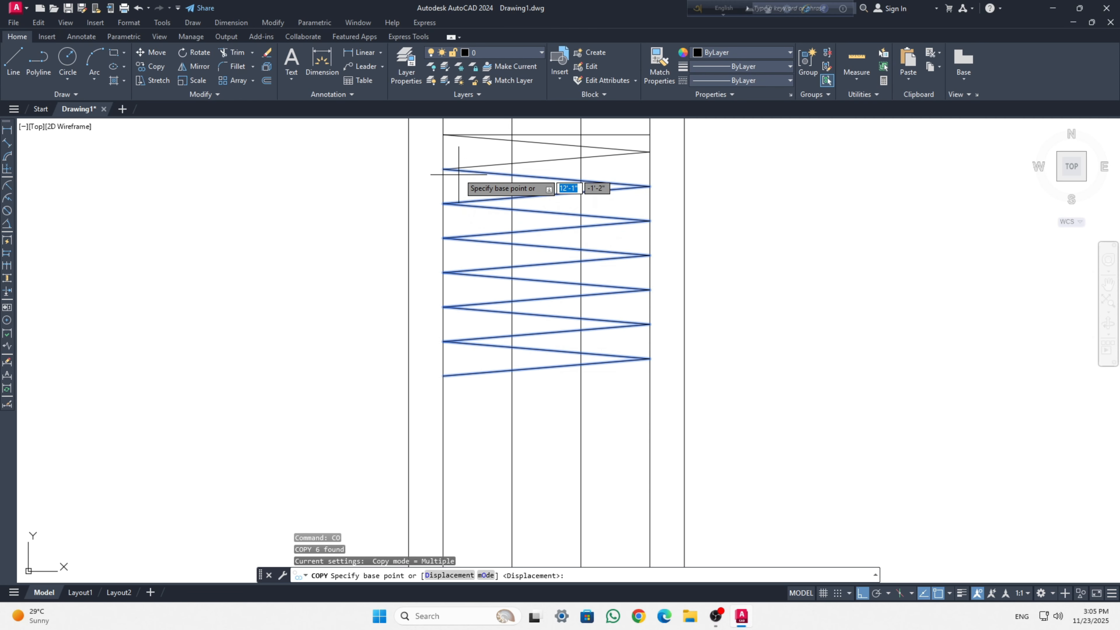
{"action": "left_click", "coordinate": [443, 169]}
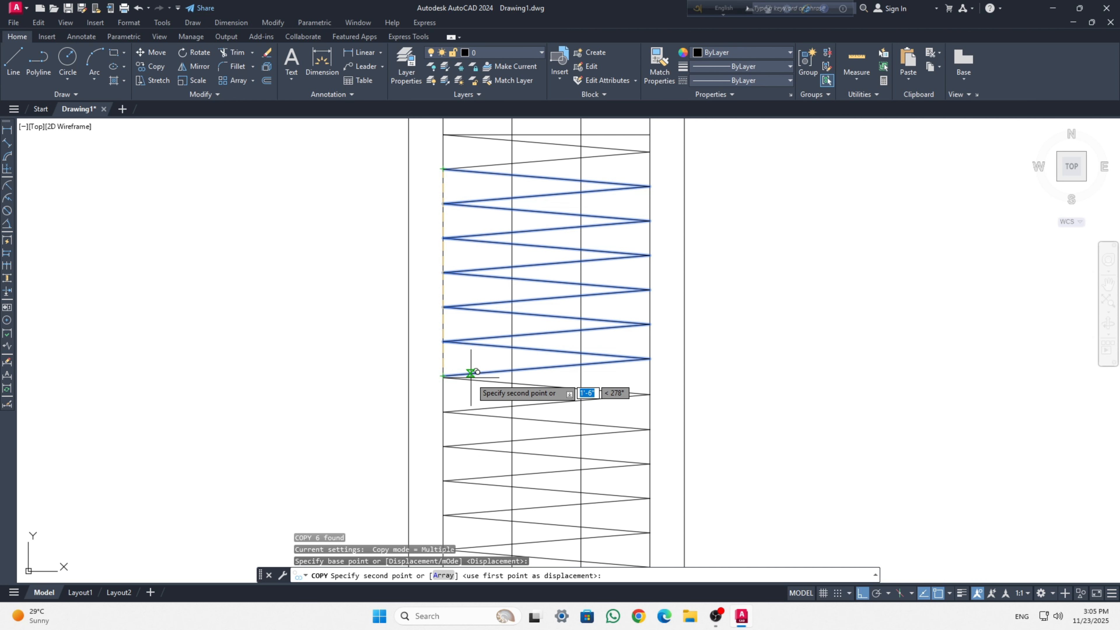
{"action": "key", "text": "Escape"}
Copy all seven V-shaped polylines downward twice from their upper left endpoint, placing each set at the zigzag's lower left end.
{"action": "left_click", "coordinate": [556, 379]}
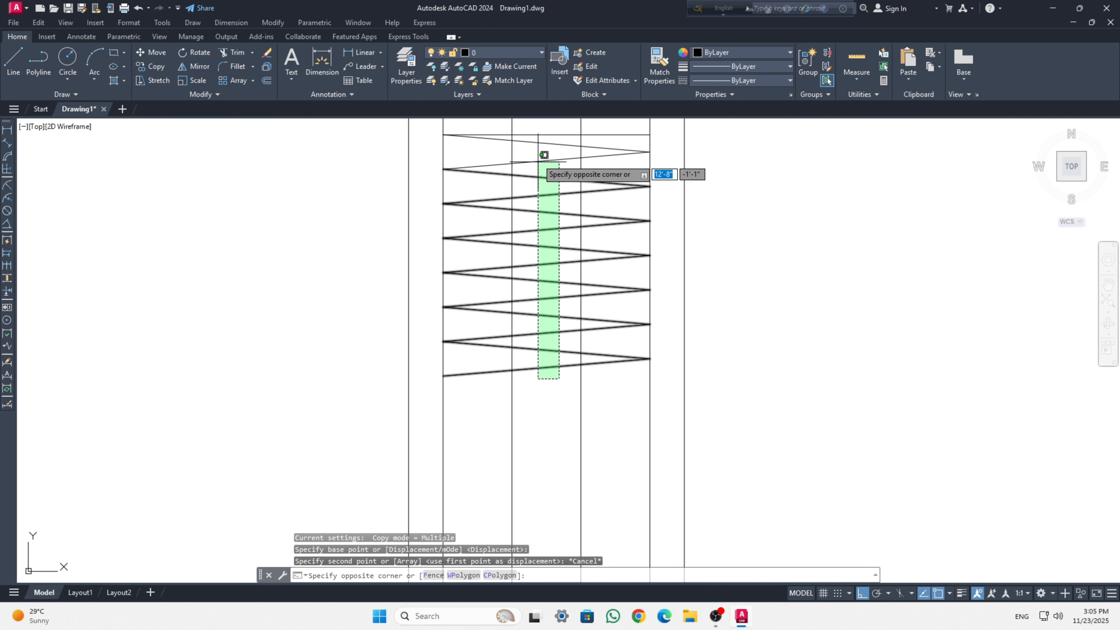
{"action": "left_click", "coordinate": [534, 143]}
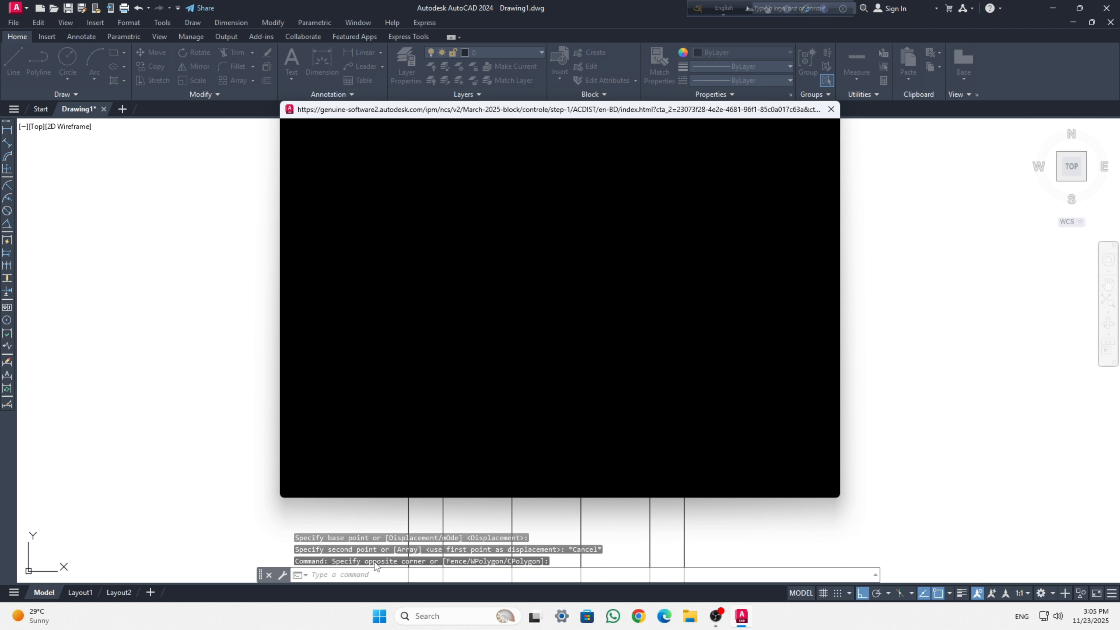
{"action": "left_click", "coordinate": [830, 110]}
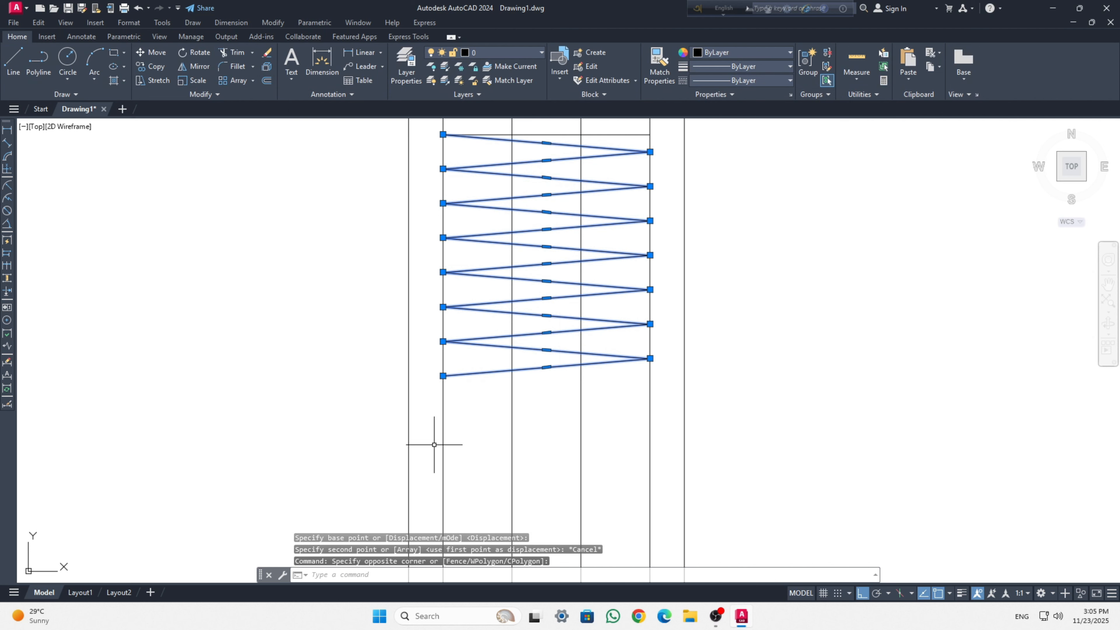
{"action": "type", "text": "co"}
{"action": "key", "text": "Return"}
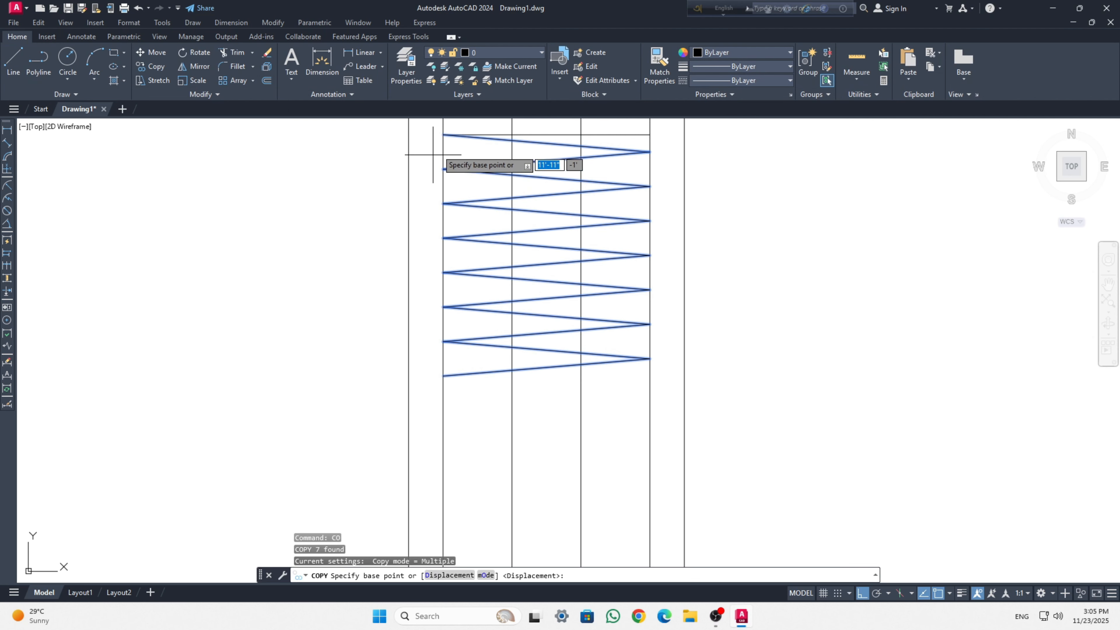
{"action": "left_click", "coordinate": [443, 135]}
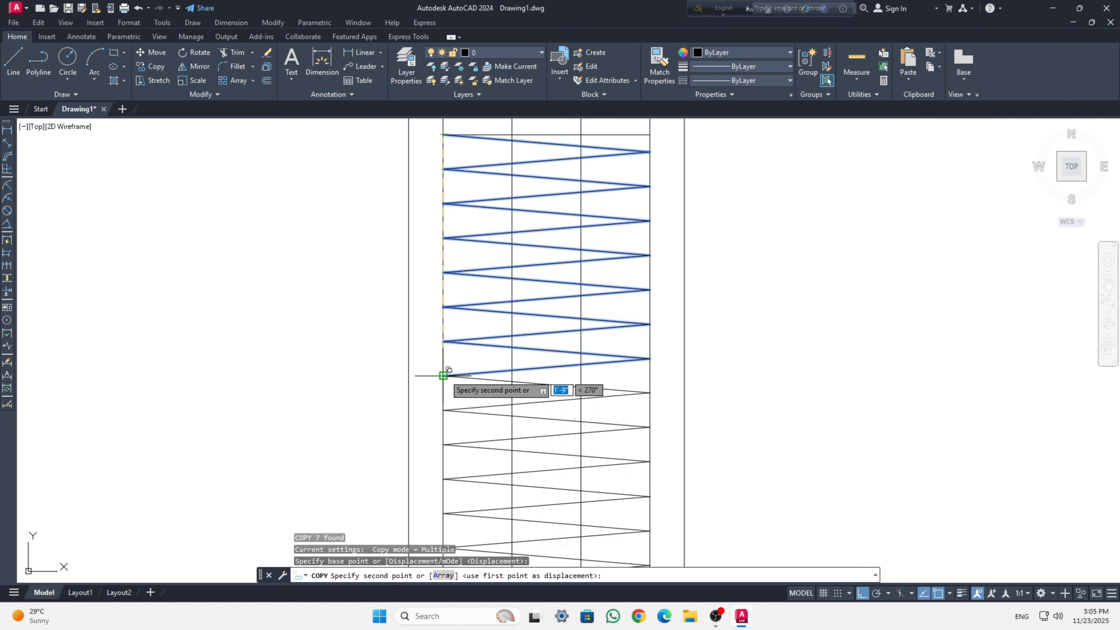
{"action": "left_click", "coordinate": [479, 424]}
{"action": "middle_click_drag", "start_coordinate": [480, 425], "coordinate": [478, 188]}
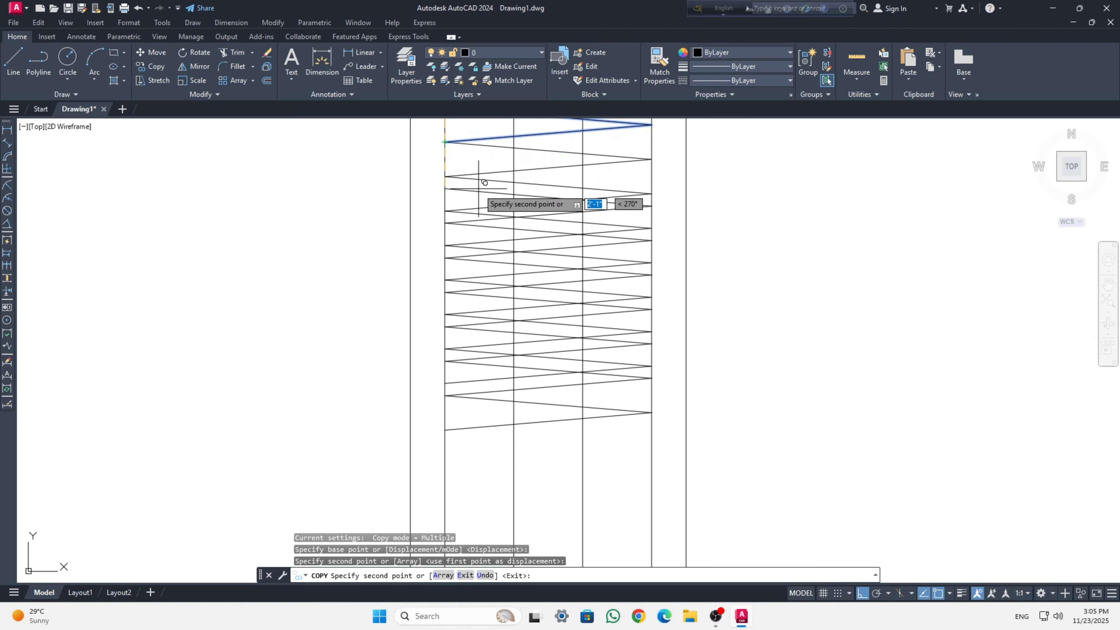
{"action": "left_click", "coordinate": [445, 382]}
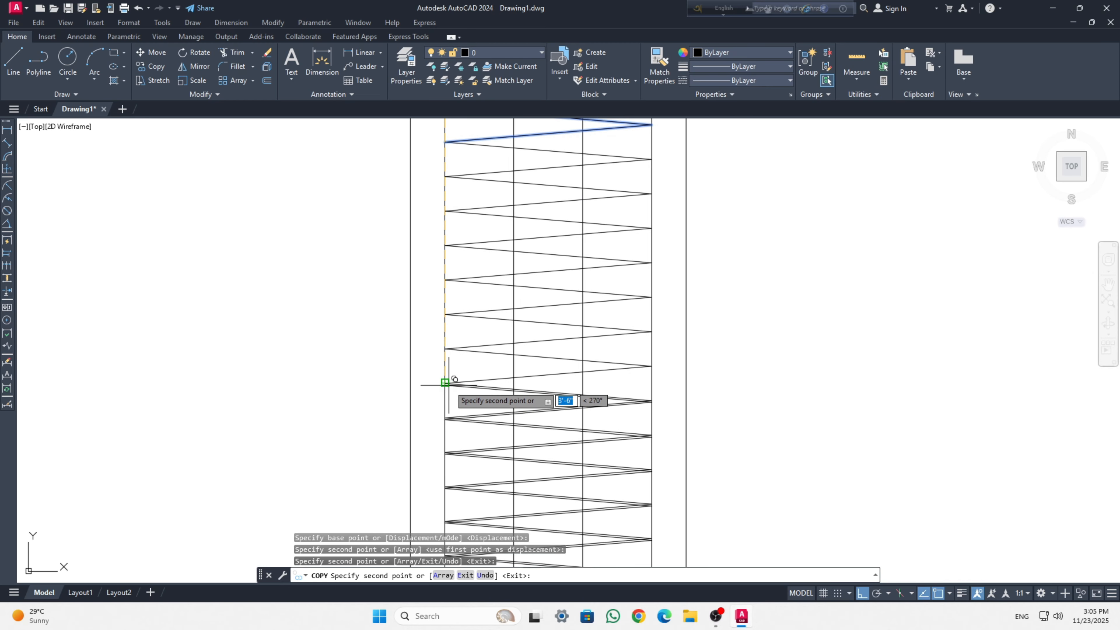
{"action": "key", "text": "Escape"}
Copy all 21 V-shaped polylines downward twice from their upper left endpoint, placing each set end to end along the left inner vertical.
{"action": "scroll", "coordinate": [604, 441], "scroll_direction": "down", "scroll_amount": 3}
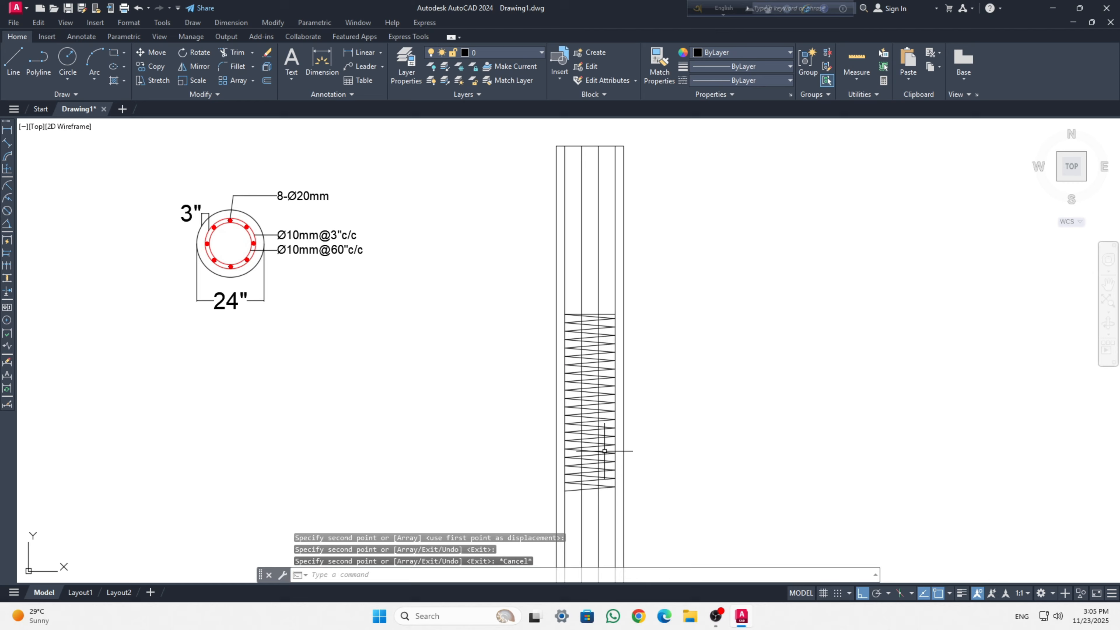
{"action": "left_click", "coordinate": [593, 504]}
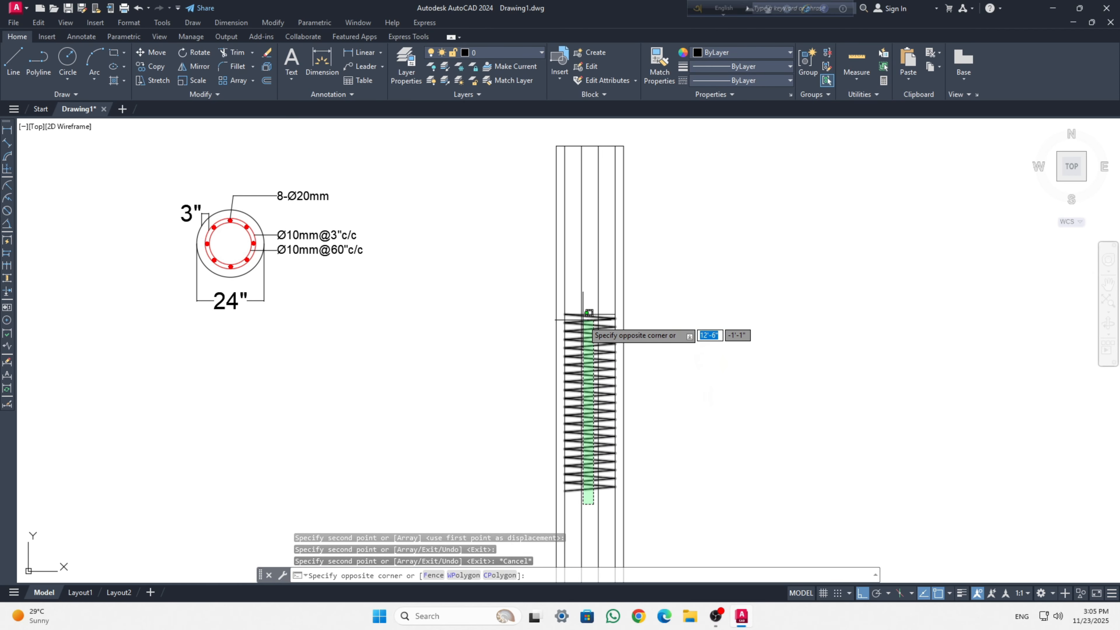
{"action": "left_click", "coordinate": [589, 312]}
{"action": "type", "text": "co"}
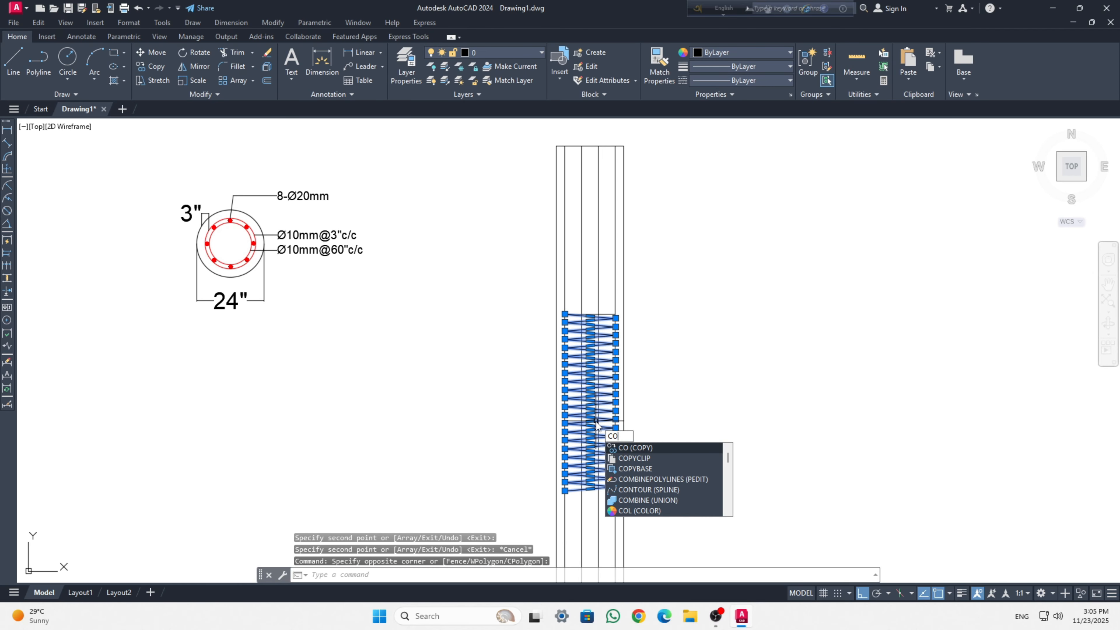
{"action": "key", "text": "Return"}
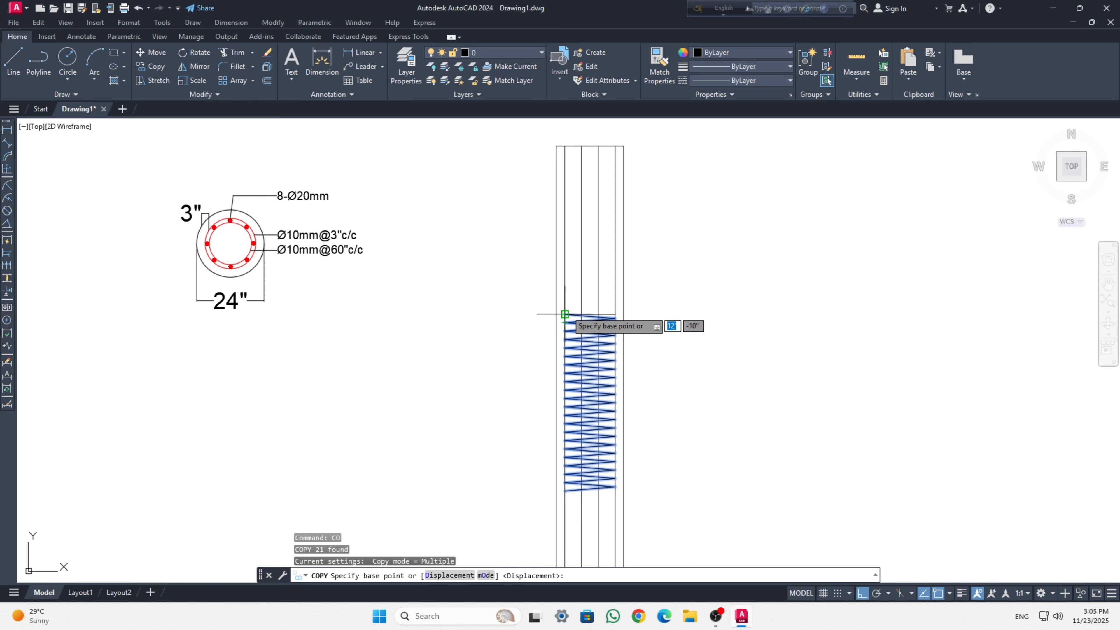
{"action": "left_click", "coordinate": [565, 314]}
{"action": "middle_click_drag", "start_coordinate": [570, 500], "coordinate": [560, 311]}
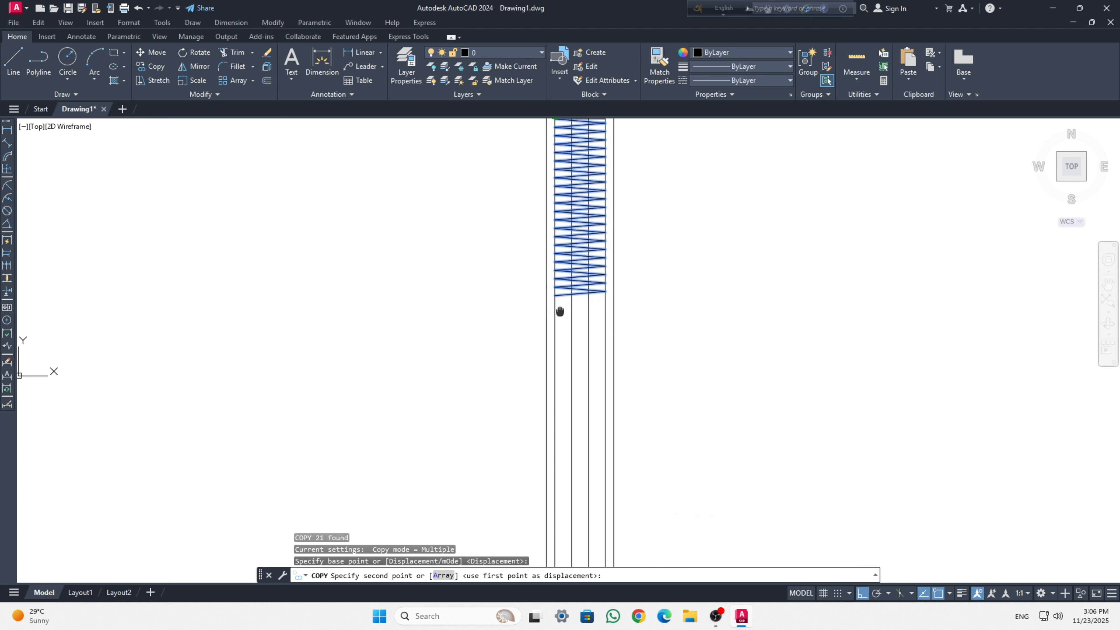
{"action": "scroll", "coordinate": [560, 300], "scroll_direction": "up", "scroll_amount": 4}
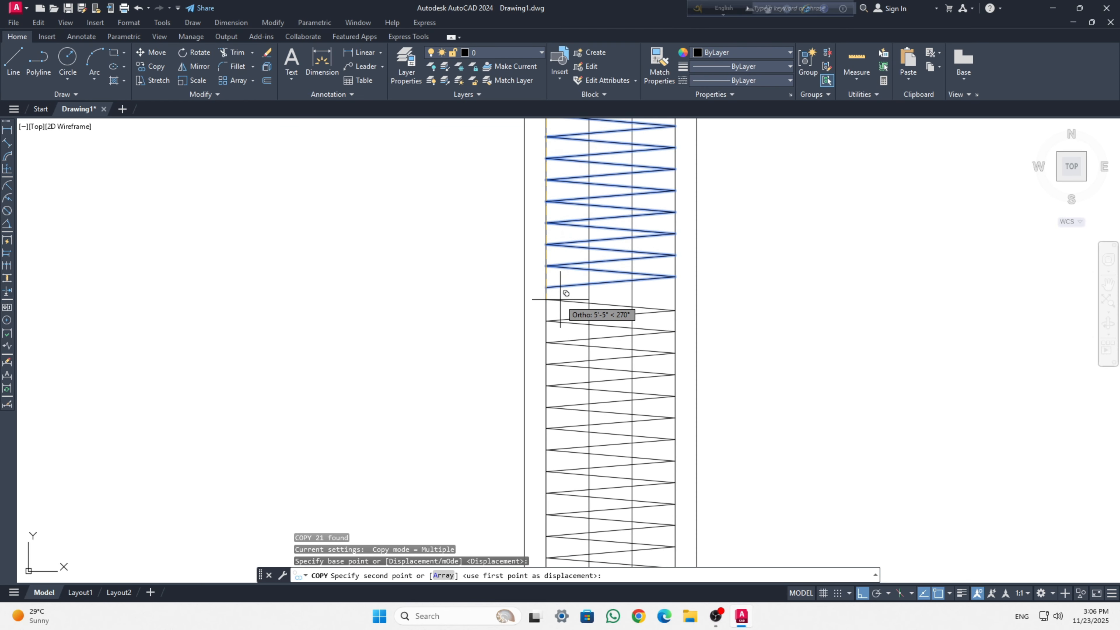
{"action": "left_click", "coordinate": [547, 287]}
{"action": "scroll", "coordinate": [583, 388], "scroll_direction": "down", "scroll_amount": 3}
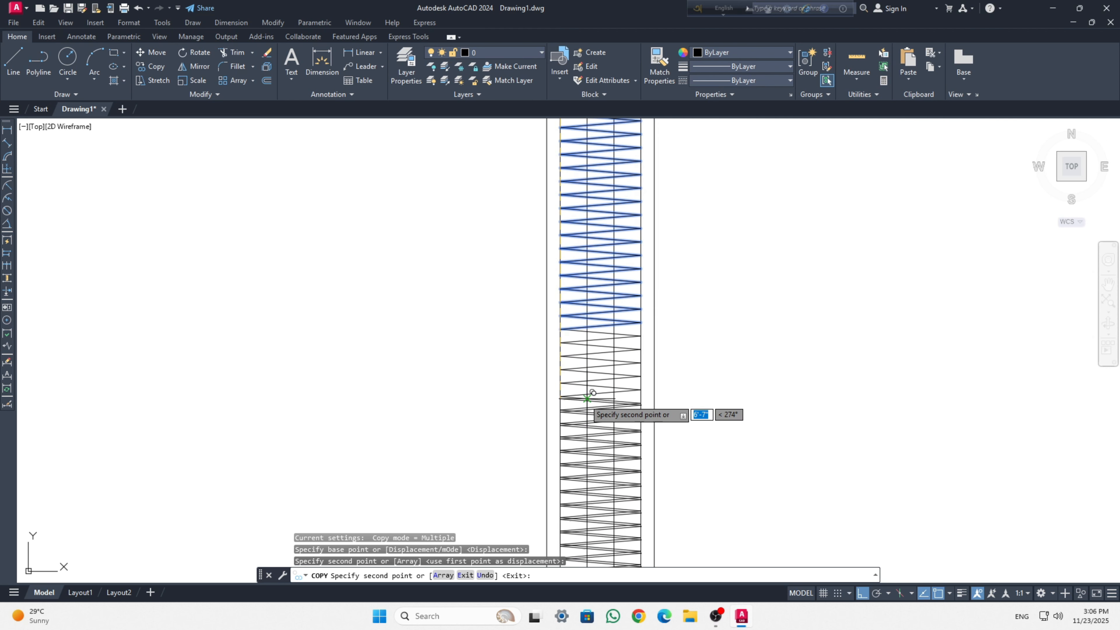
{"action": "middle_click_drag", "start_coordinate": [579, 430], "coordinate": [575, 243]}
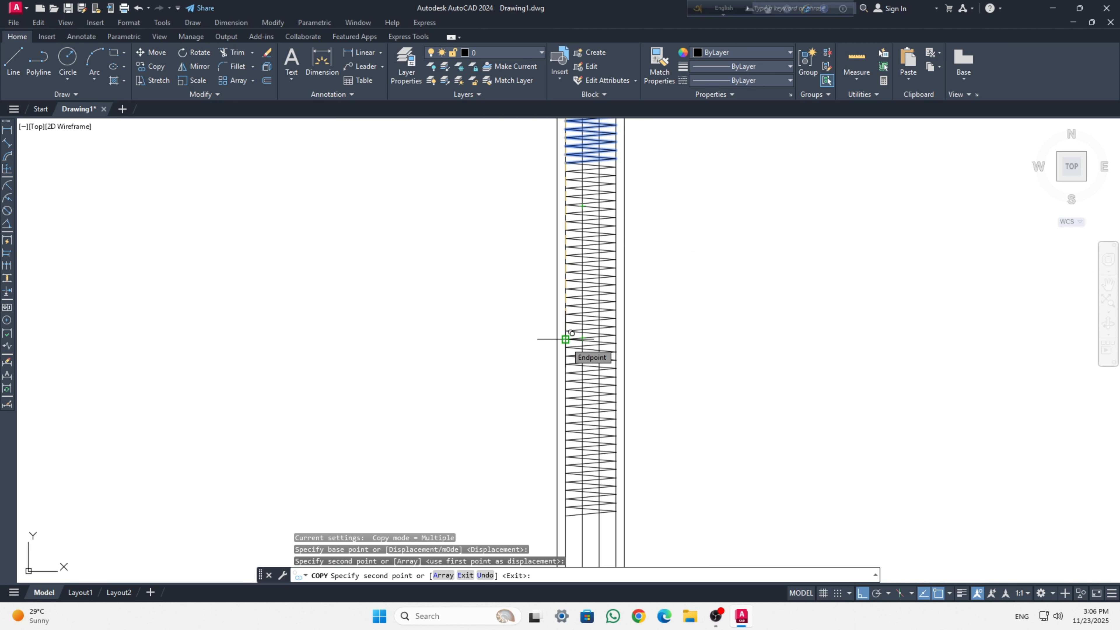
{"action": "left_click", "coordinate": [565, 339]}
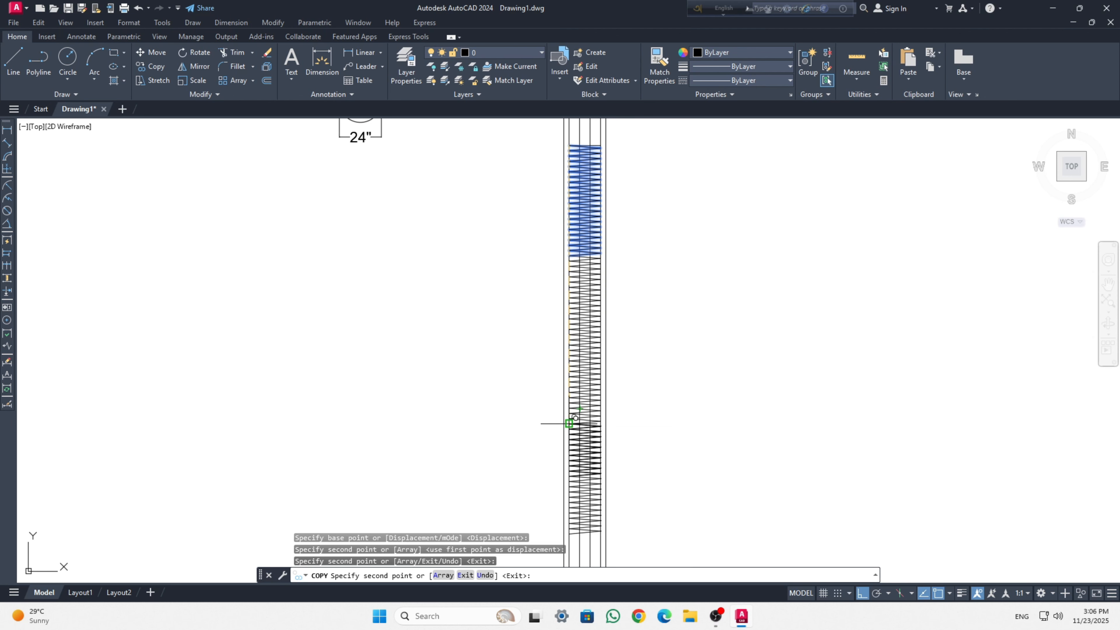
Place three more copies of the 21-polyline set end to end down the shaft, at 15'-9", 21'-0" and 26'-3" below the base point.
{"action": "middle_click_drag", "start_coordinate": [573, 420], "coordinate": [577, 362]}
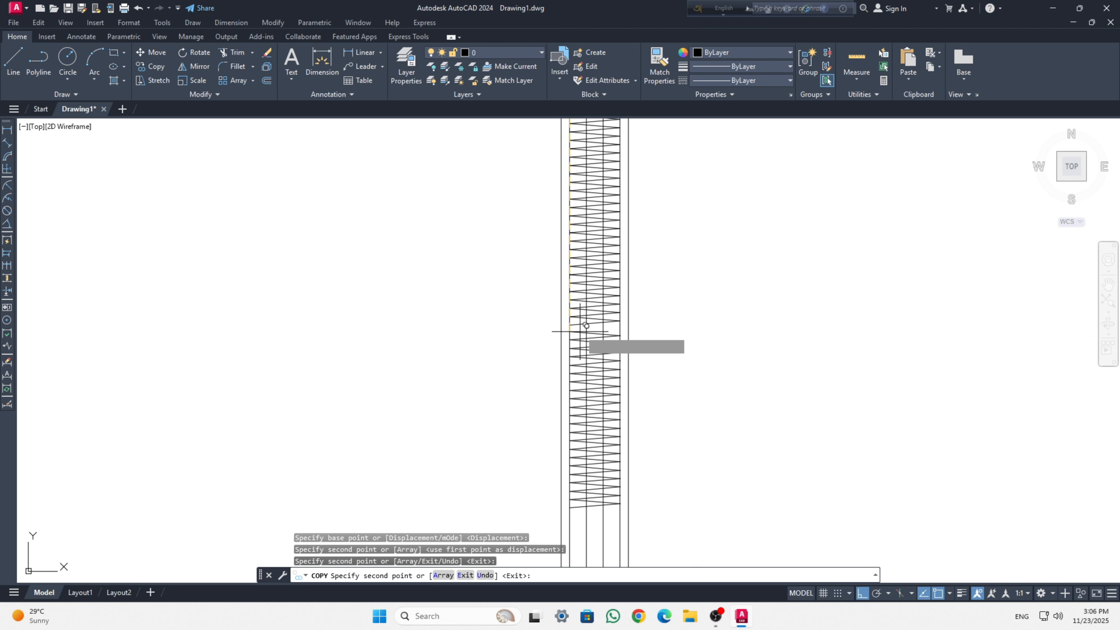
{"action": "scroll", "coordinate": [575, 320], "scroll_direction": "up", "scroll_amount": 3}
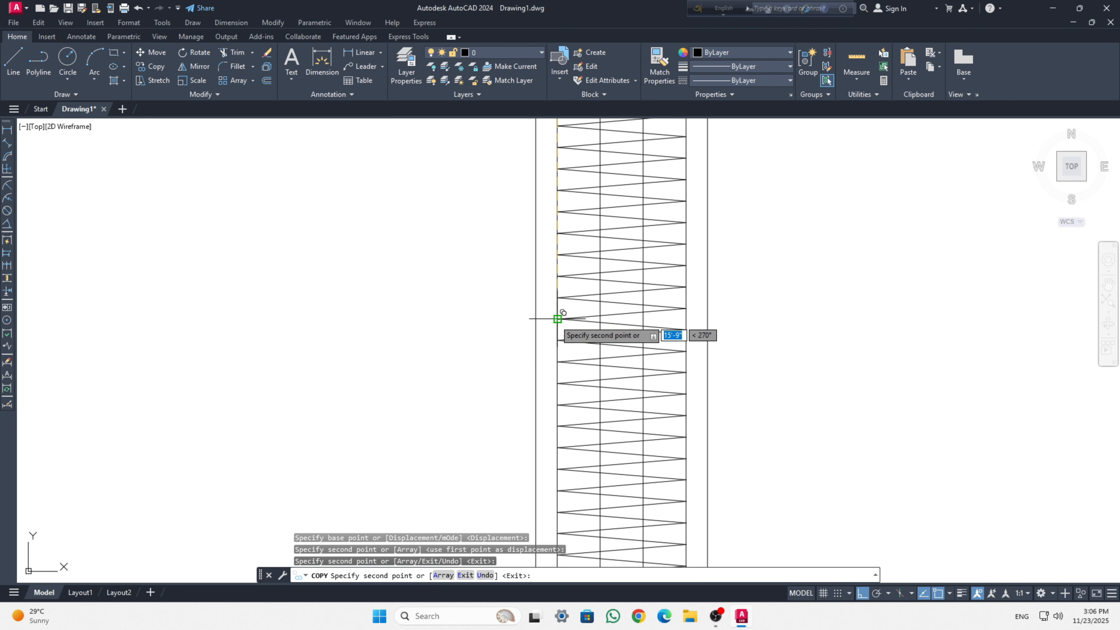
{"action": "left_click", "coordinate": [568, 318]}
{"action": "scroll", "coordinate": [596, 378], "scroll_direction": "down", "scroll_amount": 3}
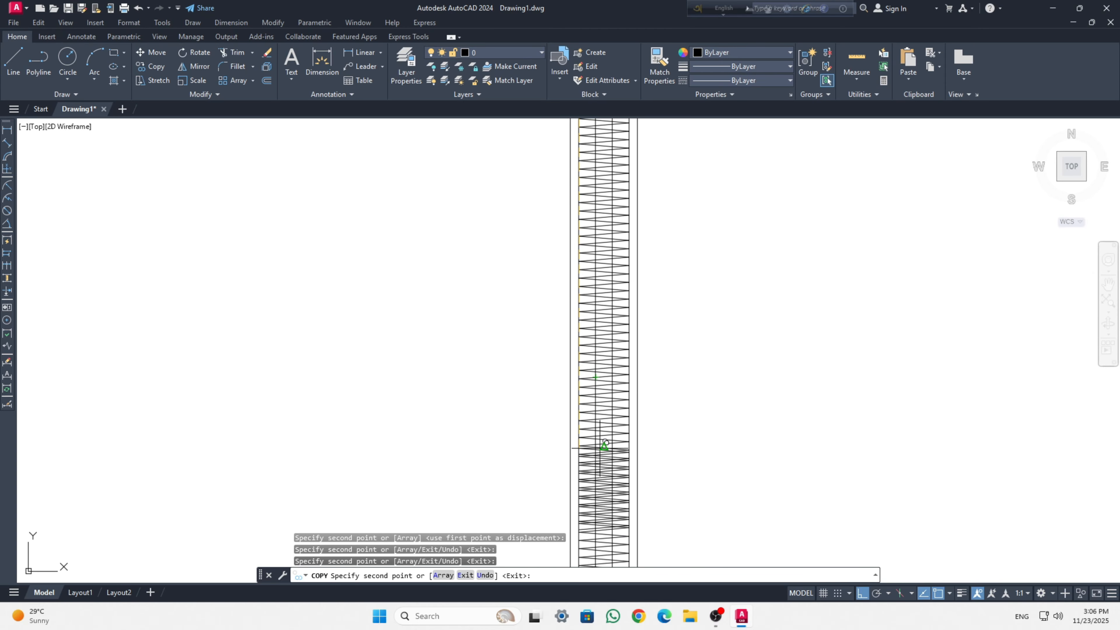
{"action": "middle_click_drag", "start_coordinate": [601, 450], "coordinate": [583, 210]}
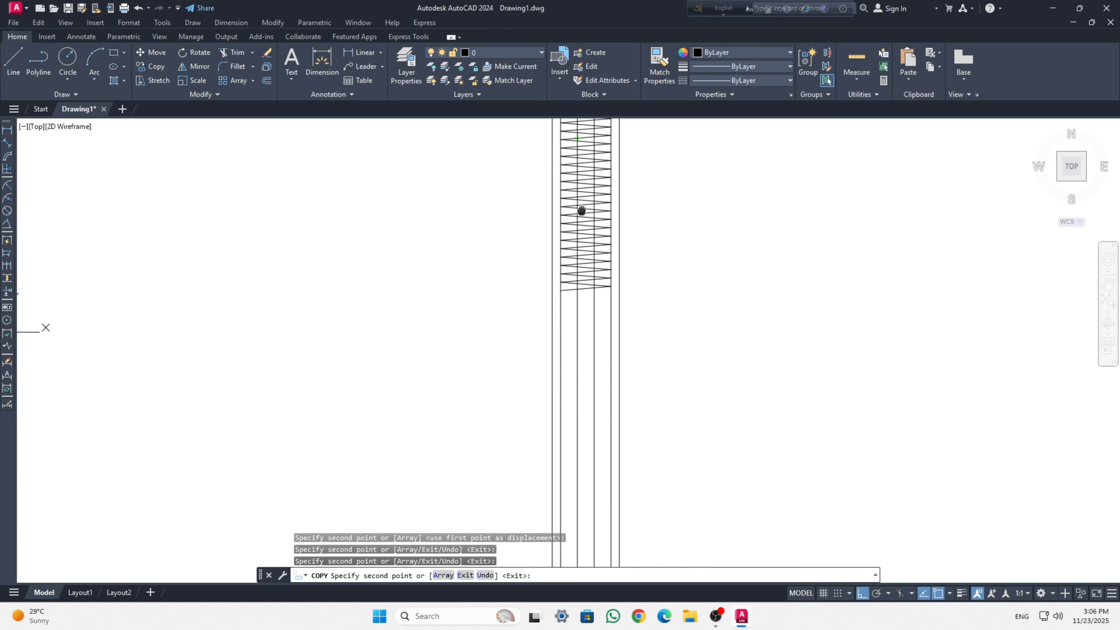
{"action": "left_click", "coordinate": [567, 282]}
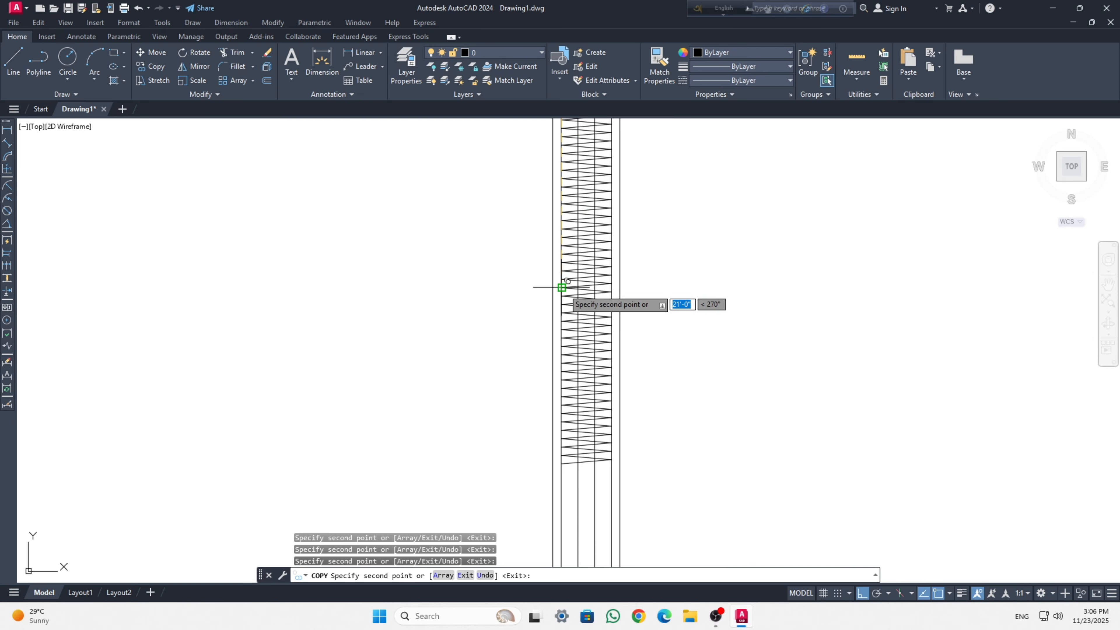
{"action": "scroll", "coordinate": [582, 424], "scroll_direction": "down", "scroll_amount": 2}
{"action": "scroll", "coordinate": [576, 431], "scroll_direction": "down", "scroll_amount": 1}
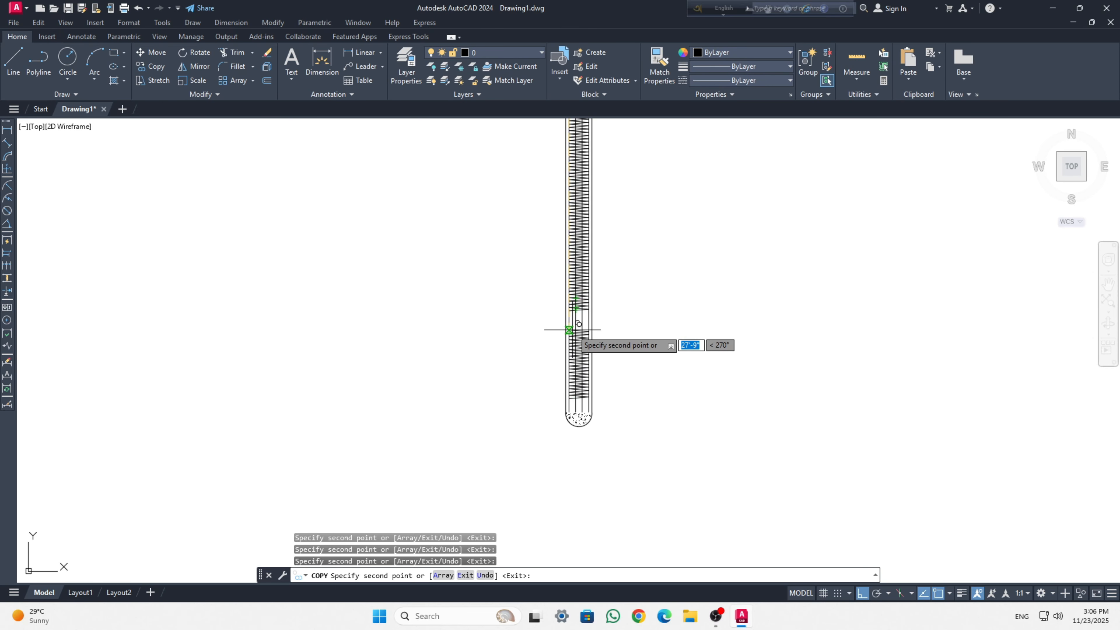
{"action": "scroll", "coordinate": [571, 322], "scroll_direction": "up", "scroll_amount": 2}
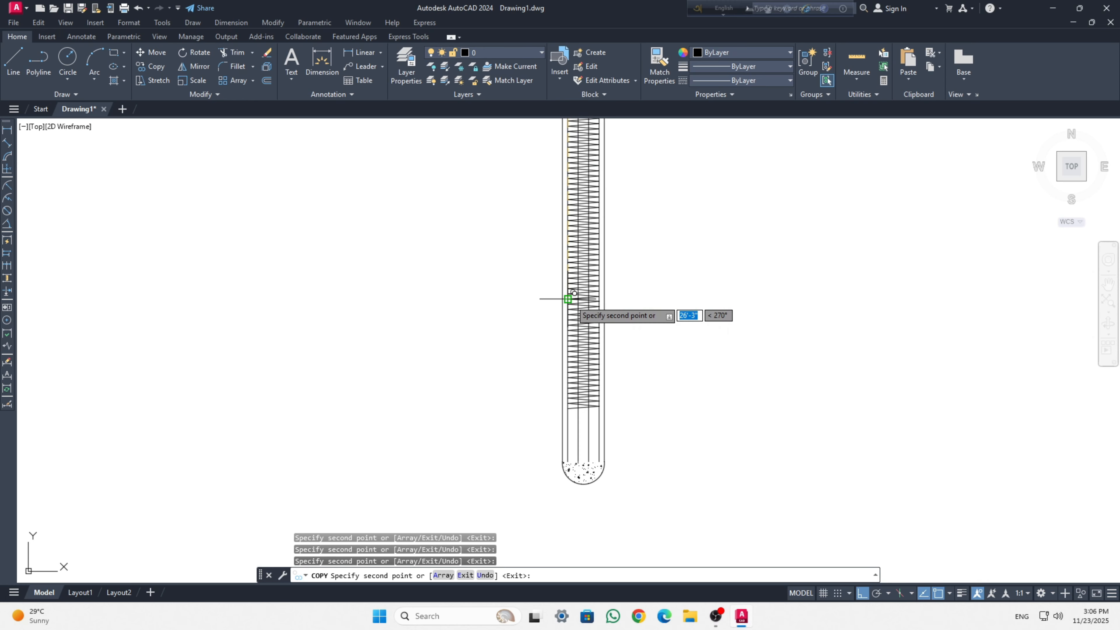
{"action": "scroll", "coordinate": [569, 297], "scroll_direction": "up", "scroll_amount": 4}
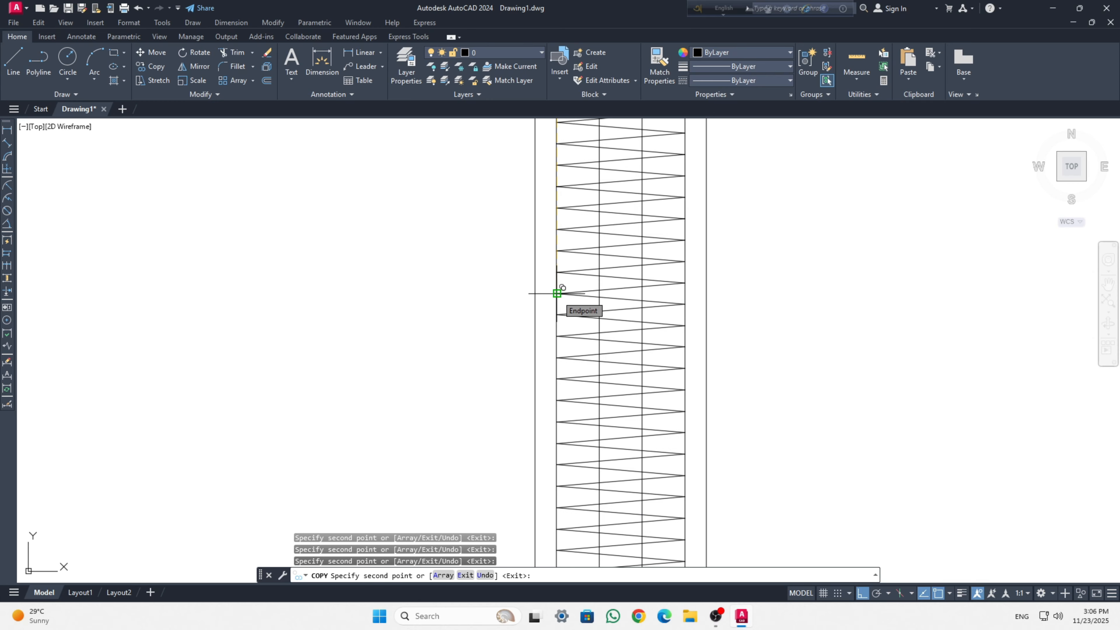
{"action": "scroll", "coordinate": [593, 331], "scroll_direction": "down", "scroll_amount": 4}
{"action": "scroll", "coordinate": [594, 332], "scroll_direction": "down", "scroll_amount": 2}
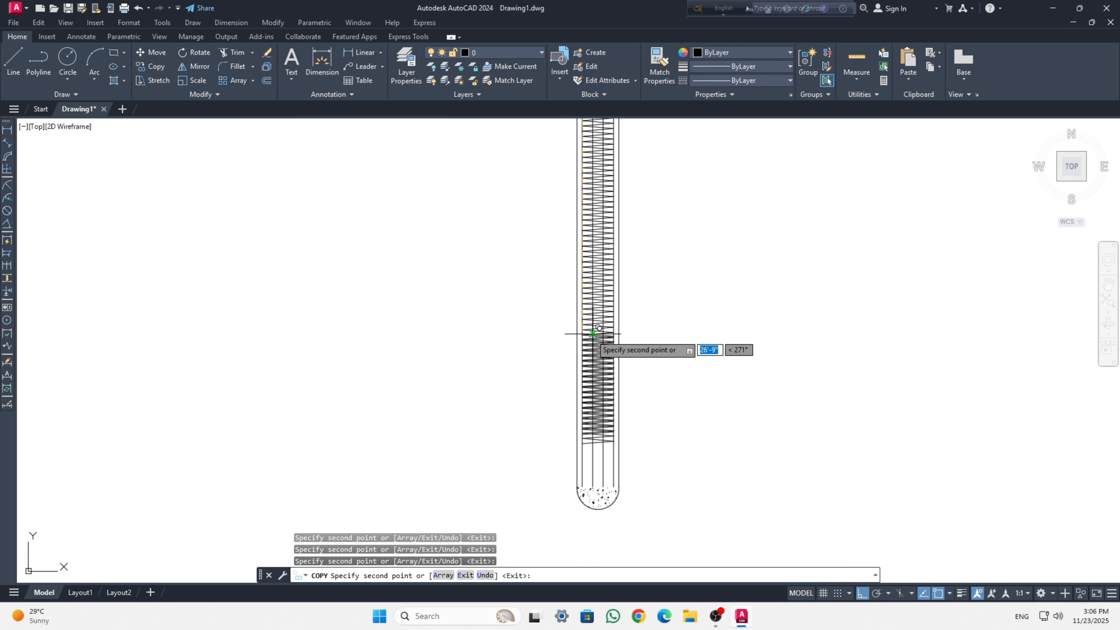
{"action": "key", "text": "Escape"}
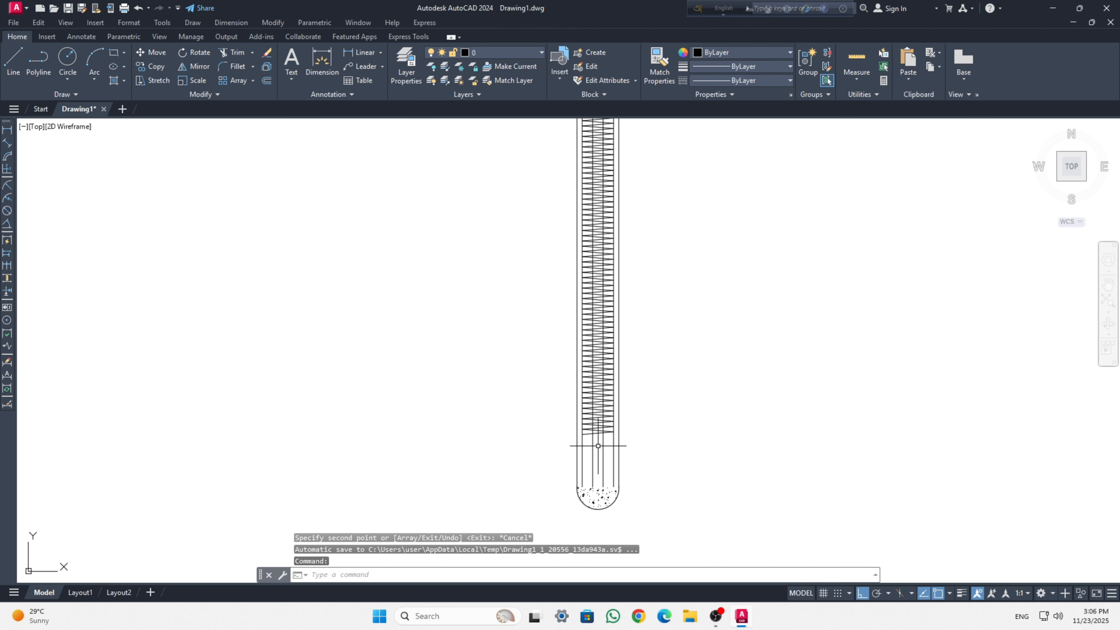
Copy the six lowest V-shaped polylines downward from their upper left endpoint to the zigzag's lower left end.
{"action": "scroll", "coordinate": [620, 443], "scroll_direction": "up", "scroll_amount": 1}
{"action": "left_click", "coordinate": [598, 434]}
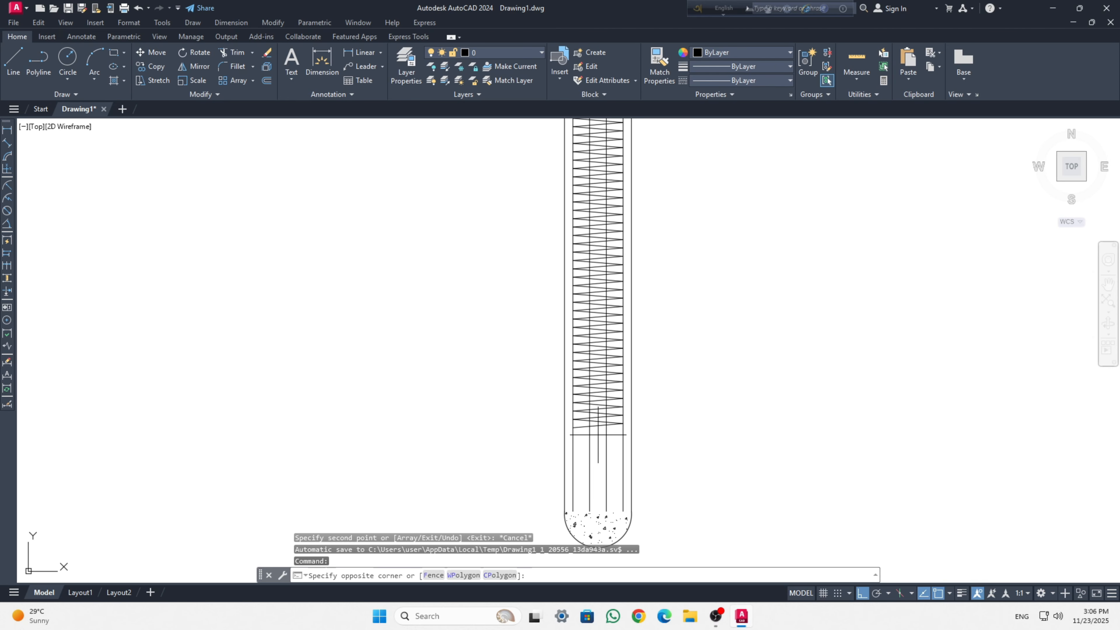
{"action": "left_click", "coordinate": [595, 380]}
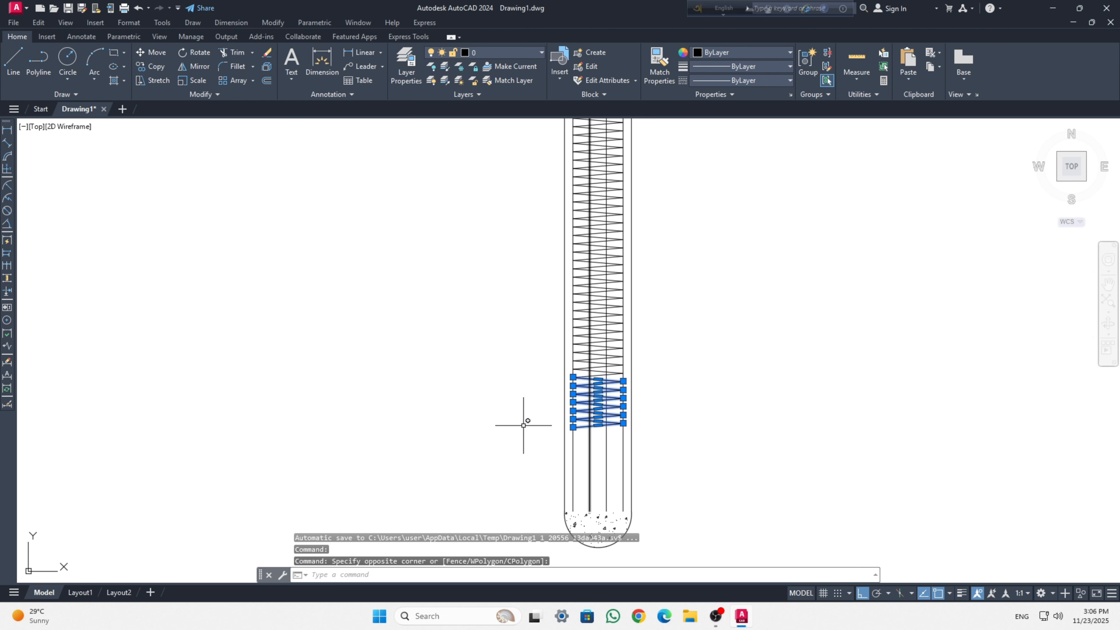
{"action": "type", "text": "co"}
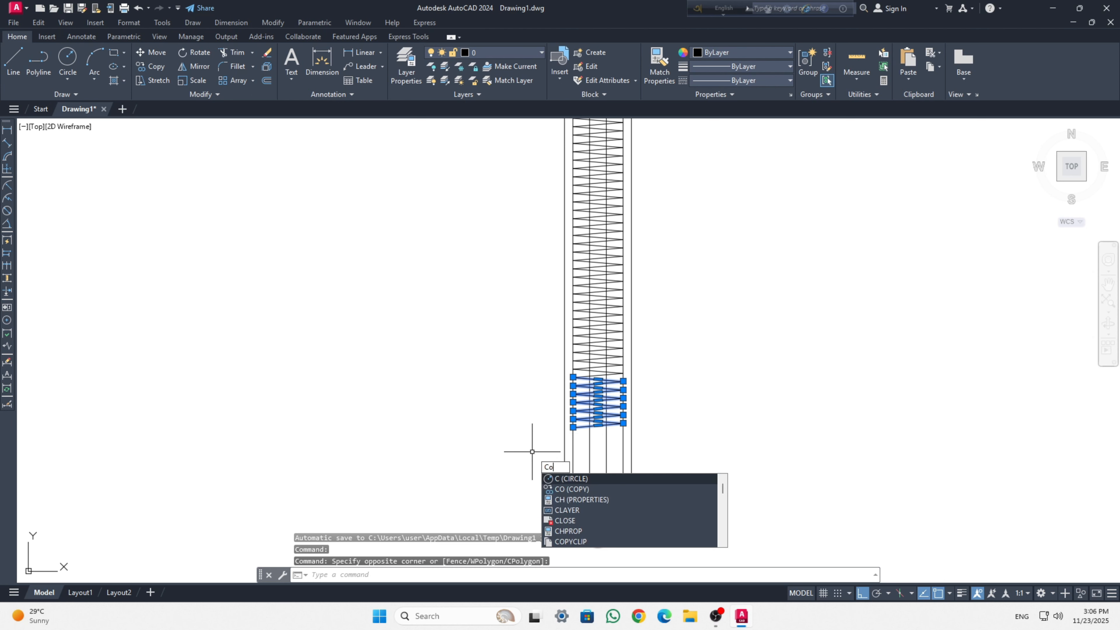
{"action": "key", "text": "Return"}
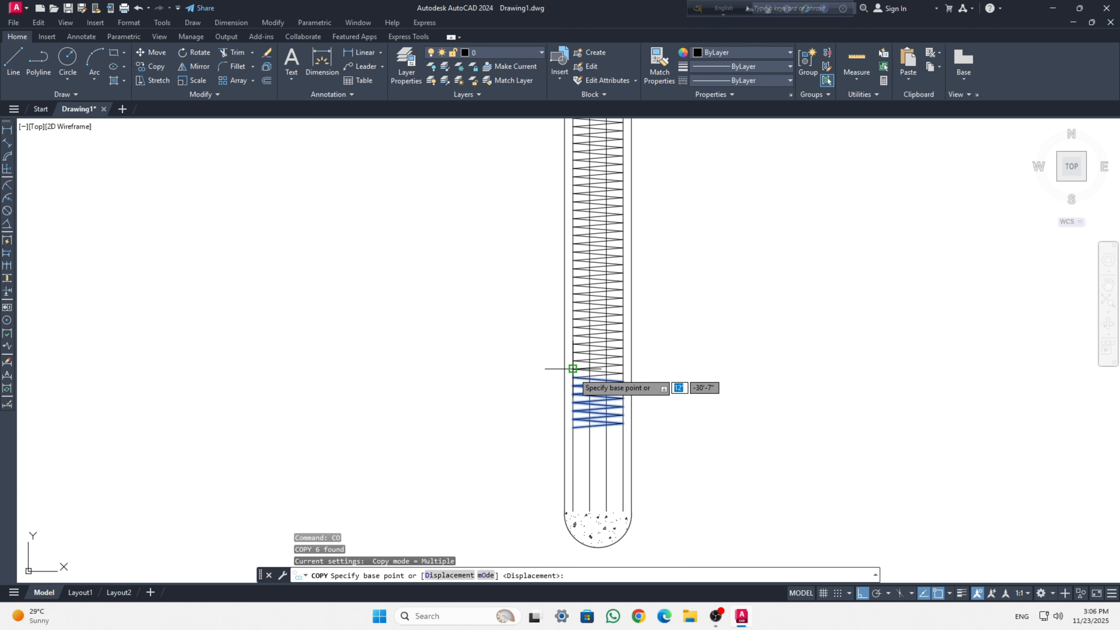
{"action": "left_click", "coordinate": [573, 377]}
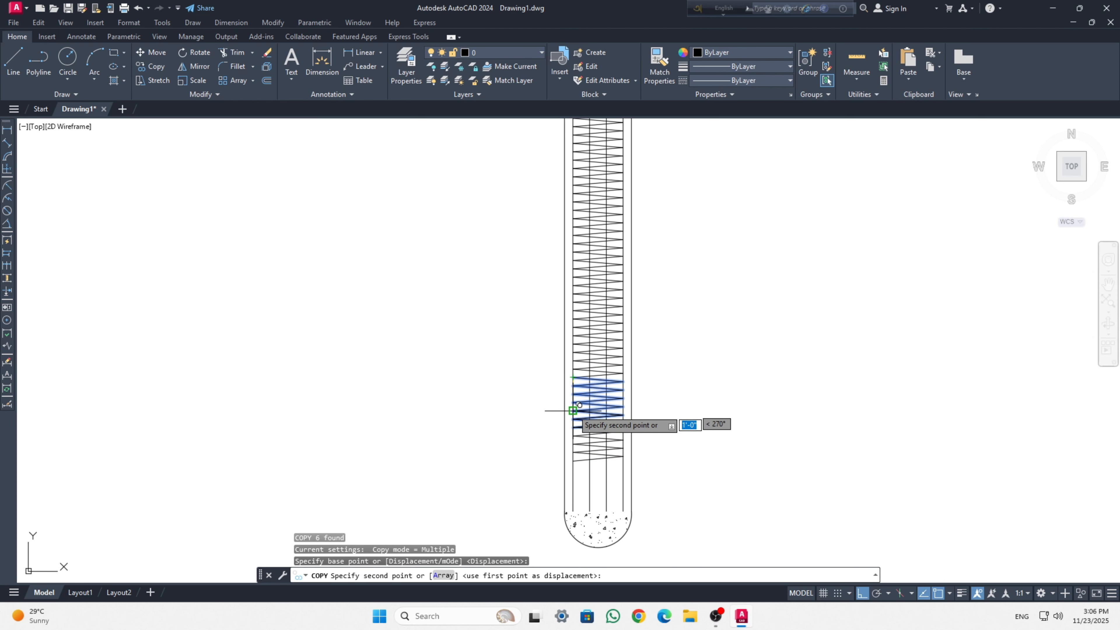
{"action": "left_click", "coordinate": [573, 427]}
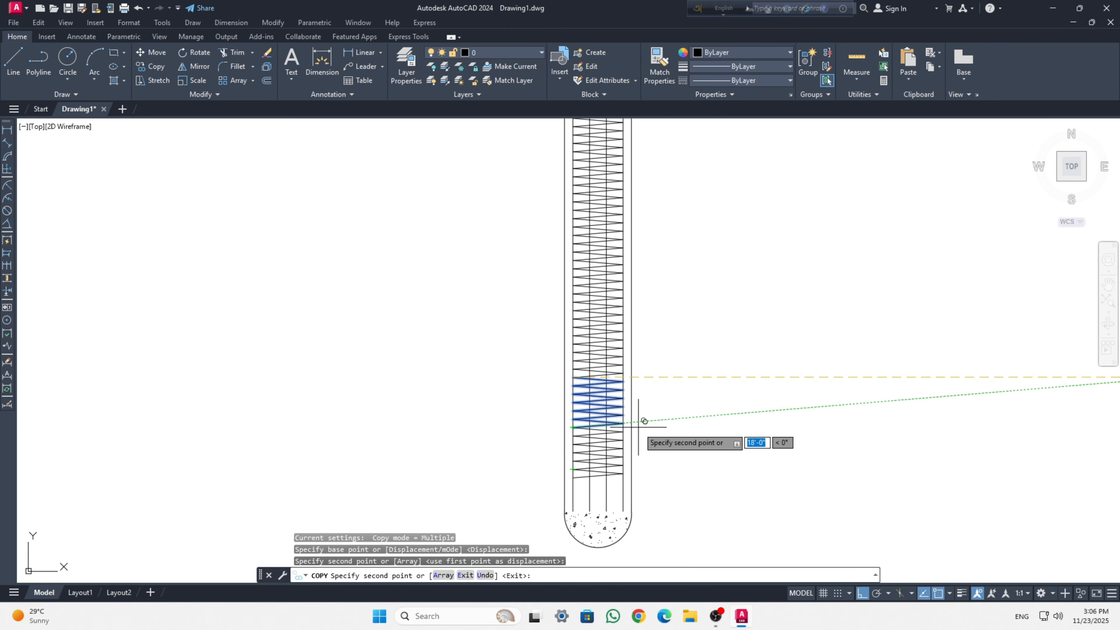
{"action": "key", "text": "Escape"}
Copy the three lowest V-shaped polylines downward from their upper left endpoint to the zigzag's lower left end.
{"action": "left_click", "coordinate": [617, 464]}
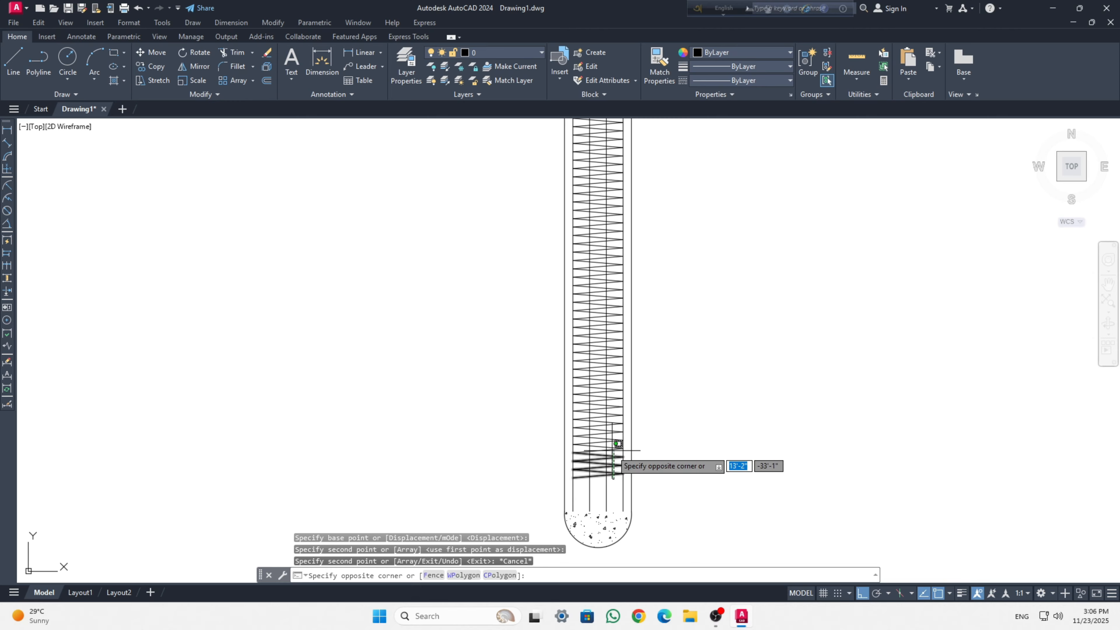
{"action": "left_click", "coordinate": [591, 474]}
{"action": "type", "text": "co"}
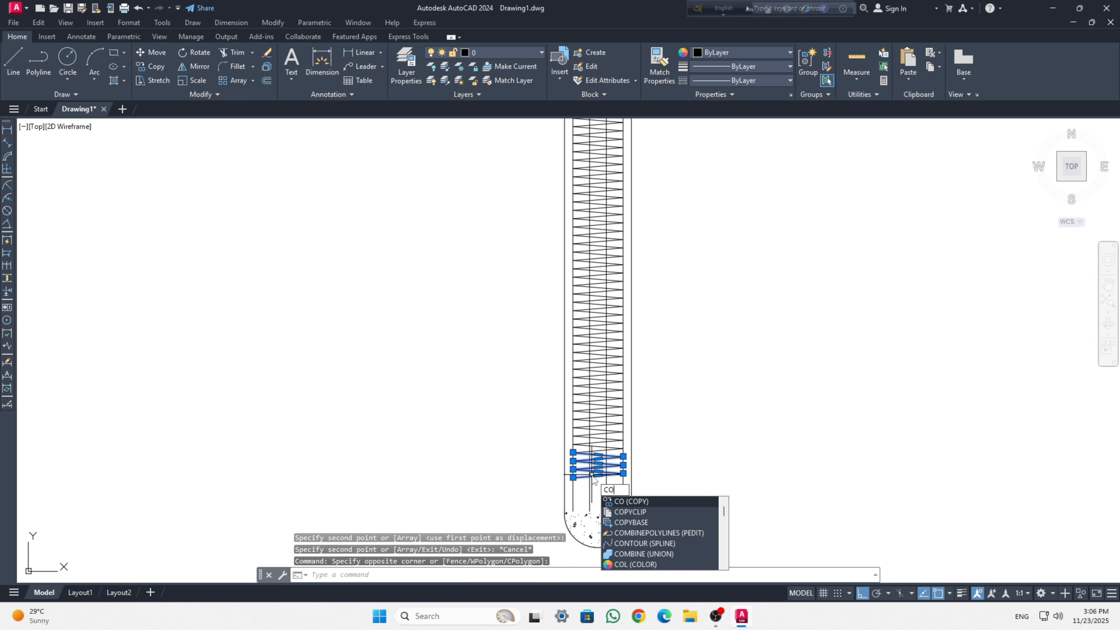
{"action": "key", "text": "Return"}
{"action": "left_click", "coordinate": [573, 452]}
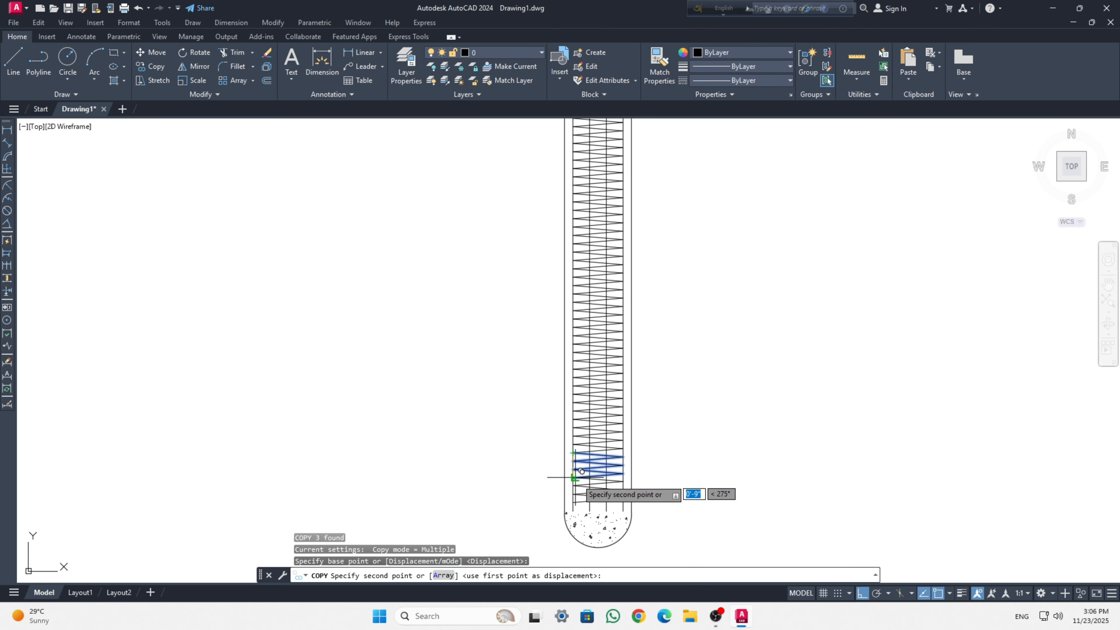
{"action": "scroll", "coordinate": [573, 480], "scroll_direction": "up", "scroll_amount": 5}
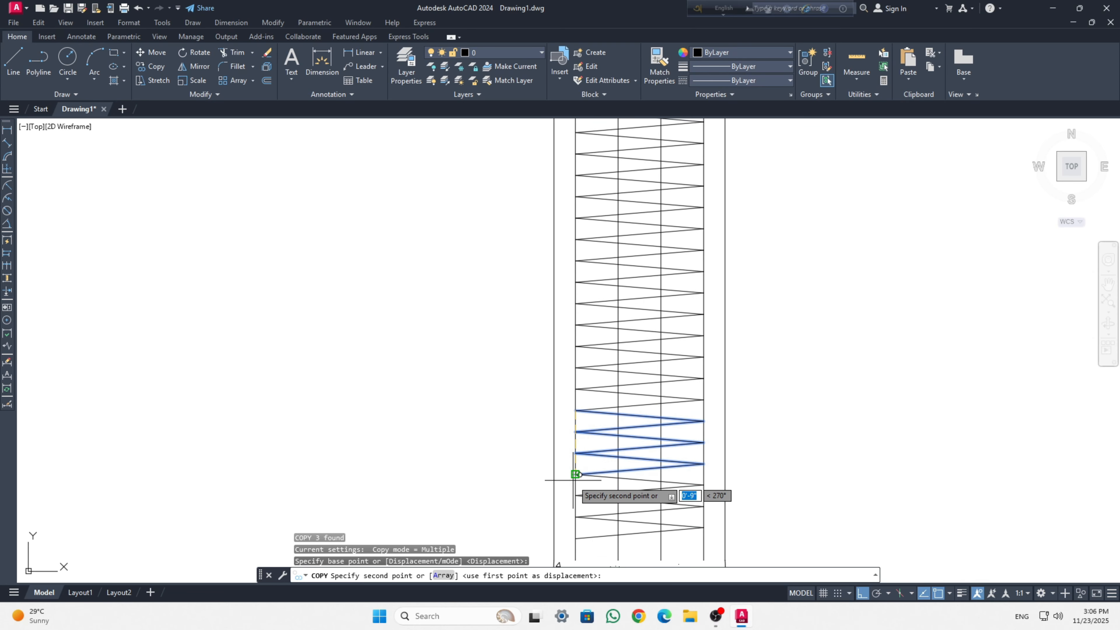
{"action": "left_click", "coordinate": [577, 471]}
{"action": "scroll", "coordinate": [578, 471], "scroll_direction": "down", "scroll_amount": 3}
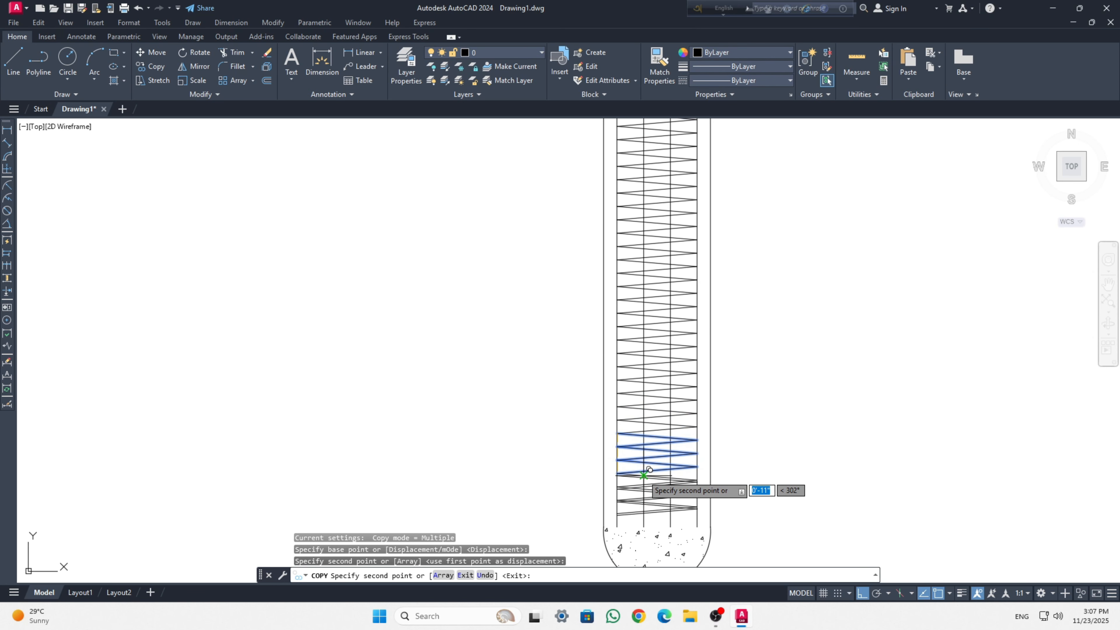
{"action": "key", "text": "Escape"}
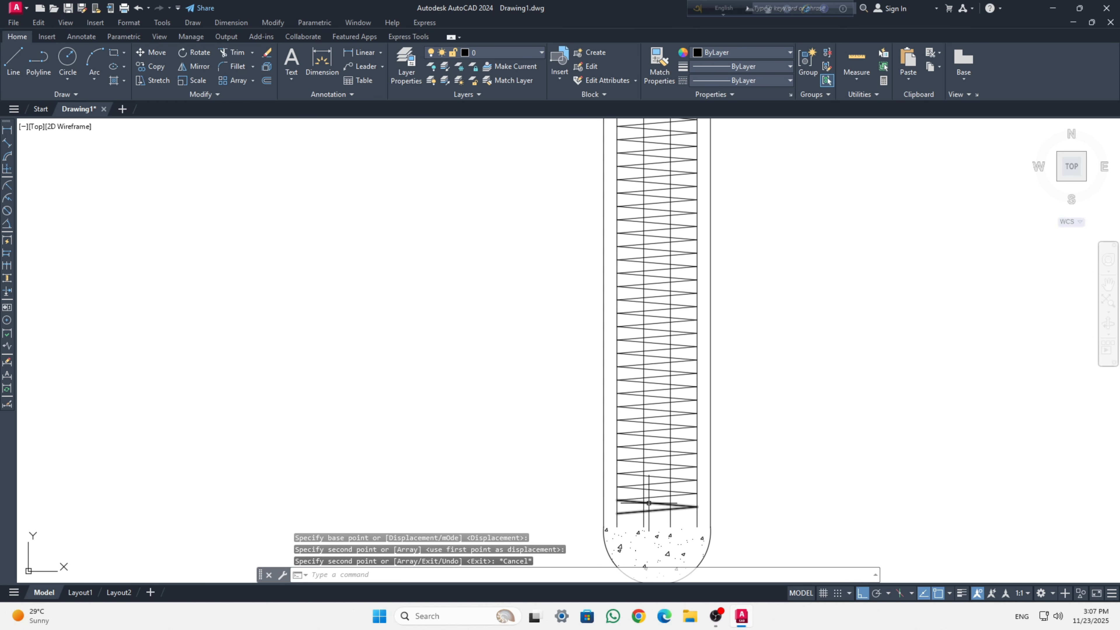
Stretch the lowest V-shaped polyline's lower left vertex down to the bottom end of the left inner vertical at the hatched base.
{"action": "left_click", "coordinate": [649, 502]}
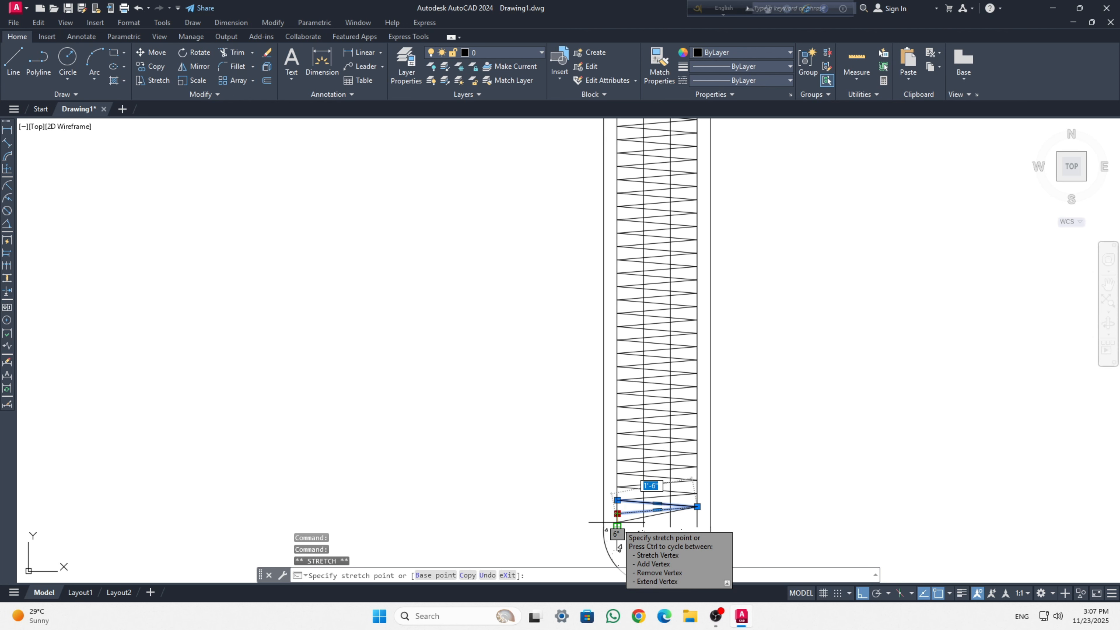
{"action": "left_click", "coordinate": [618, 513]}
{"action": "key", "text": "Escape"}
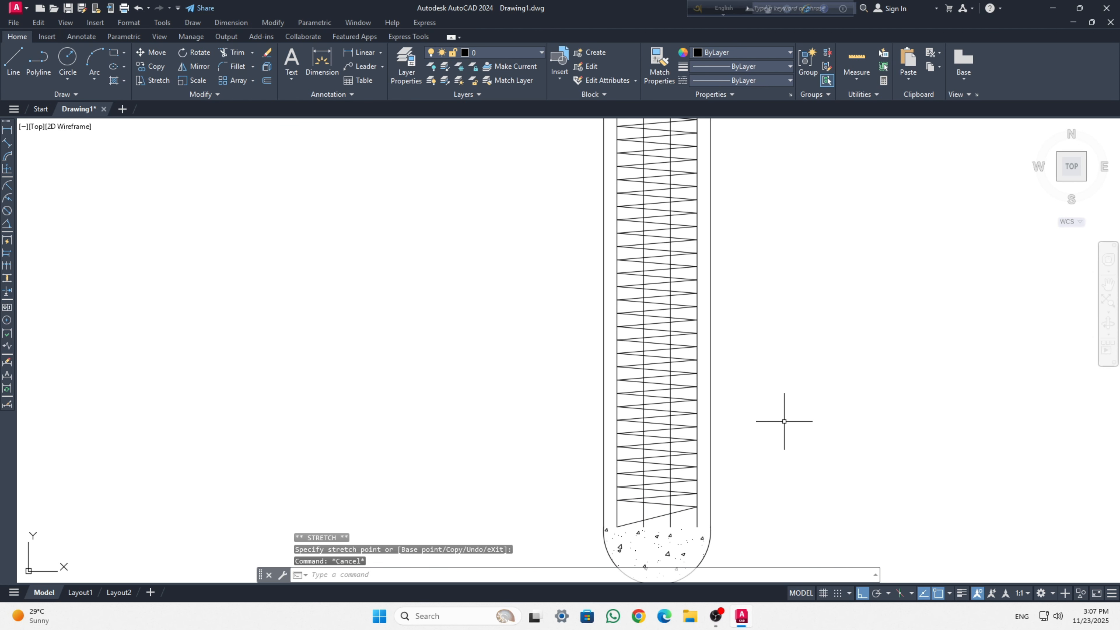
{"action": "scroll", "coordinate": [784, 421], "scroll_direction": "down", "scroll_amount": 3}
{"action": "mouse_move", "coordinate": [803, 322]}
{"action": "middle_mouse_down"}
{"action": "mouse_move", "coordinate": [645, 400]}
{"action": "mouse_move", "coordinate": [650, 332]}
{"action": "mouse_move", "coordinate": [632, 333]}
{"action": "middle_mouse_up"}
{"action": "scroll", "coordinate": [650, 301], "scroll_direction": "down", "scroll_amount": 2}
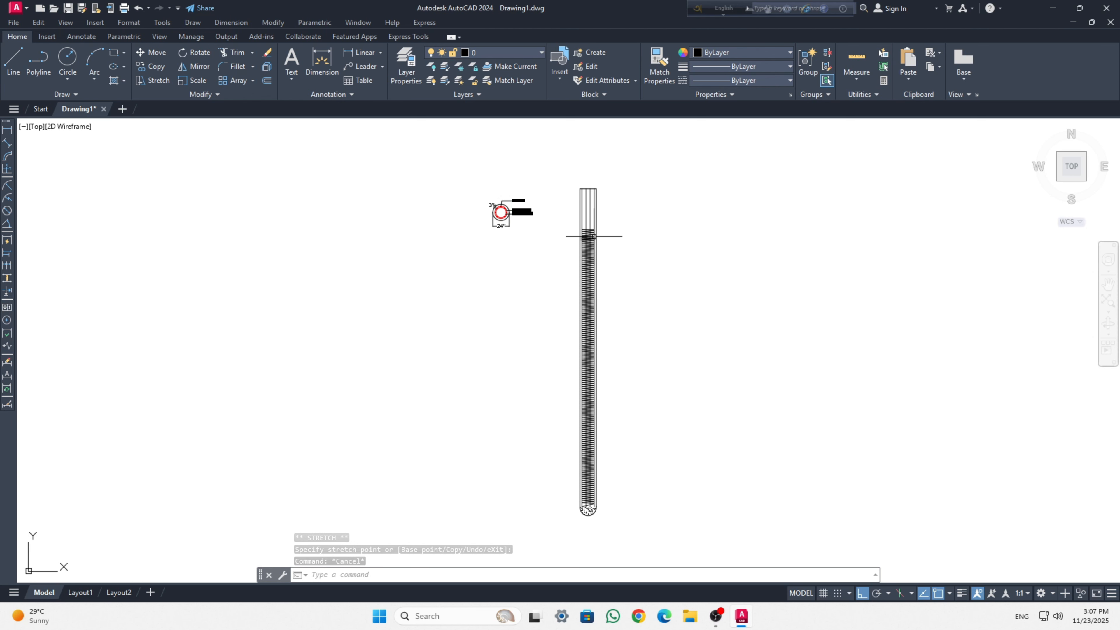
{"action": "scroll", "coordinate": [585, 233], "scroll_direction": "up", "scroll_amount": 4}
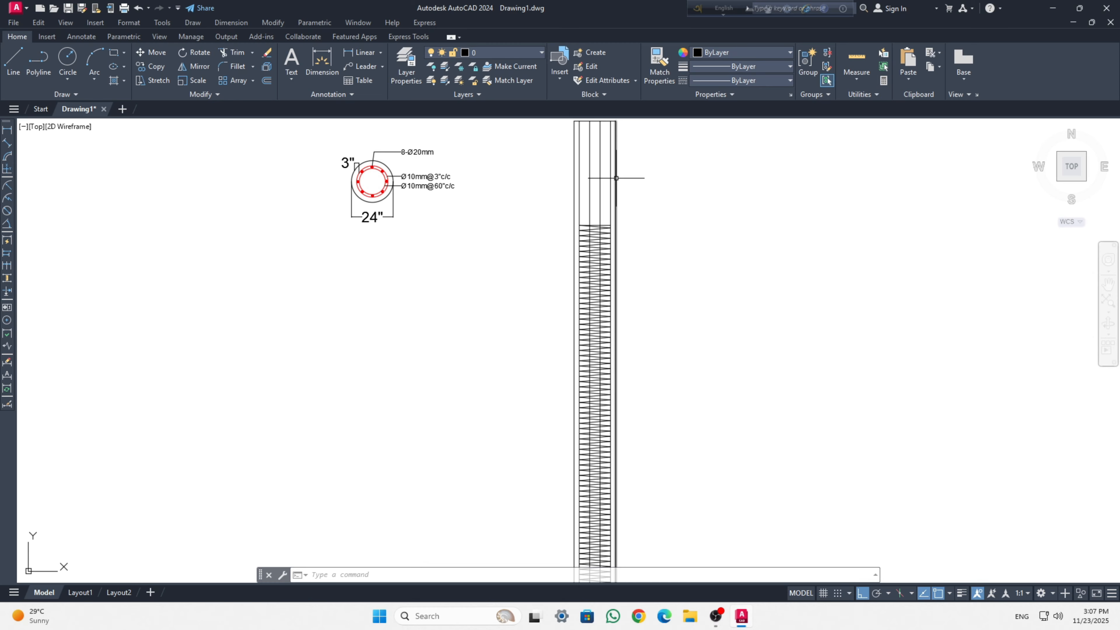
Extend the horizontal line at the zigzag's upper end to the outer verticals on both sides.
{"action": "key", "text": "Escape"}
{"action": "key", "text": "Escape"}
{"action": "key", "text": "Escape"}
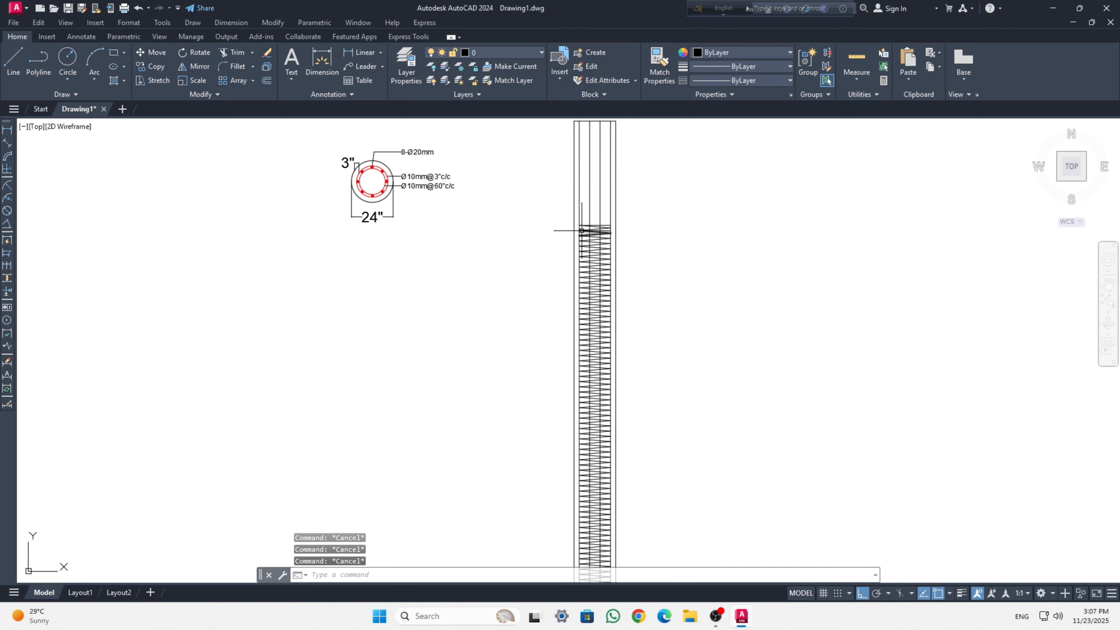
{"action": "scroll", "coordinate": [582, 230], "scroll_direction": "up", "scroll_amount": 4}
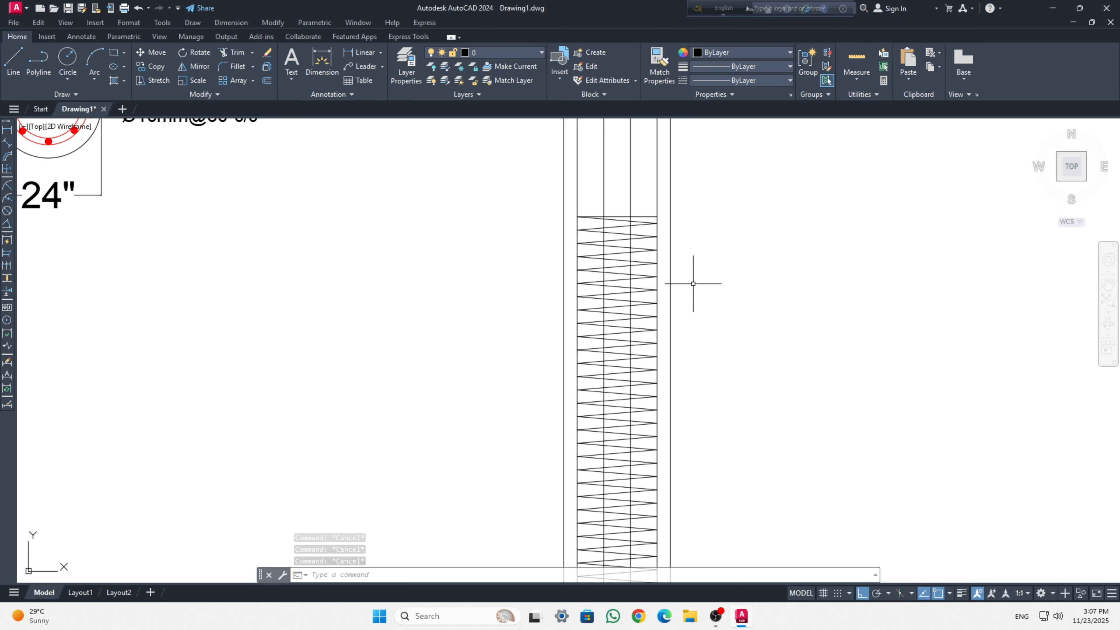
{"action": "type", "text": "ex"}
{"action": "key", "text": "Return"}
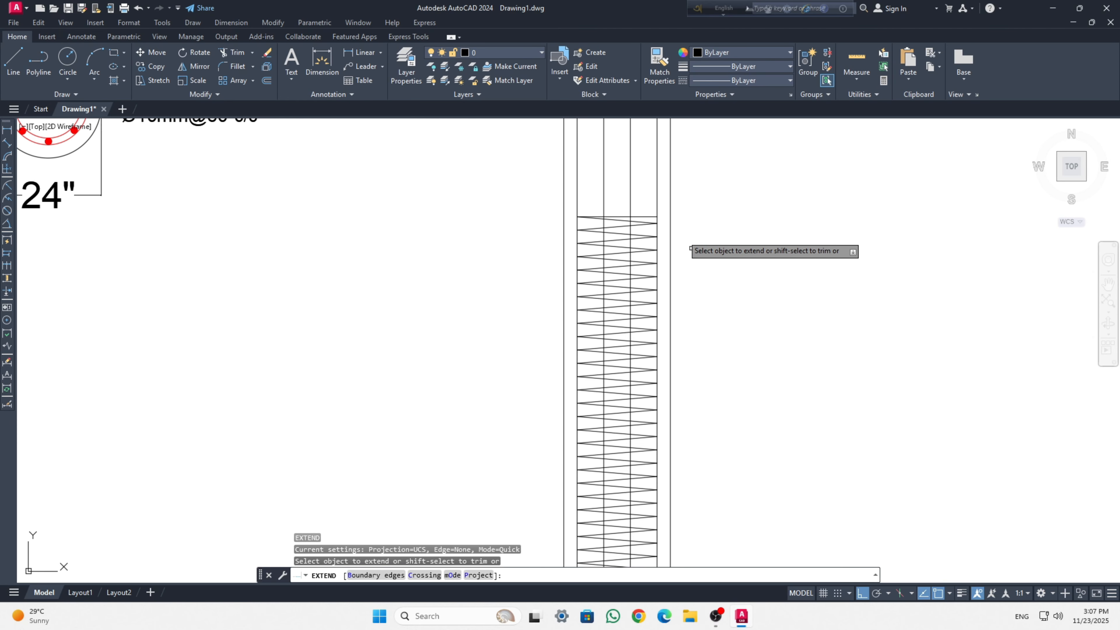
{"action": "left_click", "coordinate": [646, 217]}
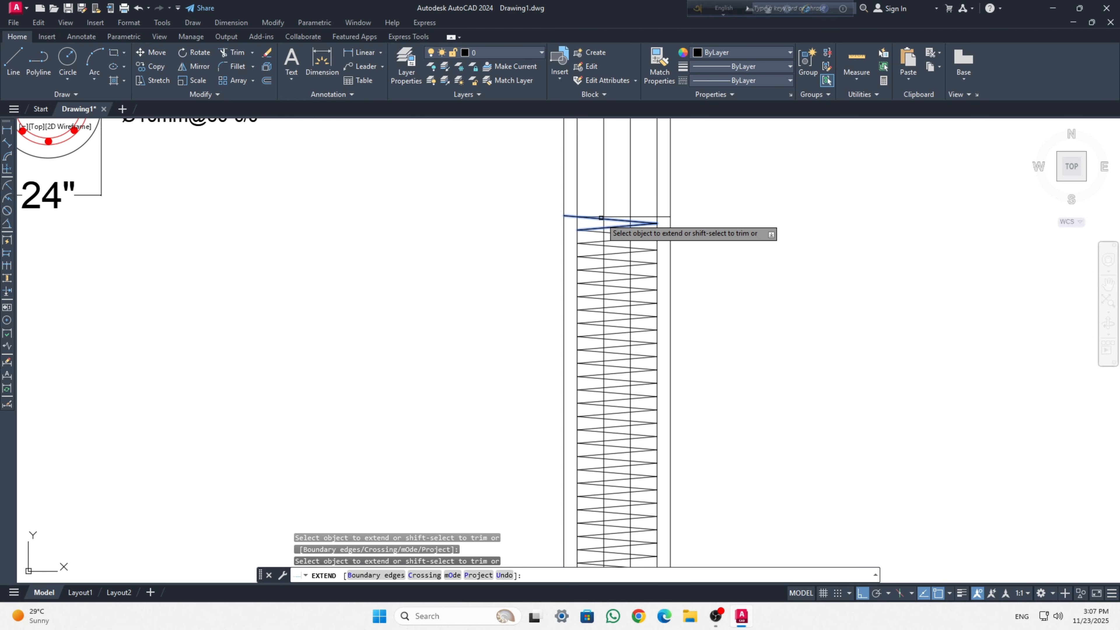
{"action": "key", "text": "Escape"}
{"action": "key", "text": "Escape"}
{"action": "scroll", "coordinate": [661, 226], "scroll_direction": "down", "scroll_amount": 4}
{"action": "middle_click_drag", "start_coordinate": [749, 266], "coordinate": [633, 312]}
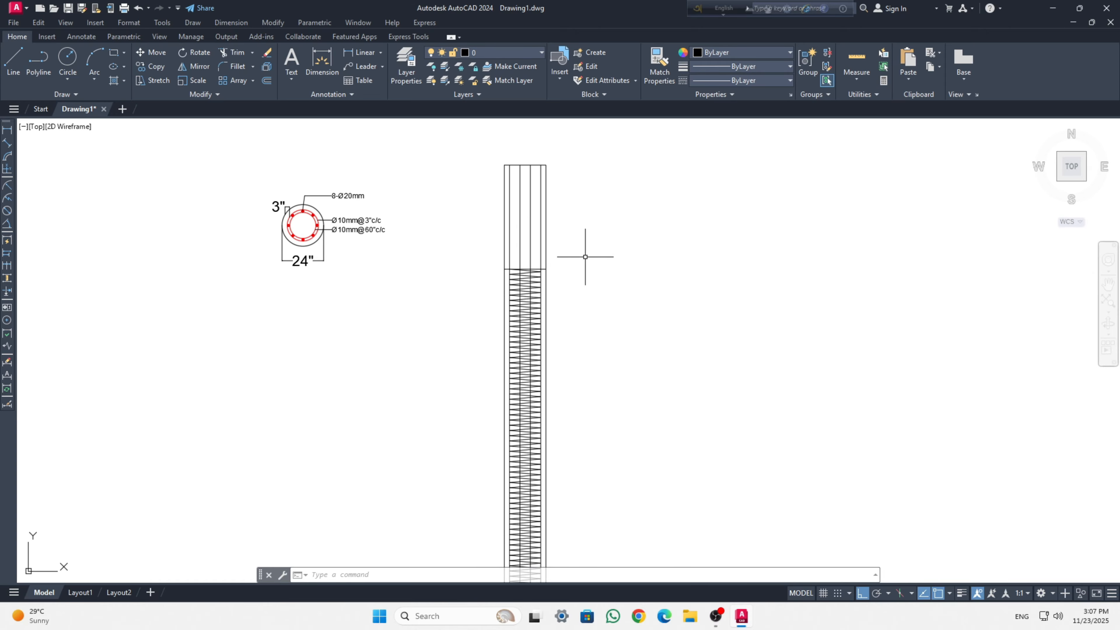
{"action": "type", "text": "E"}
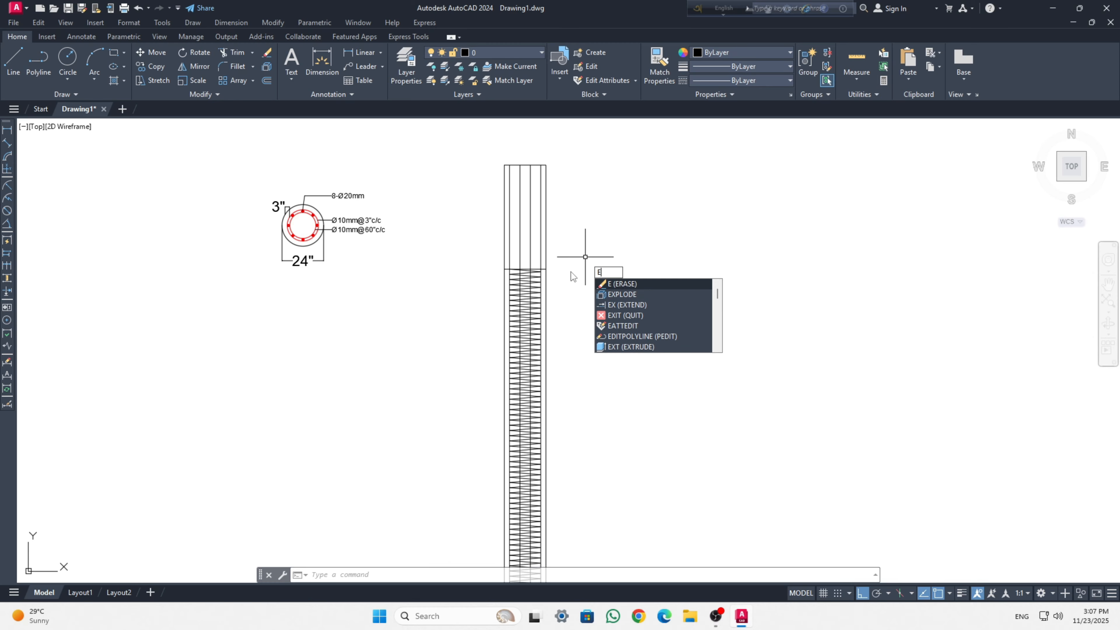
{"action": "type", "text": "X"}
{"action": "key", "text": "BackSpace"}
{"action": "key", "text": "BackSpace"}
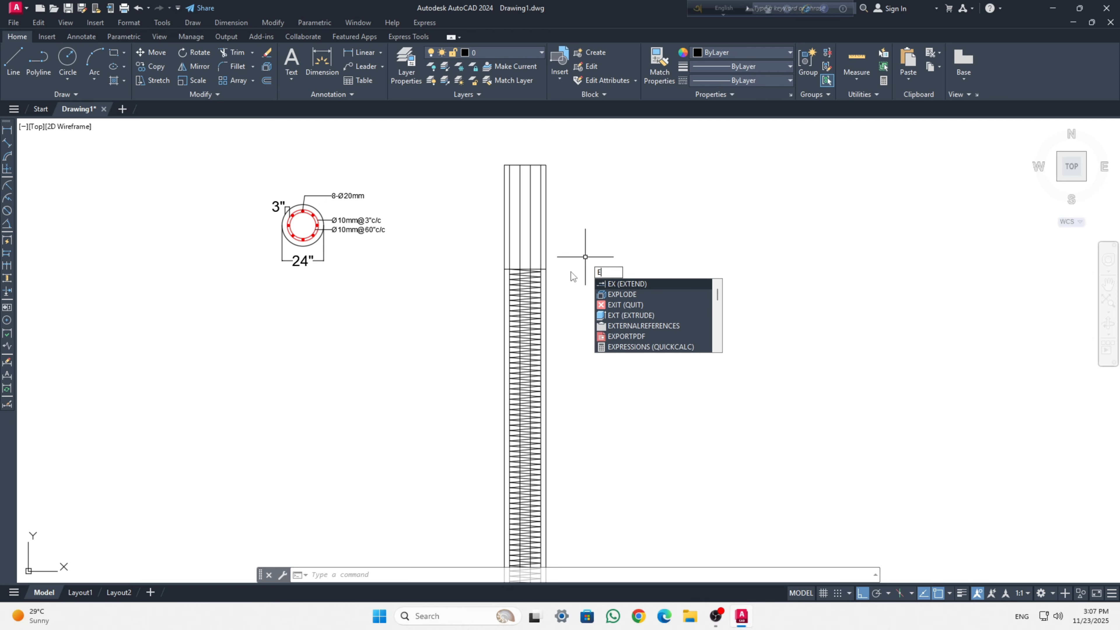
{"action": "key", "text": "Escape"}
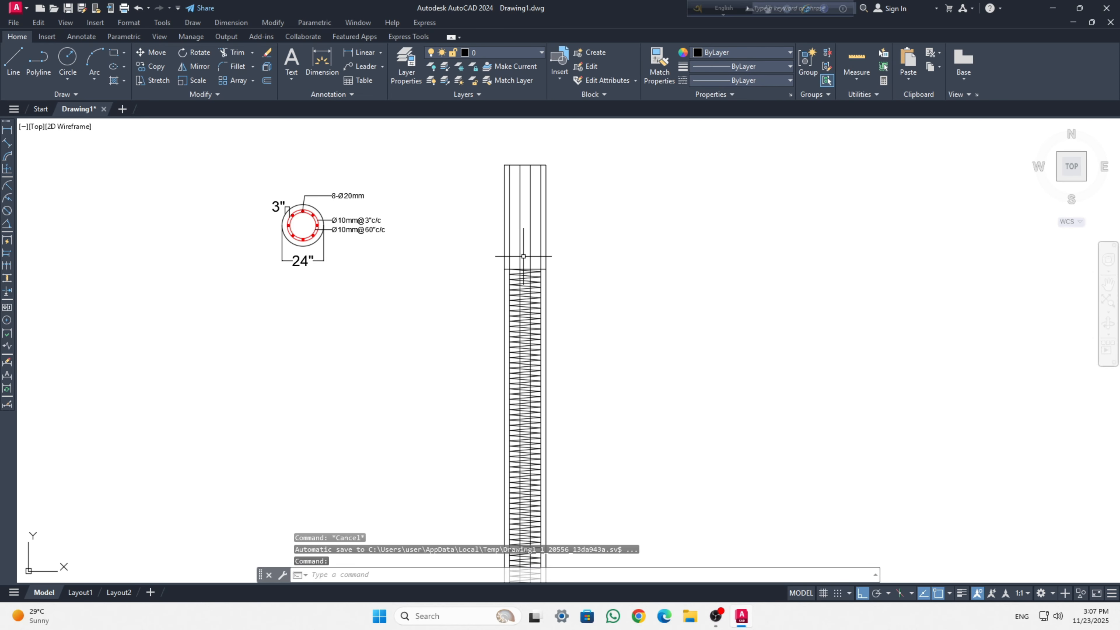
Move all the longitudinal bars and zigzag tie polylines of the shaft onto the Rebar layer.
{"action": "middle_click_drag", "start_coordinate": [524, 256], "coordinate": [534, 171]}
{"action": "scroll", "coordinate": [541, 406], "scroll_direction": "down", "scroll_amount": 2}
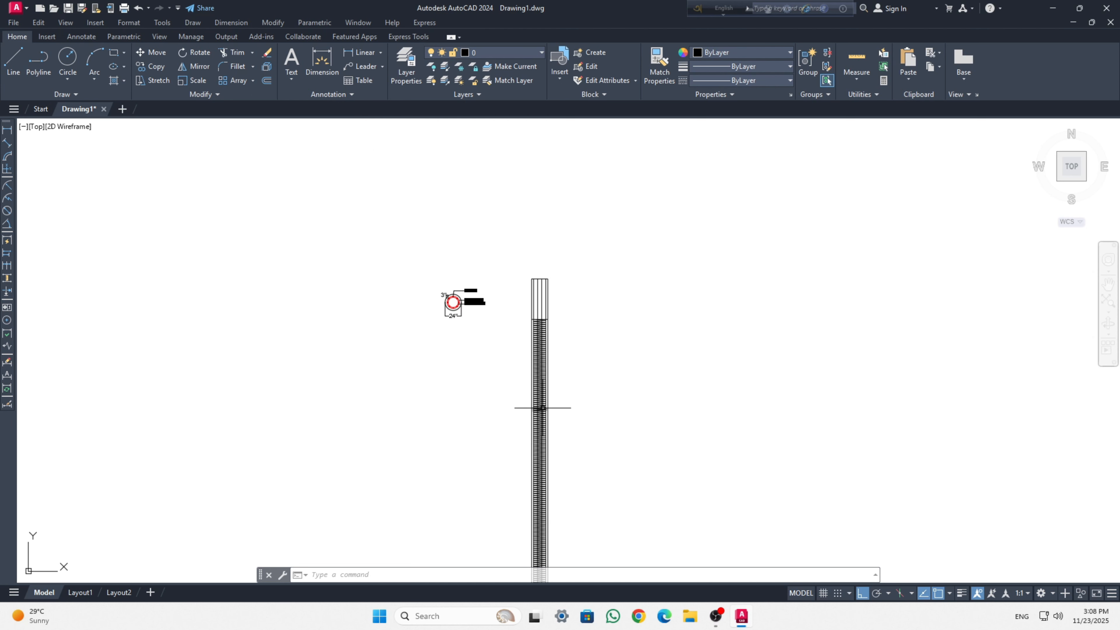
{"action": "middle_click_drag", "start_coordinate": [543, 418], "coordinate": [538, 299]}
{"action": "scroll", "coordinate": [537, 346], "scroll_direction": "up", "scroll_amount": 3}
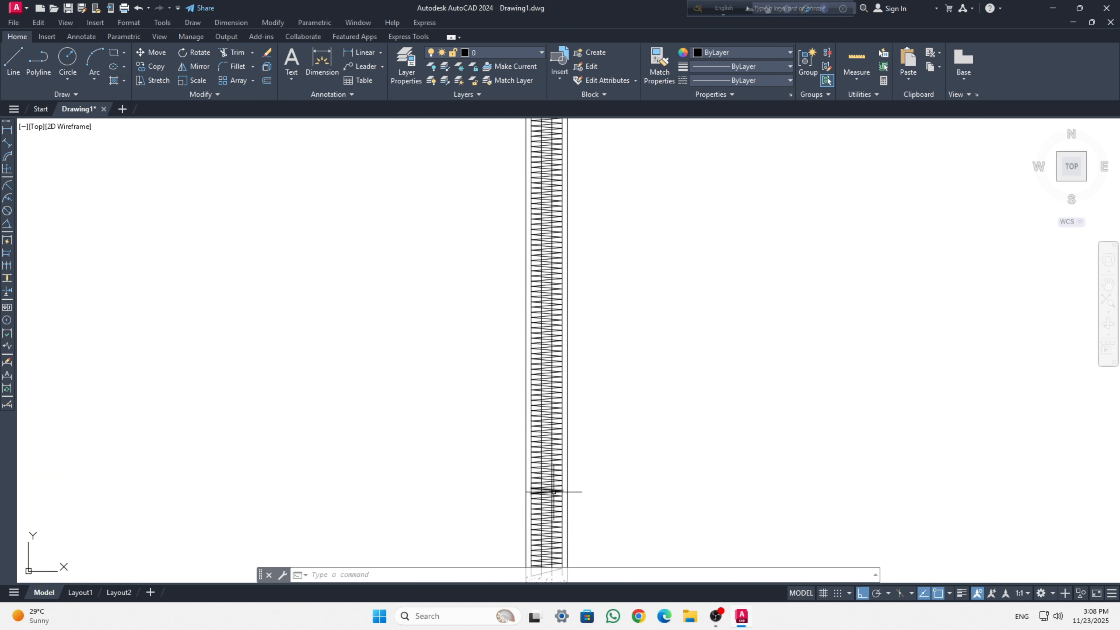
{"action": "middle_click_drag", "start_coordinate": [545, 488], "coordinate": [545, 400]}
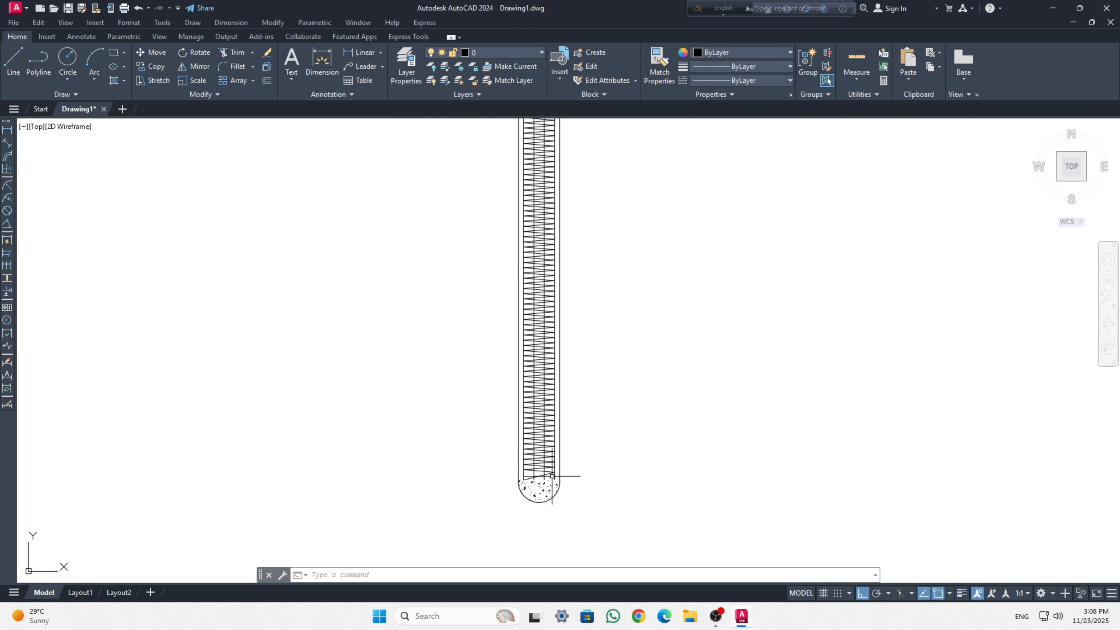
{"action": "left_click", "coordinate": [556, 477]}
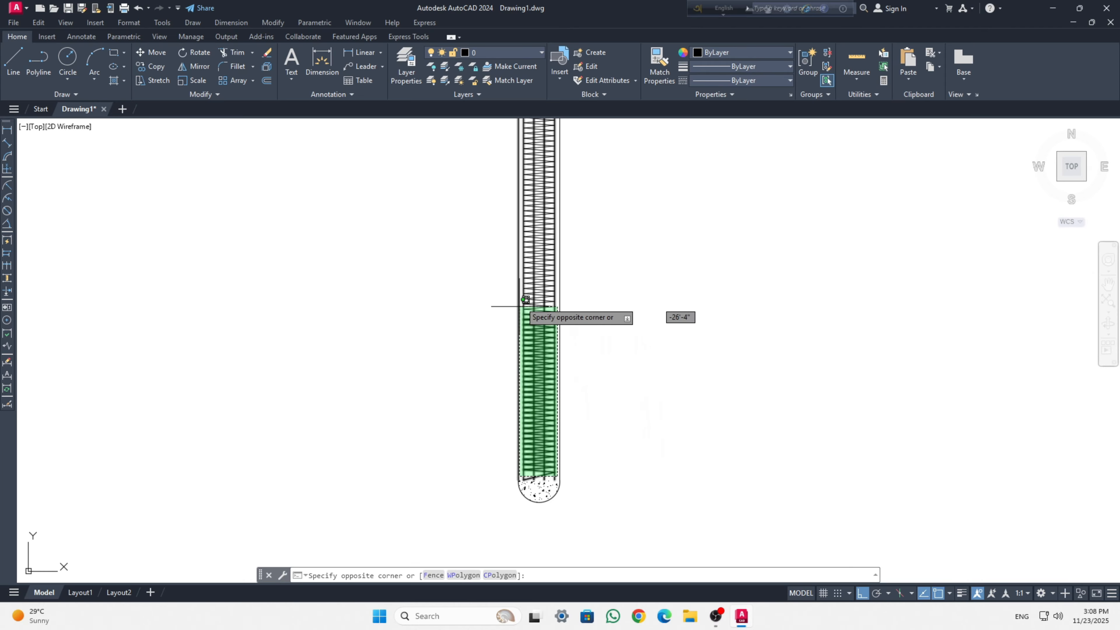
{"action": "middle_click_drag", "start_coordinate": [529, 242], "coordinate": [521, 558]}
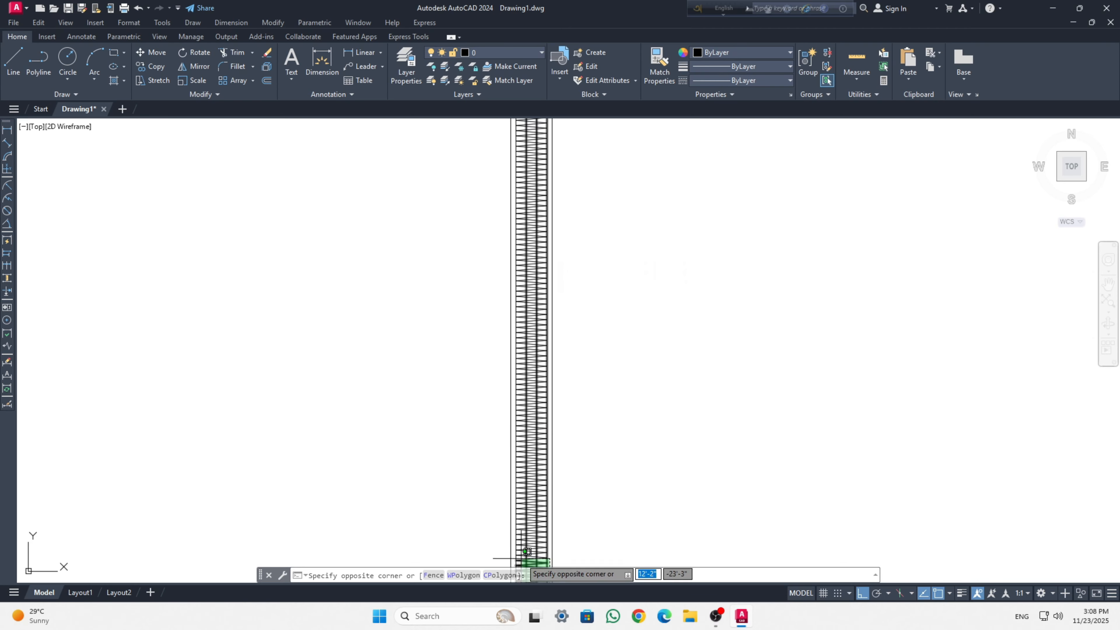
{"action": "scroll", "coordinate": [516, 347], "scroll_direction": "down", "scroll_amount": 1}
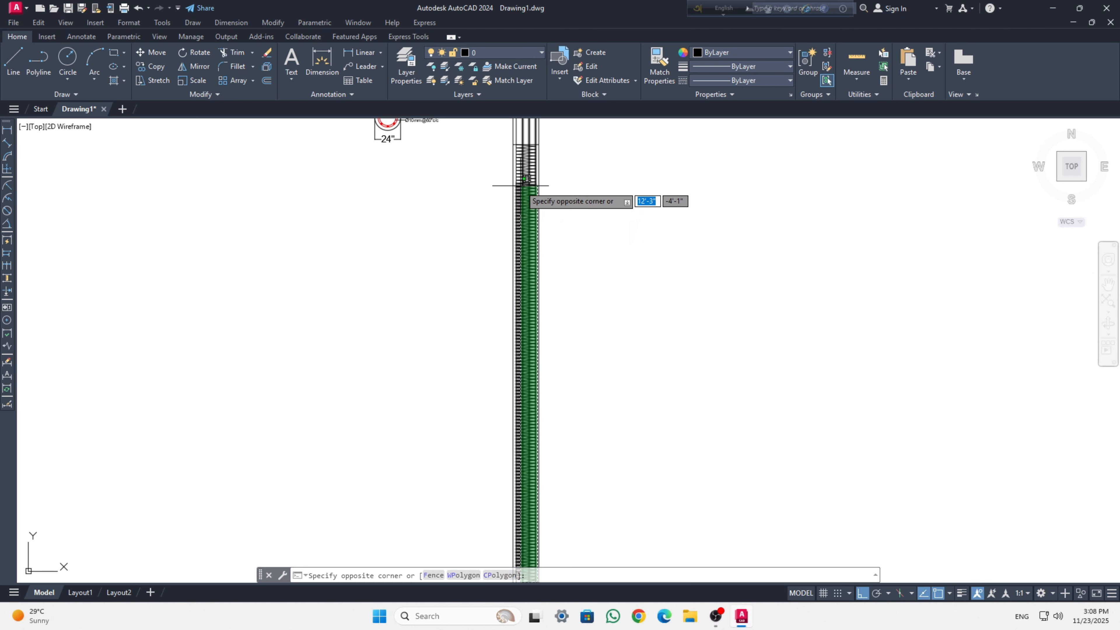
{"action": "middle_click_drag", "start_coordinate": [526, 179], "coordinate": [526, 265]}
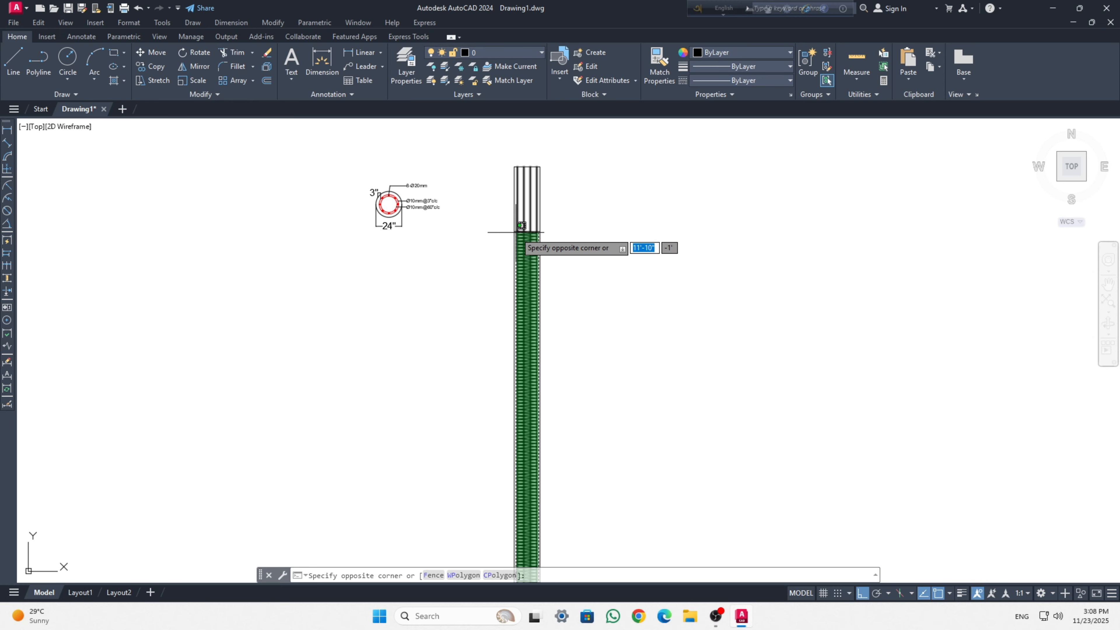
{"action": "left_click", "coordinate": [521, 227]}
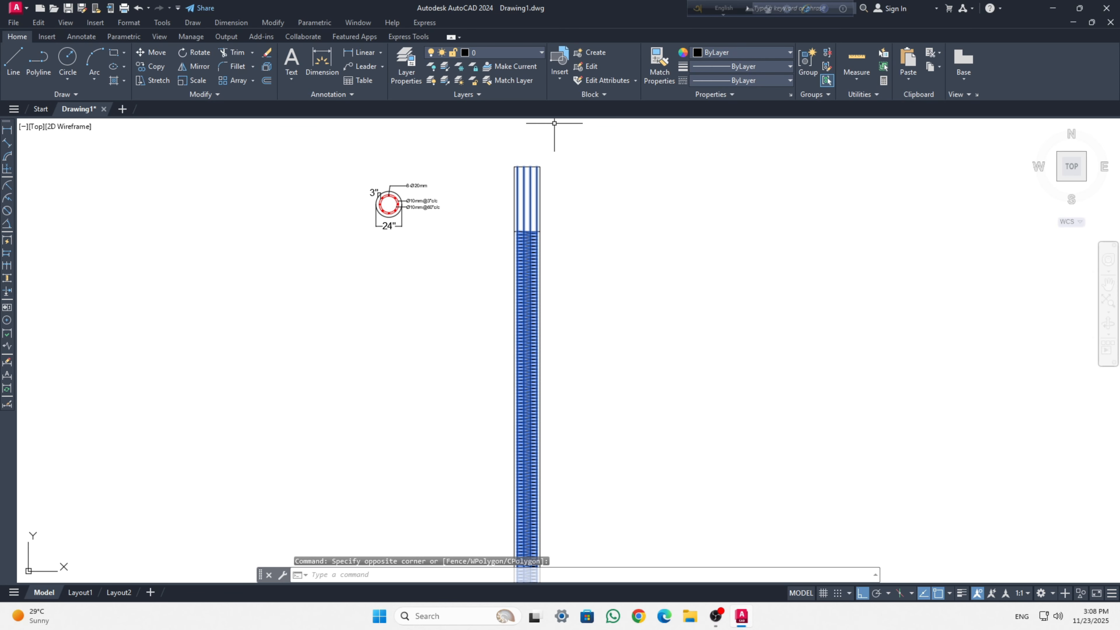
{"action": "left_click", "coordinate": [536, 52]}
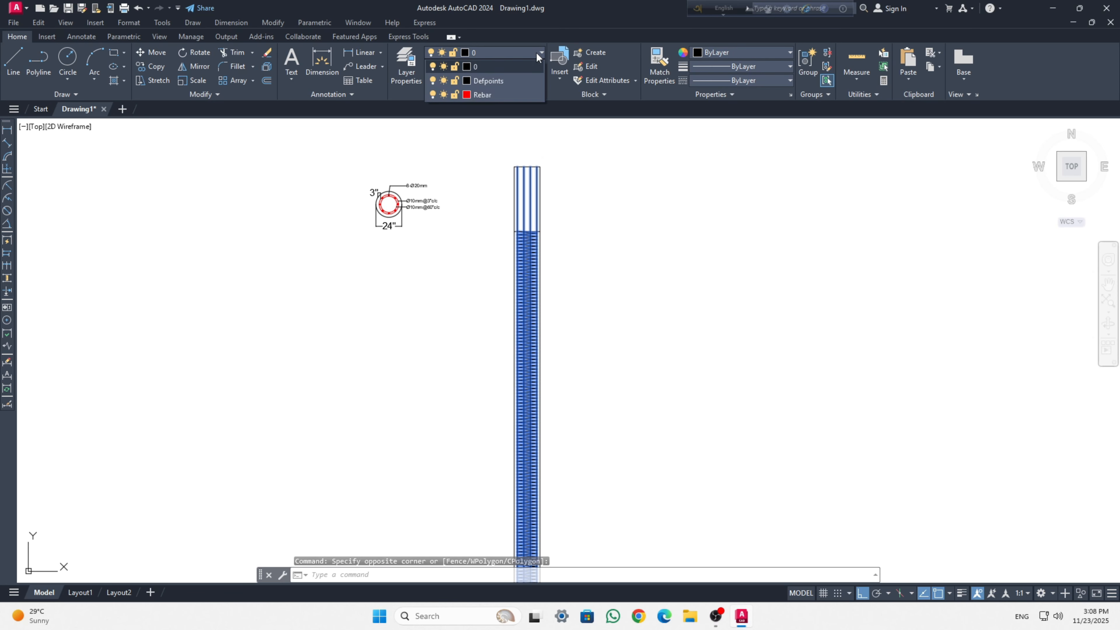
{"action": "left_click", "coordinate": [492, 95]}
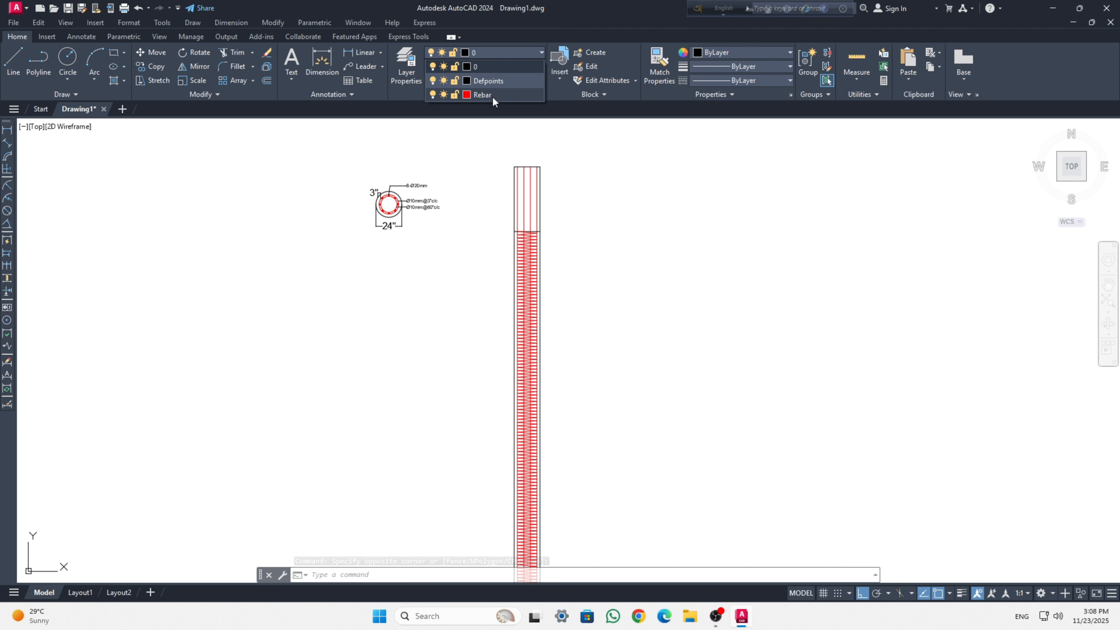
{"action": "key", "text": "Escape"}
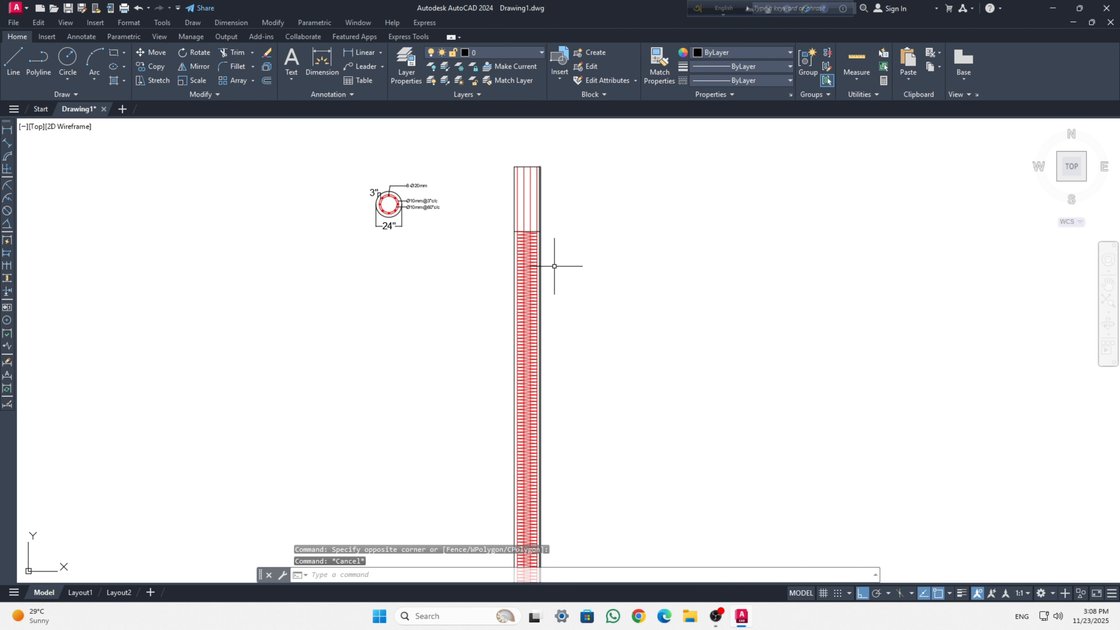
{"action": "middle_click_drag", "start_coordinate": [565, 414], "coordinate": [526, 302]}
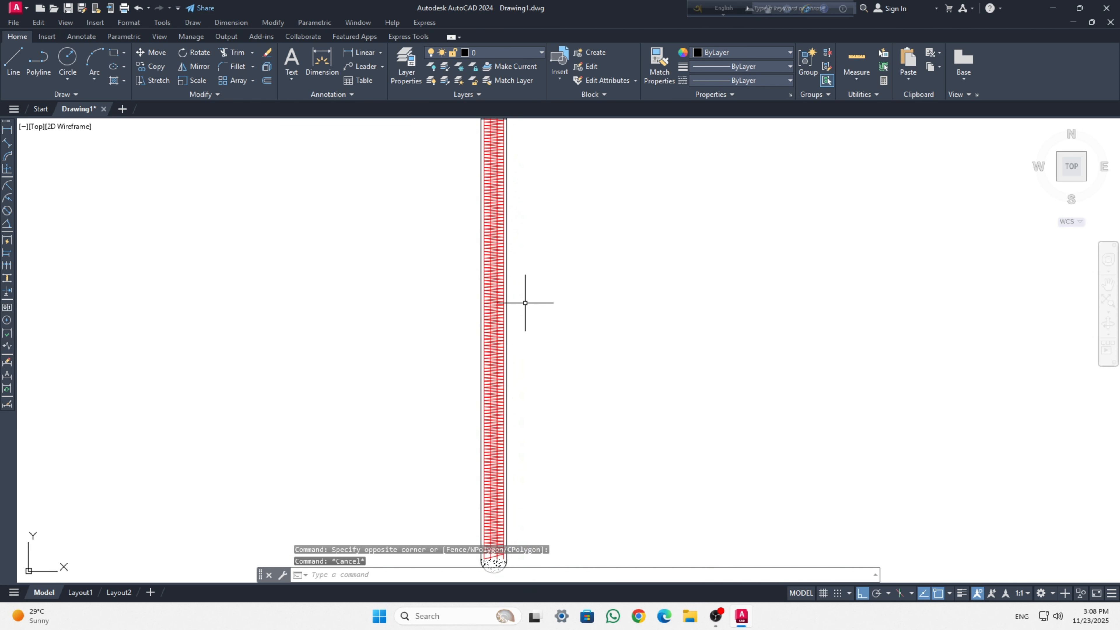
{"action": "scroll", "coordinate": [492, 307], "scroll_direction": "up", "scroll_amount": 6}
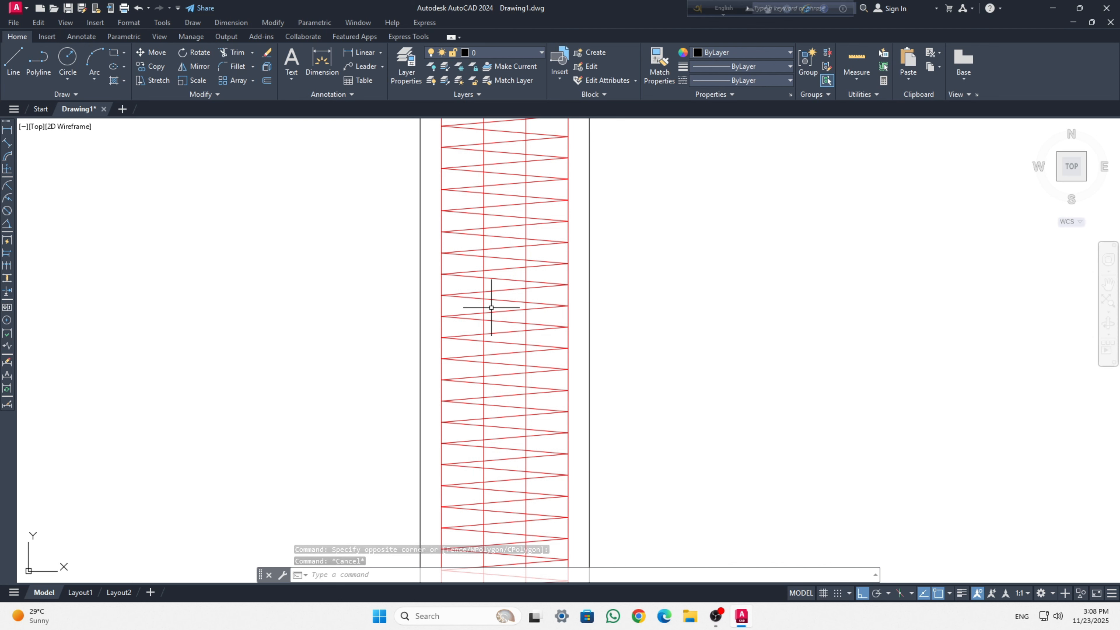
{"action": "scroll", "coordinate": [491, 308], "scroll_direction": "down", "scroll_amount": 7}
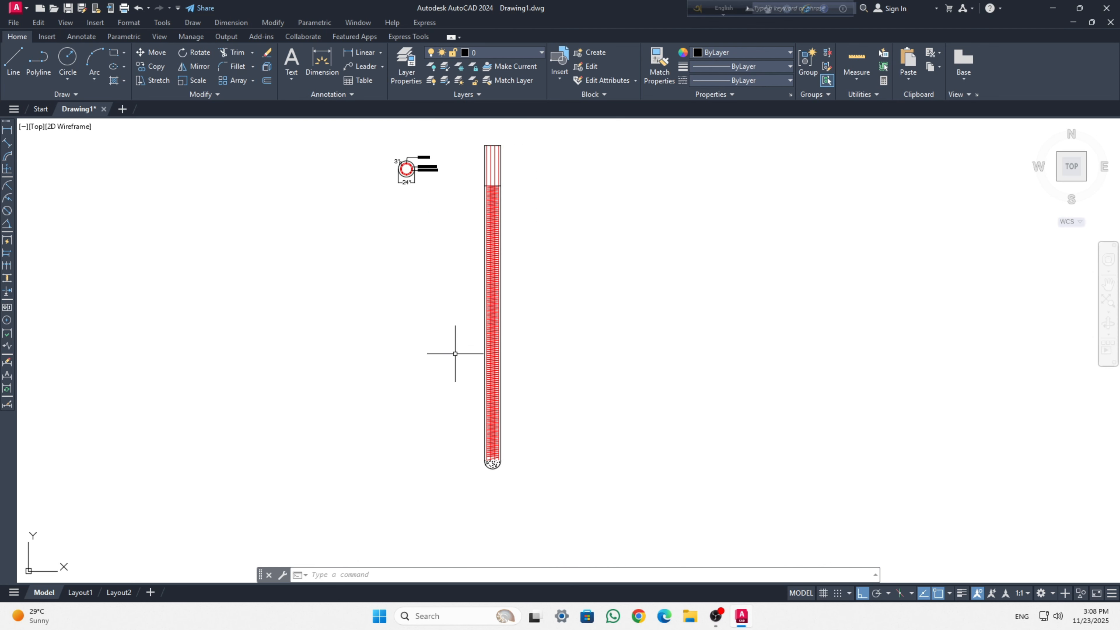
{"action": "scroll", "coordinate": [494, 476], "scroll_direction": "up", "scroll_amount": 6}
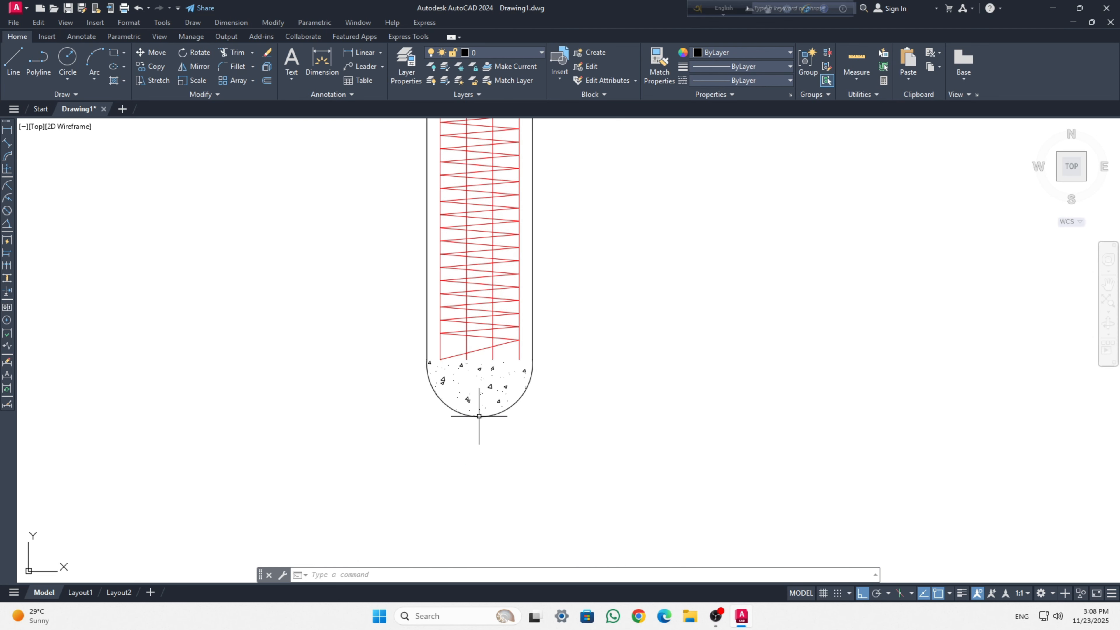
{"action": "scroll", "coordinate": [479, 415], "scroll_direction": "up", "scroll_amount": 3}
{"action": "left_click", "coordinate": [399, 270]}
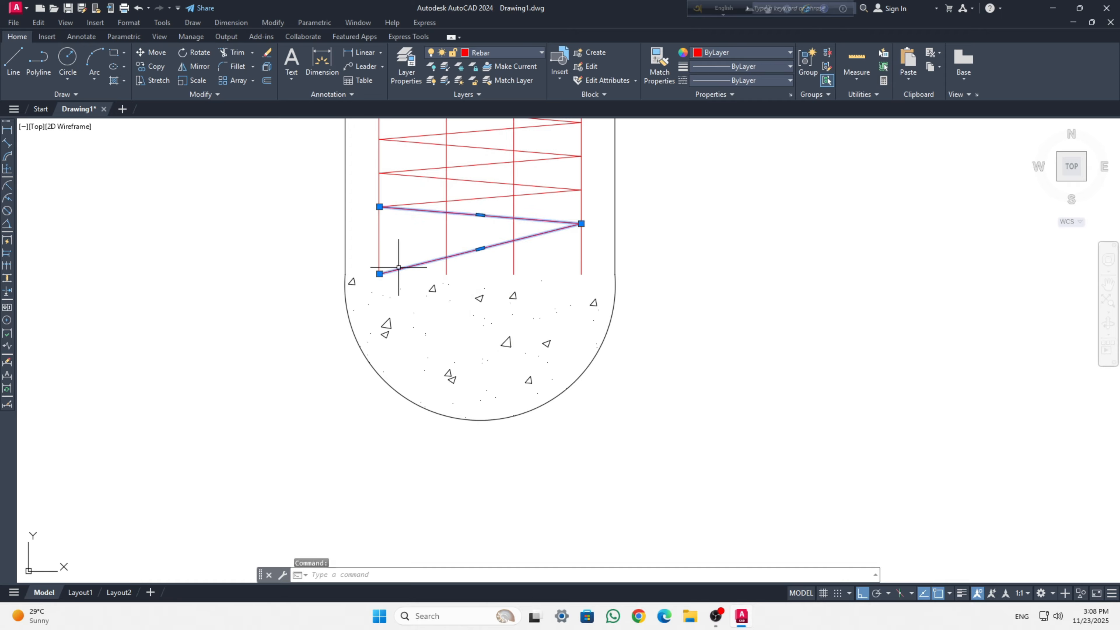
{"action": "left_click", "coordinate": [379, 273]}
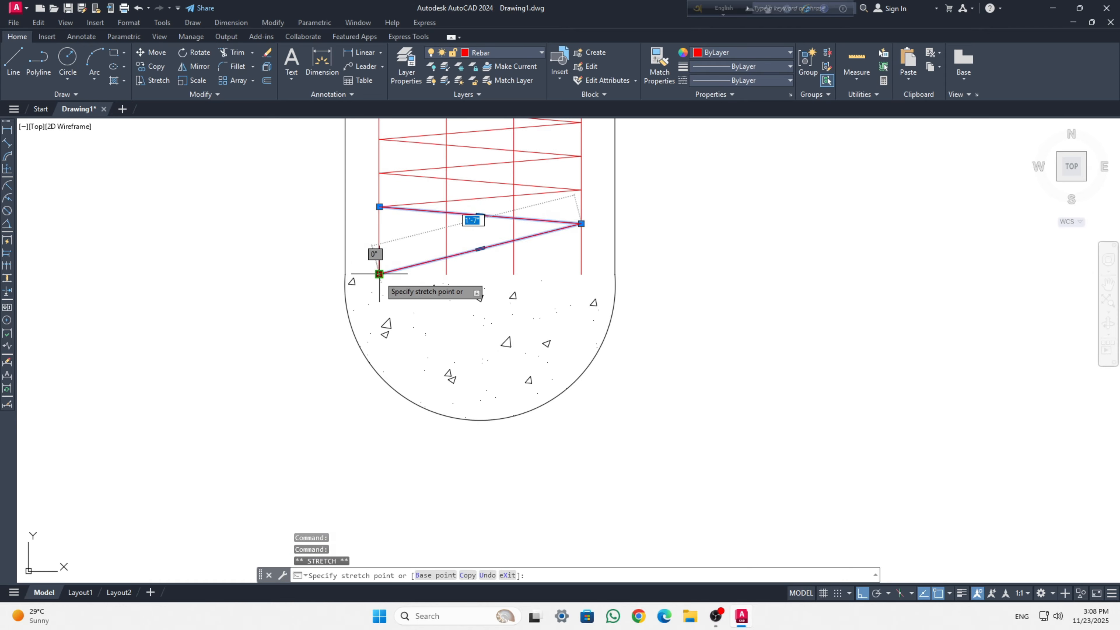
{"action": "right_click", "coordinate": [379, 251]}
{"action": "key", "text": "Escape"}
{"action": "key", "text": "Escape"}
{"action": "left_click", "coordinate": [537, 246]}
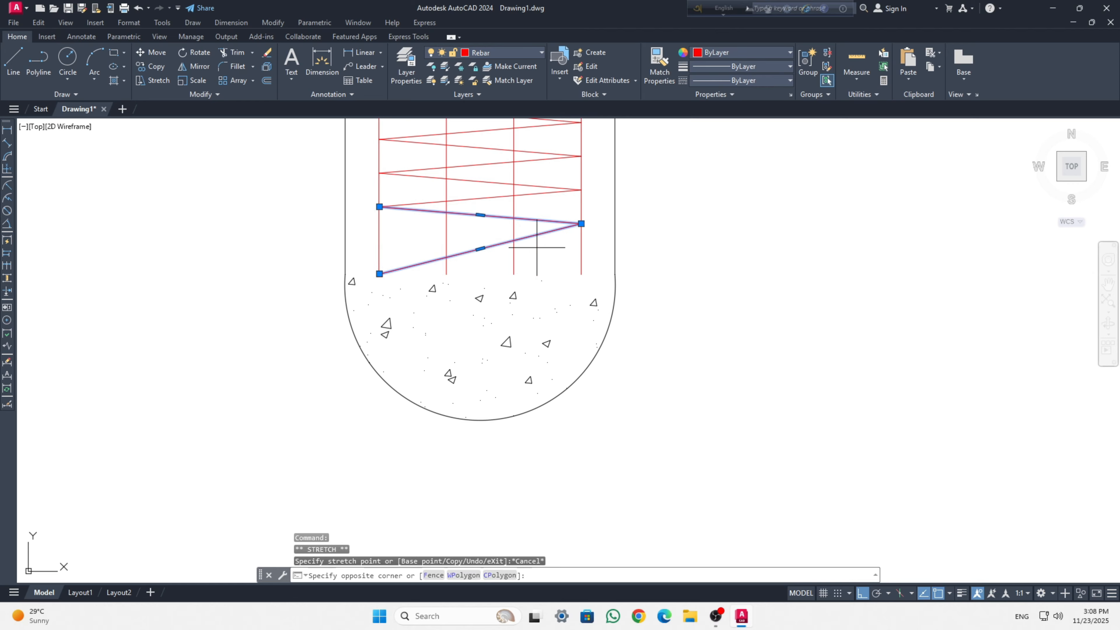
{"action": "key", "text": "Escape"}
{"action": "key", "text": "Escape"}
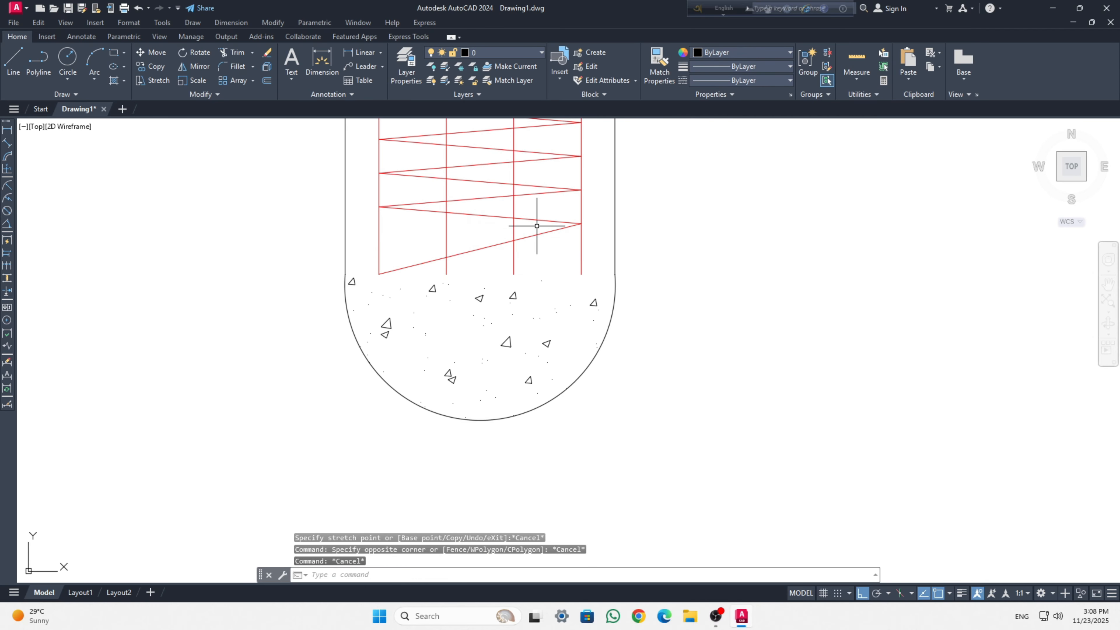
Delete the stretched lowest V-shaped polyline just above the hatched base.
{"action": "left_click", "coordinate": [542, 248]}
{"action": "left_click", "coordinate": [539, 212]}
{"action": "key", "text": "Delete"}
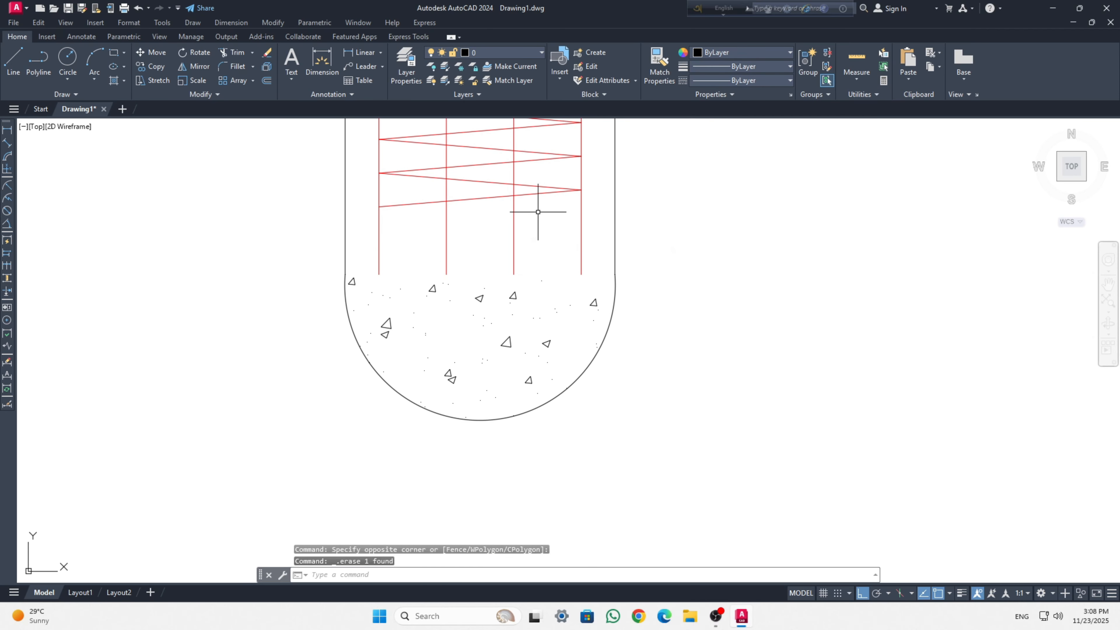
Copy the two lowest V-shaped polylines 6" downward from their upper left endpoint to the zigzag's lower left end.
{"action": "left_click", "coordinate": [541, 211]}
{"action": "left_click", "coordinate": [544, 133]}
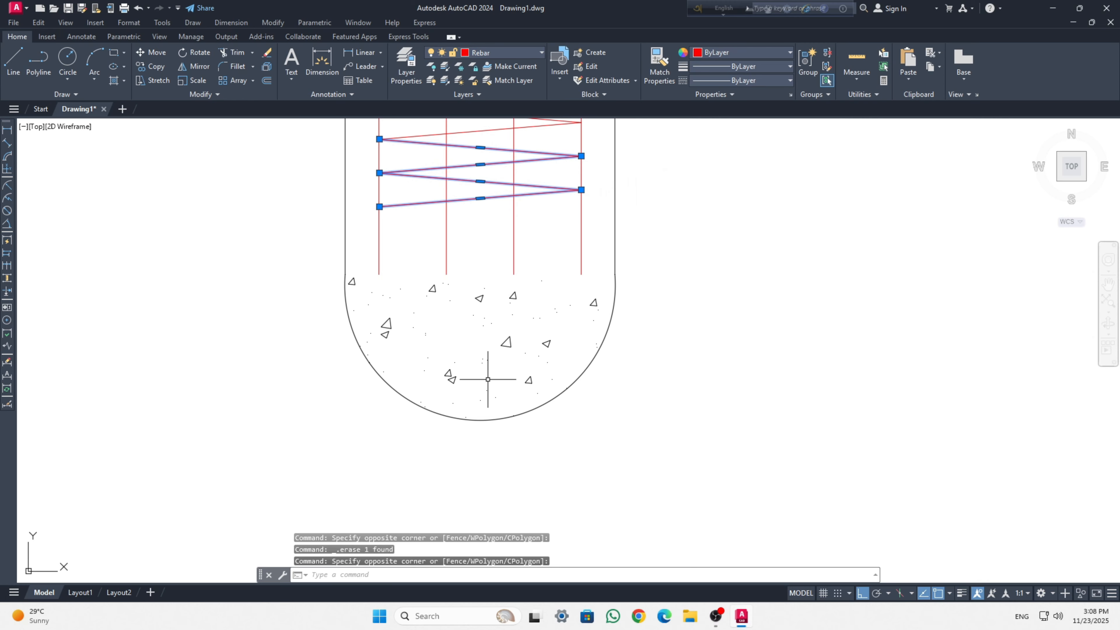
{"action": "type", "text": "co"}
{"action": "key", "text": "Return"}
{"action": "left_click", "coordinate": [379, 139]}
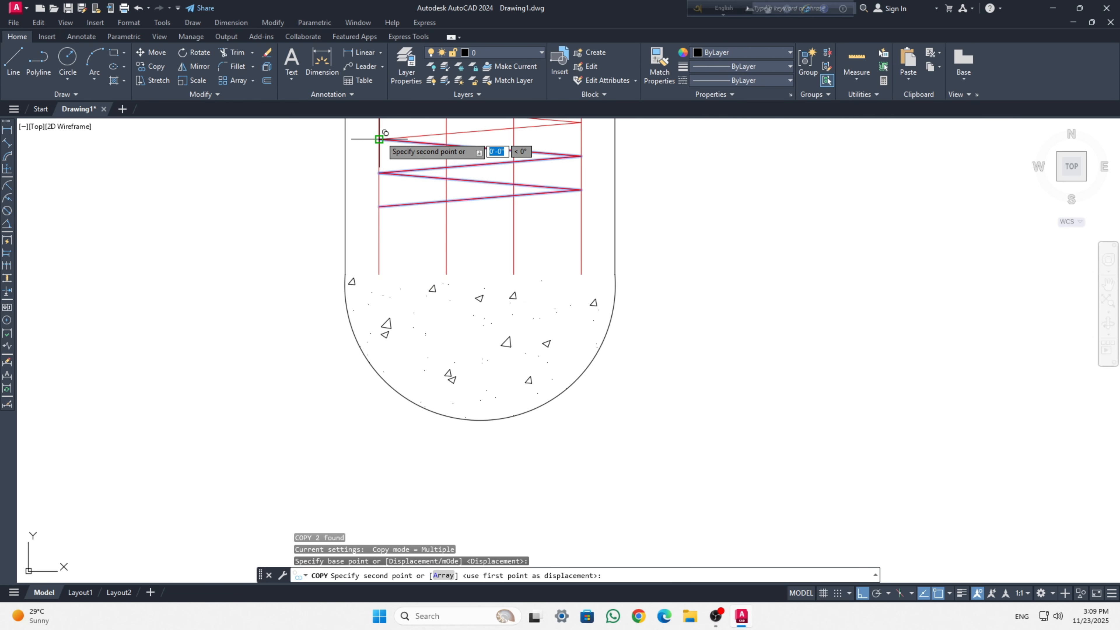
{"action": "left_click", "coordinate": [379, 206]}
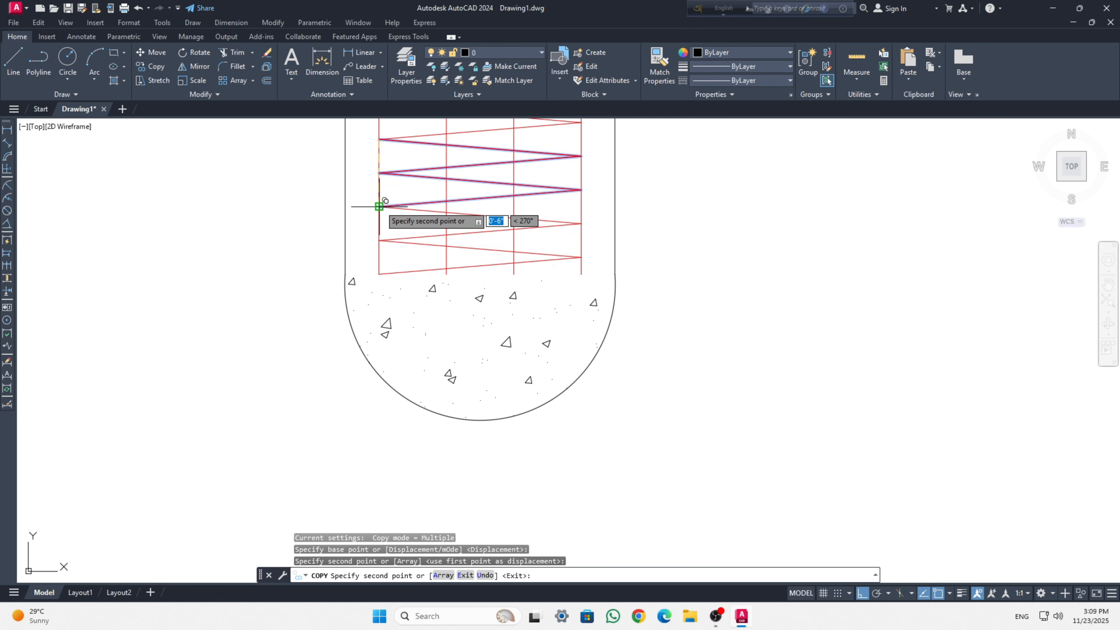
{"action": "key", "text": "Escape"}
Delete the horizontal line closing the shaft's upper end.
{"action": "scroll", "coordinate": [705, 287], "scroll_direction": "down", "scroll_amount": 6}
{"action": "mouse_move", "coordinate": [746, 264]}
{"action": "middle_mouse_down"}
{"action": "mouse_move", "coordinate": [605, 430]}
{"action": "mouse_move", "coordinate": [569, 493]}
{"action": "middle_mouse_up"}
{"action": "scroll", "coordinate": [554, 320], "scroll_direction": "down", "scroll_amount": 4}
{"action": "middle_click_drag", "start_coordinate": [612, 247], "coordinate": [584, 357]}
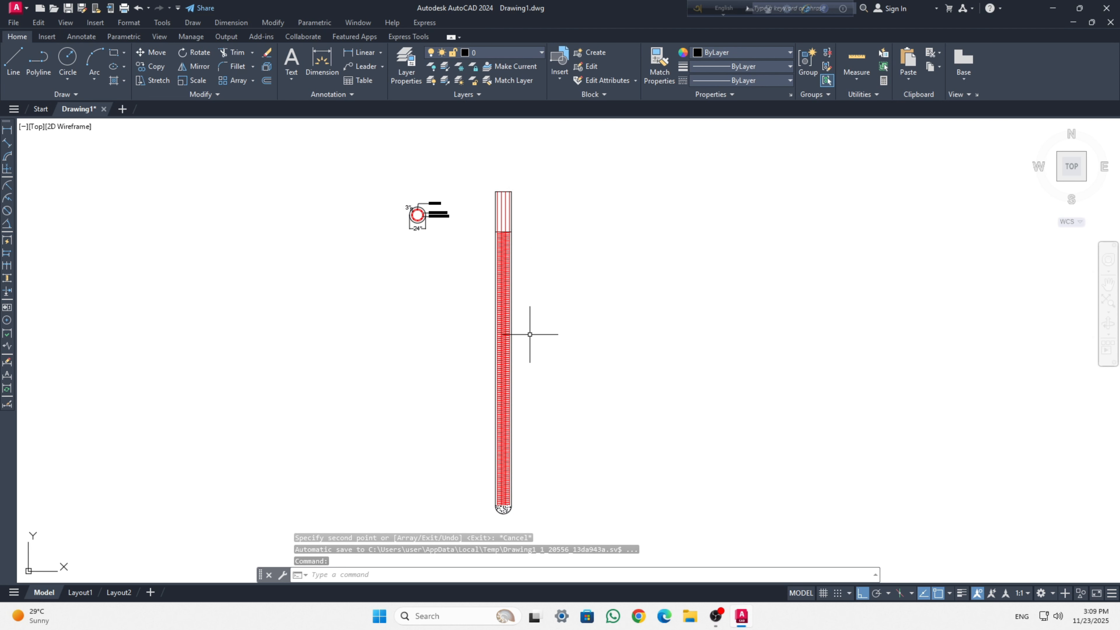
{"action": "scroll", "coordinate": [503, 300], "scroll_direction": "up", "scroll_amount": 2}
{"action": "middle_click_drag", "start_coordinate": [534, 272], "coordinate": [545, 325]}
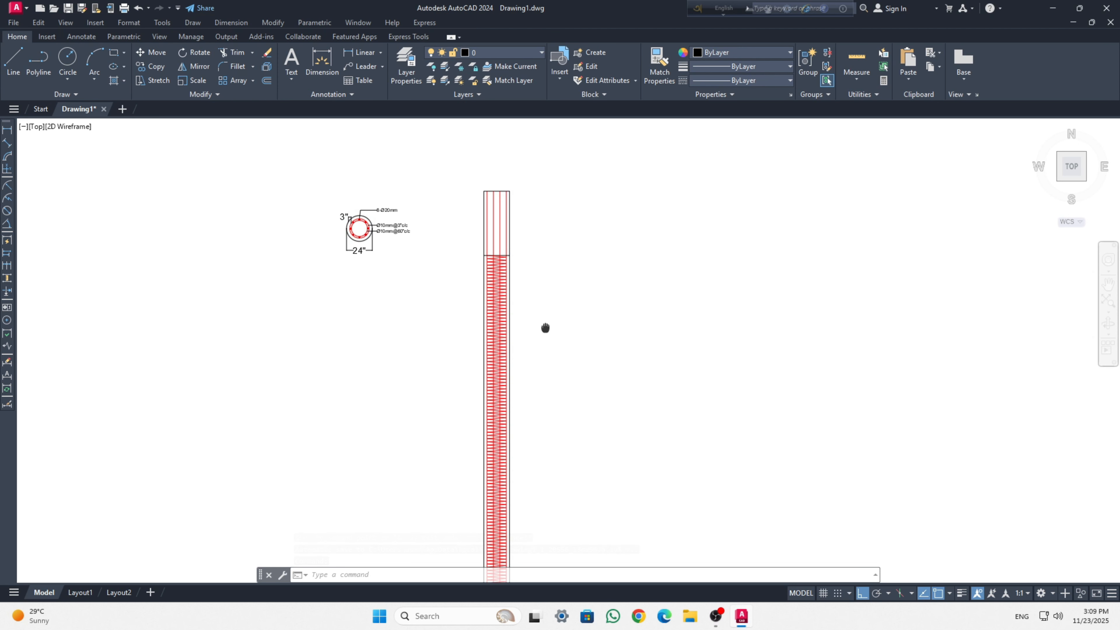
{"action": "scroll", "coordinate": [512, 211], "scroll_direction": "up", "scroll_amount": 5}
{"action": "left_click", "coordinate": [499, 167]}
{"action": "left_click", "coordinate": [491, 148]}
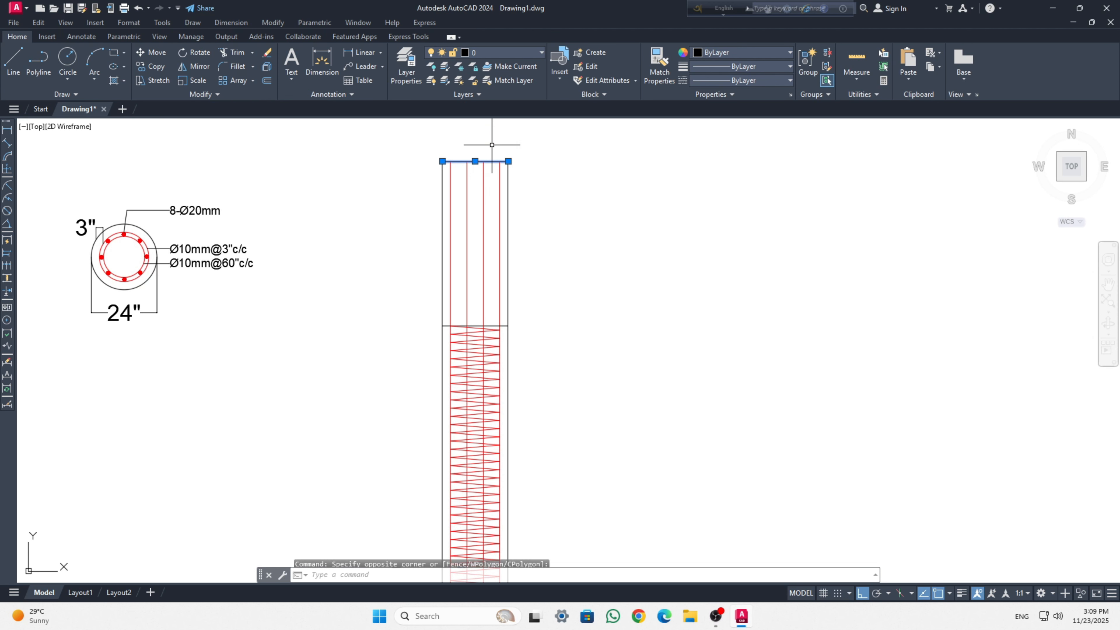
{"action": "key", "text": "Delete"}
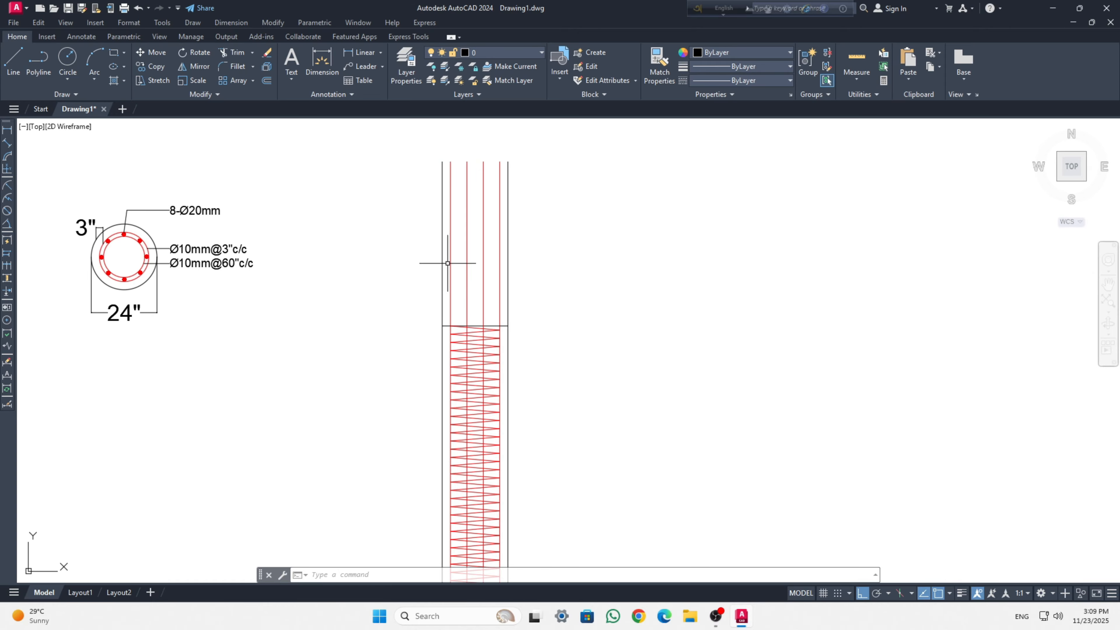
Trim both outer vertical lines of the shaft above the horizontal line where the zigzag ties begin.
{"action": "scroll", "coordinate": [444, 325], "scroll_direction": "up", "scroll_amount": 10}
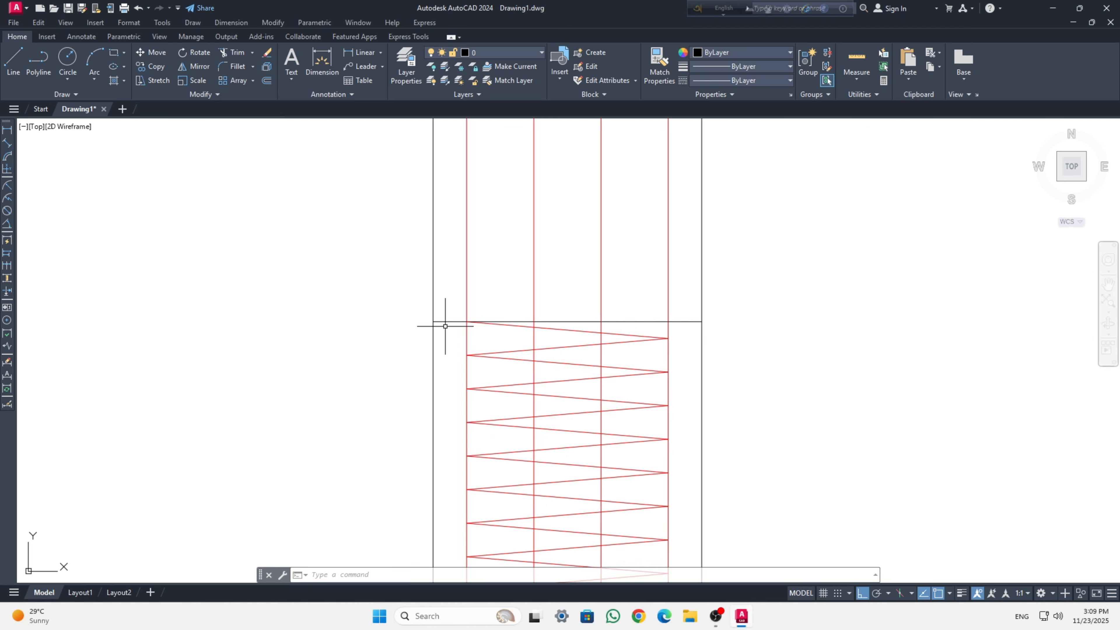
{"action": "scroll", "coordinate": [441, 270], "scroll_direction": "down", "scroll_amount": 4}
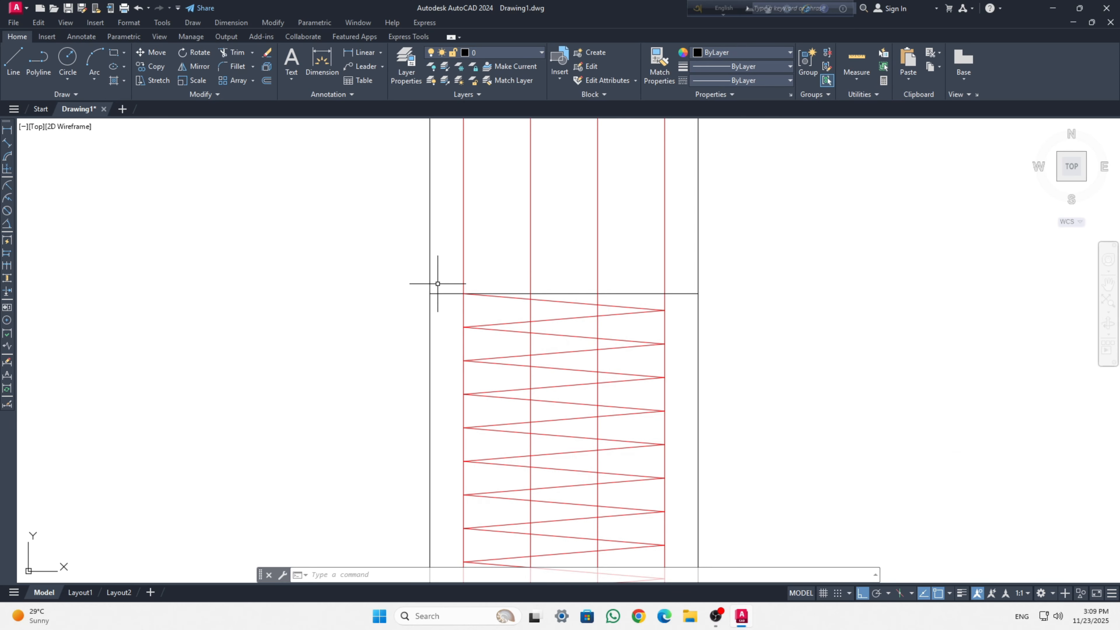
{"action": "key", "text": "Return"}
{"action": "left_click", "coordinate": [442, 246]}
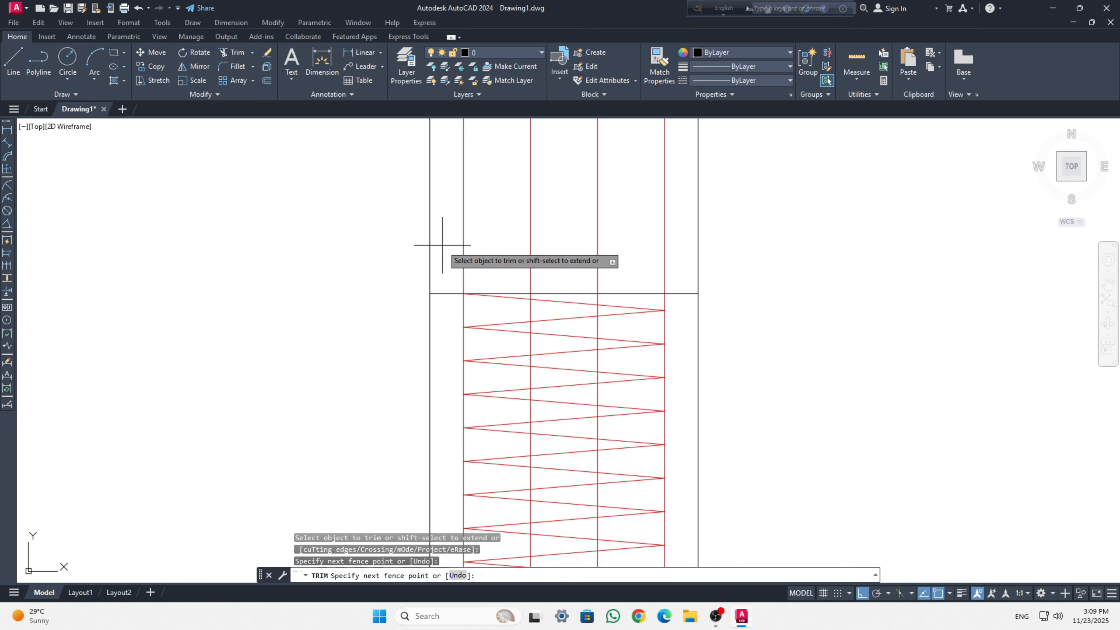
{"action": "left_click", "coordinate": [423, 245]}
{"action": "left_click", "coordinate": [665, 243]}
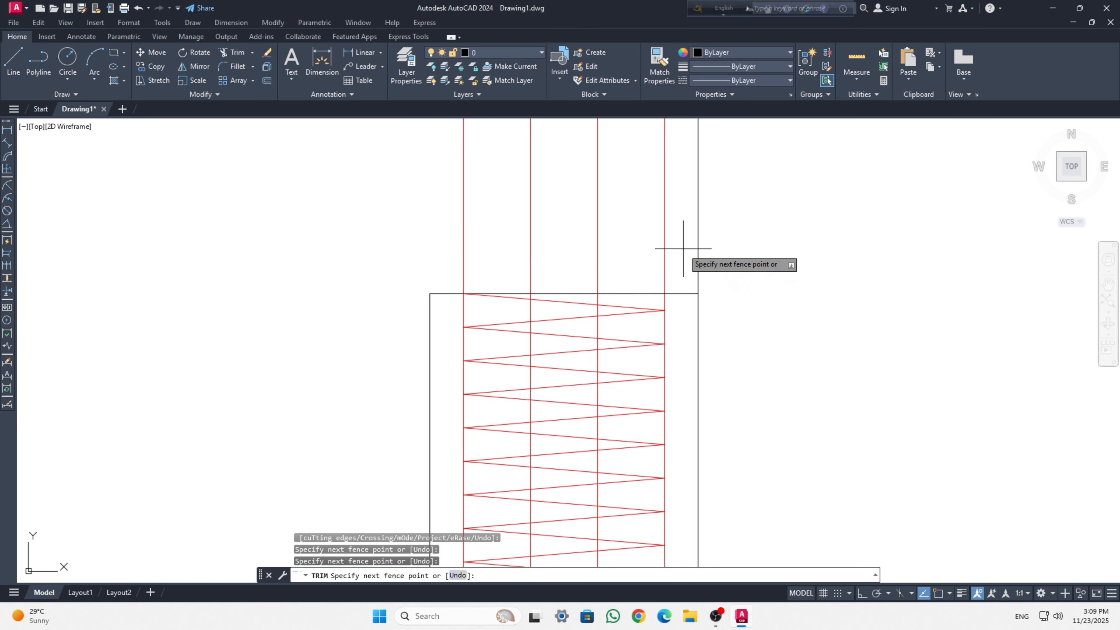
{"action": "left_click", "coordinate": [719, 243]}
{"action": "scroll", "coordinate": [662, 315], "scroll_direction": "down", "scroll_amount": 6}
{"action": "scroll", "coordinate": [662, 322], "scroll_direction": "down", "scroll_amount": 3}
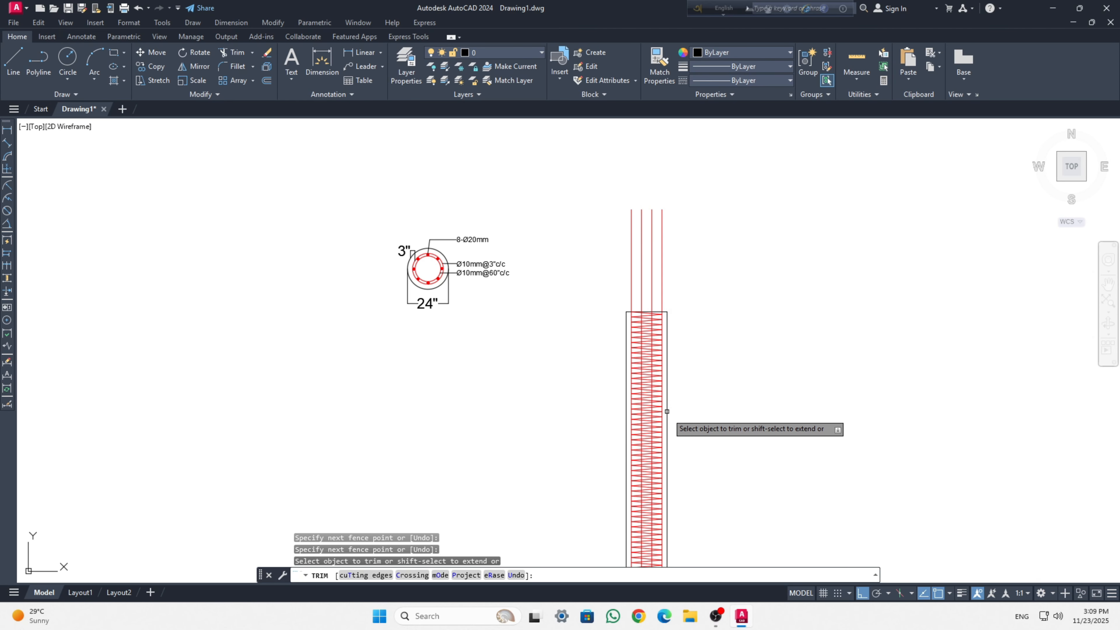
{"action": "scroll", "coordinate": [666, 408], "scroll_direction": "down", "scroll_amount": 3}
{"action": "mouse_move", "coordinate": [740, 454]}
{"action": "middle_mouse_down"}
{"action": "mouse_move", "coordinate": [681, 342]}
{"action": "mouse_move", "coordinate": [638, 326]}
{"action": "middle_mouse_up"}
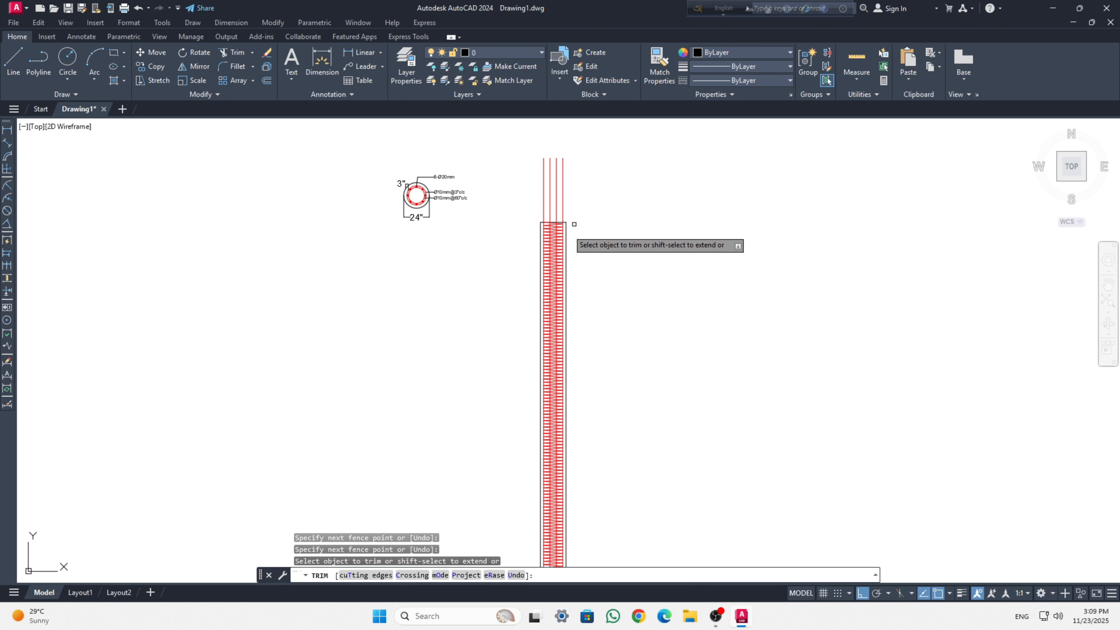
{"action": "scroll", "coordinate": [618, 350], "scroll_direction": "down", "scroll_amount": 2}
{"action": "scroll", "coordinate": [618, 350], "scroll_direction": "up", "scroll_amount": 4}
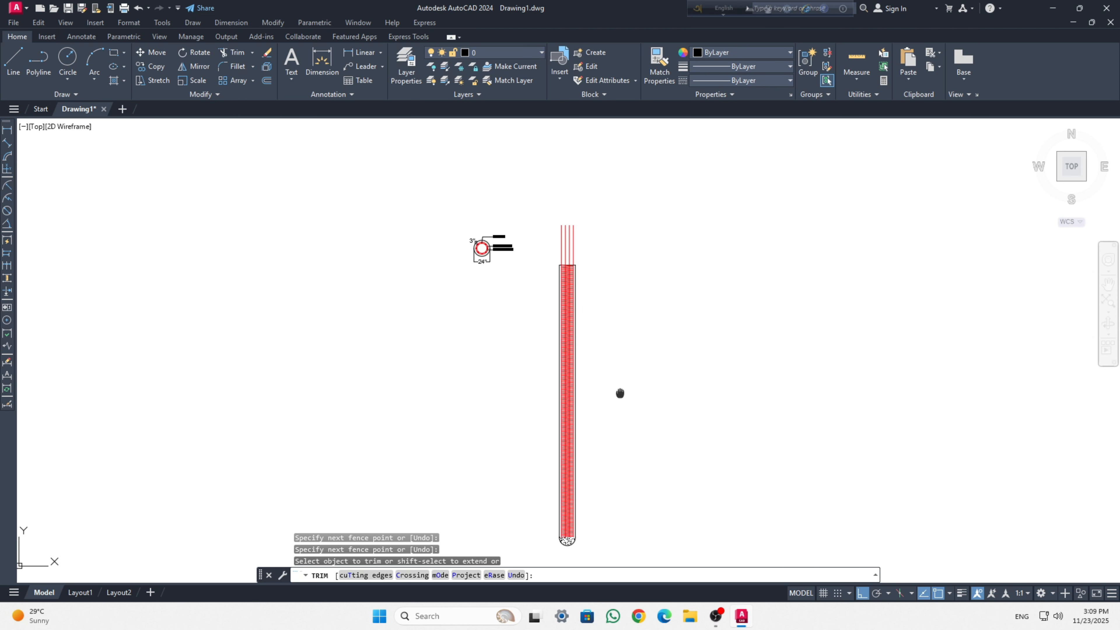
{"action": "key", "text": "Escape"}
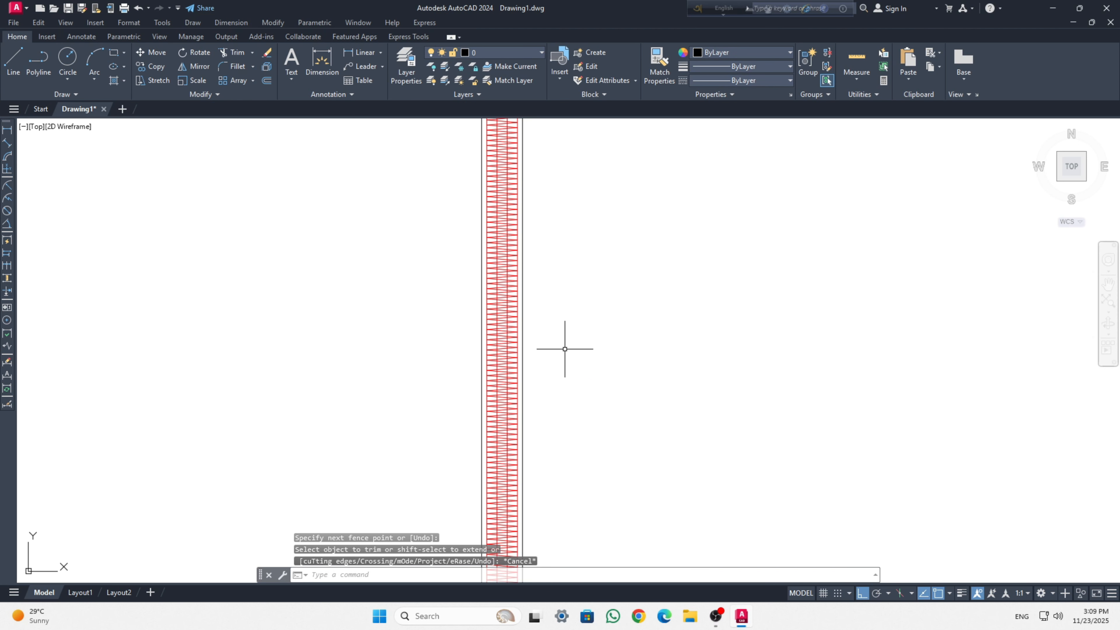
Add a vertical linear dimension beside the shaft's right edge, from its upper corner down to the start of the rounded base.
{"action": "scroll", "coordinate": [566, 349], "scroll_direction": "down", "scroll_amount": 3}
{"action": "scroll", "coordinate": [567, 349], "scroll_direction": "up", "scroll_amount": 3}
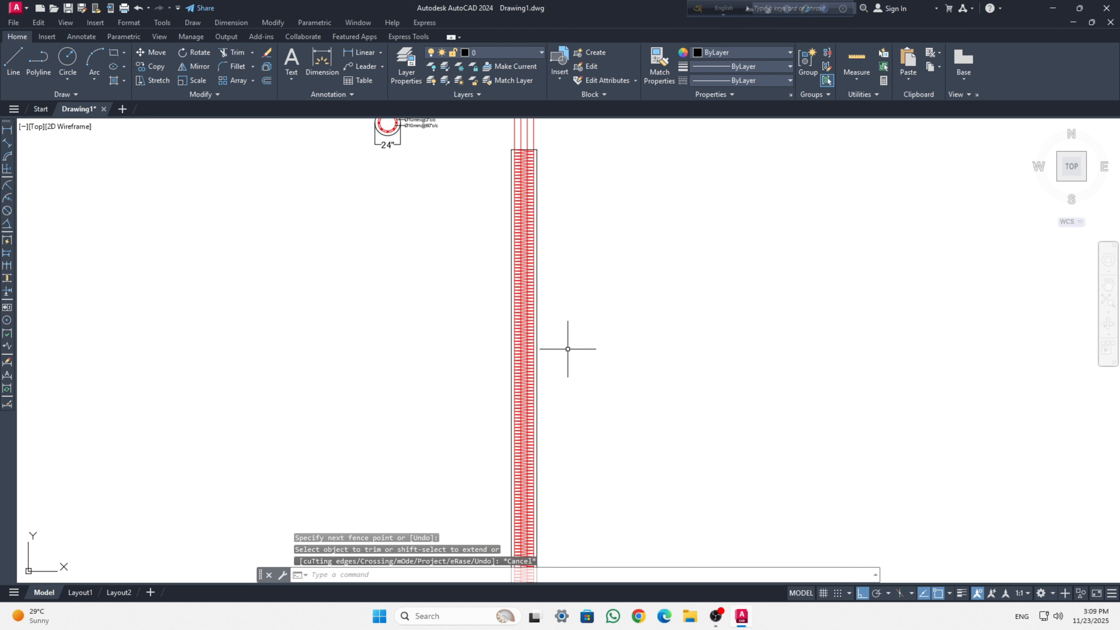
{"action": "scroll", "coordinate": [580, 260], "scroll_direction": "down", "scroll_amount": 3}
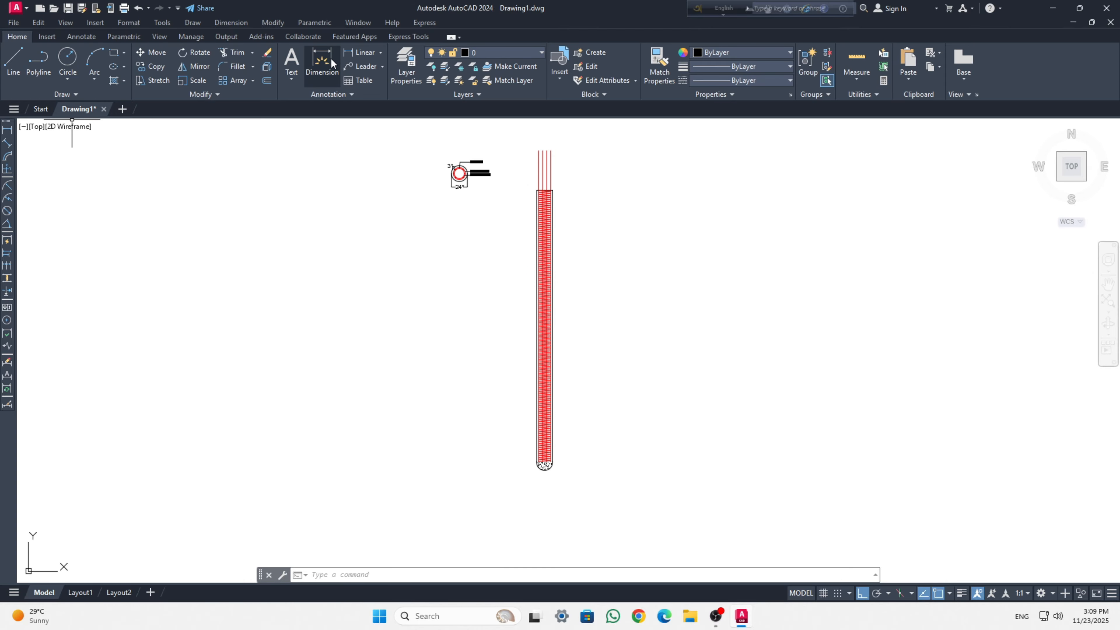
{"action": "left_click", "coordinate": [353, 52]}
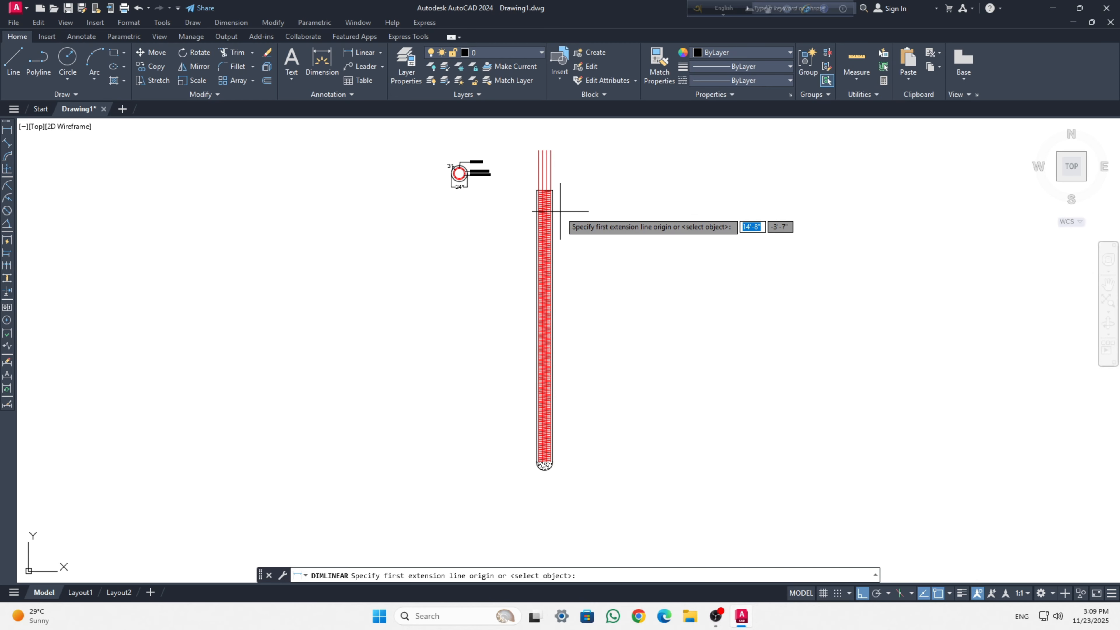
{"action": "scroll", "coordinate": [565, 219], "scroll_direction": "up", "scroll_amount": 2}
{"action": "left_click", "coordinate": [548, 177]}
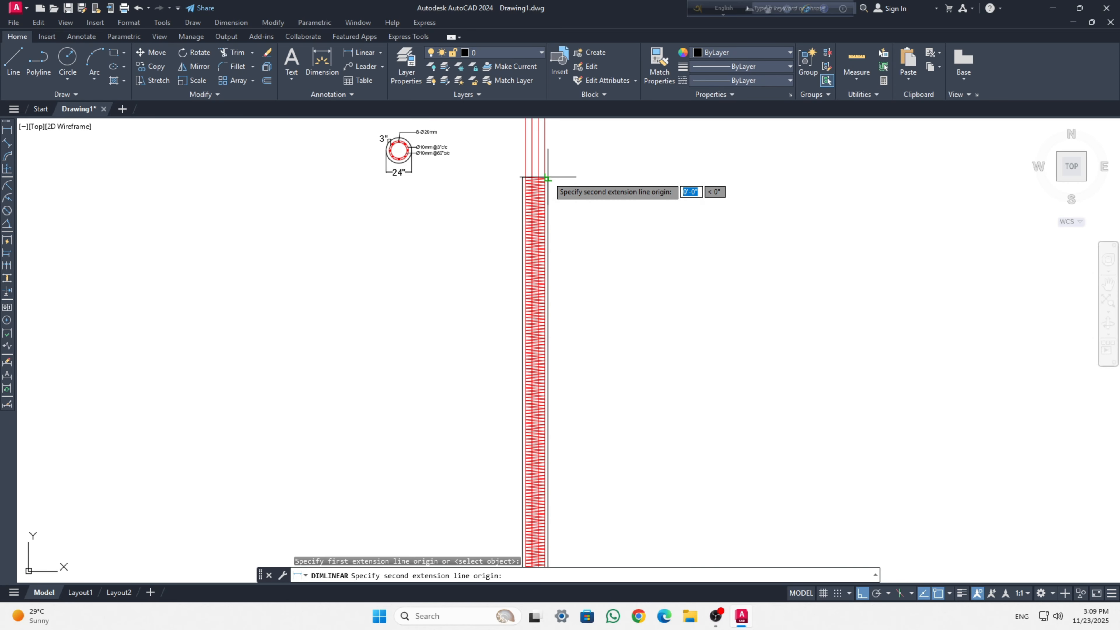
{"action": "scroll", "coordinate": [552, 265], "scroll_direction": "down", "scroll_amount": 3}
{"action": "scroll", "coordinate": [558, 314], "scroll_direction": "up", "scroll_amount": 5}
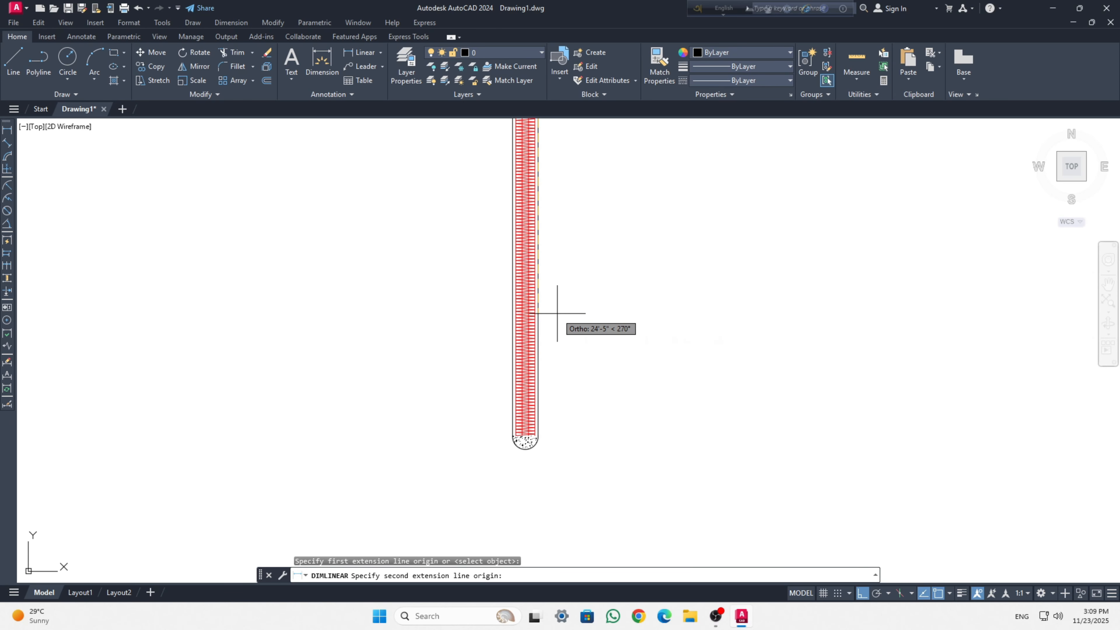
{"action": "left_click", "coordinate": [538, 436]}
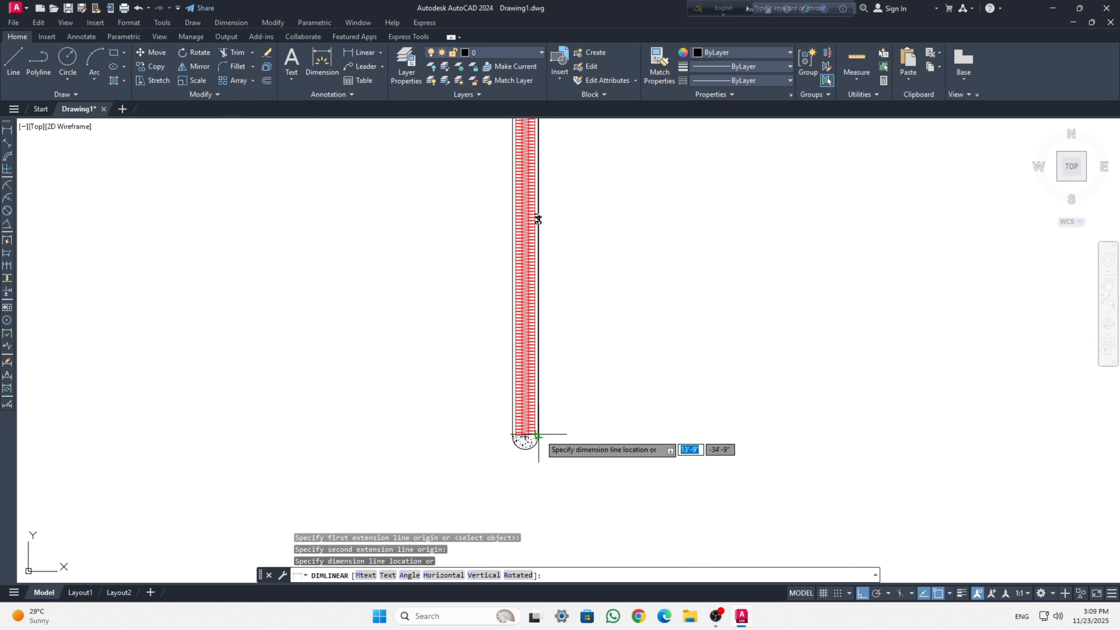
{"action": "left_click", "coordinate": [572, 430]}
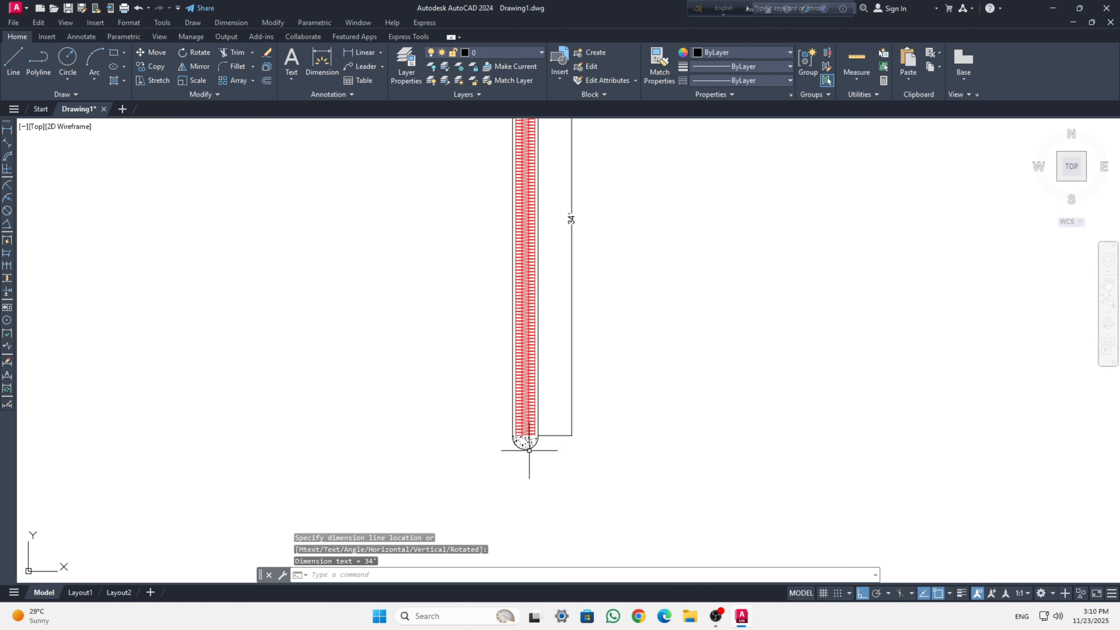
Add a vertical linear dimension for the rounded base's height, aligned with the shaft length dimension.
{"action": "key", "text": "Return"}
{"action": "left_click", "coordinate": [538, 435]}
{"action": "left_click", "coordinate": [525, 450]}
{"action": "left_click", "coordinate": [572, 436]}
{"action": "scroll", "coordinate": [567, 382], "scroll_direction": "up", "scroll_amount": 2}
{"action": "scroll", "coordinate": [405, 323], "scroll_direction": "down", "scroll_amount": 4}
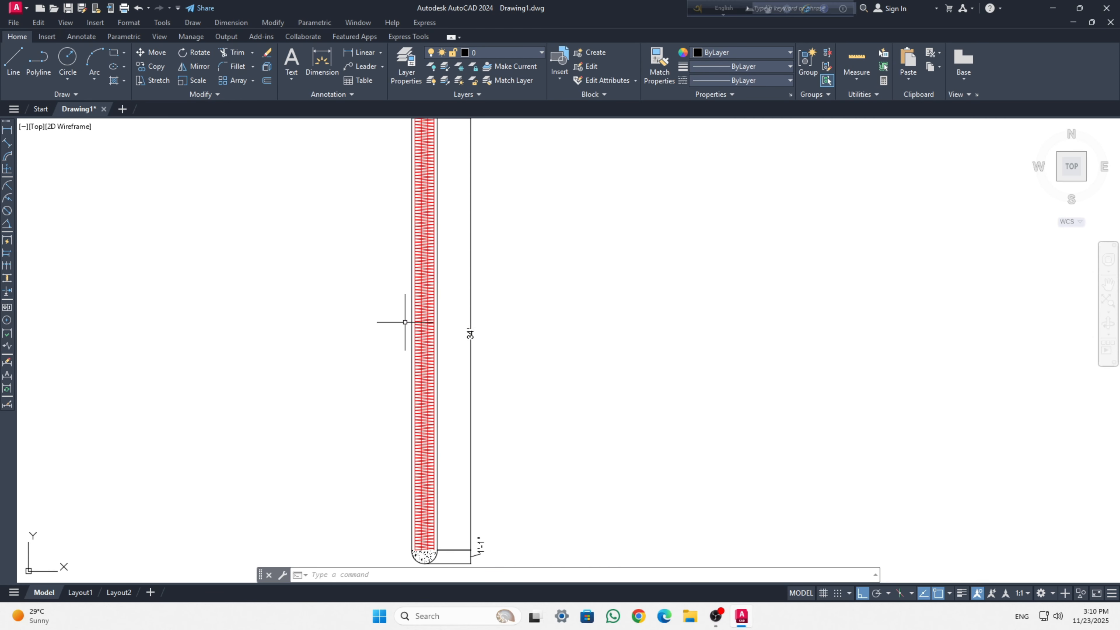
Change the arrowheads of the three rebar leaders in the circular cross-section to Open.
{"action": "scroll", "coordinate": [405, 323], "scroll_direction": "down", "scroll_amount": 3}
{"action": "scroll", "coordinate": [432, 166], "scroll_direction": "up", "scroll_amount": 5}
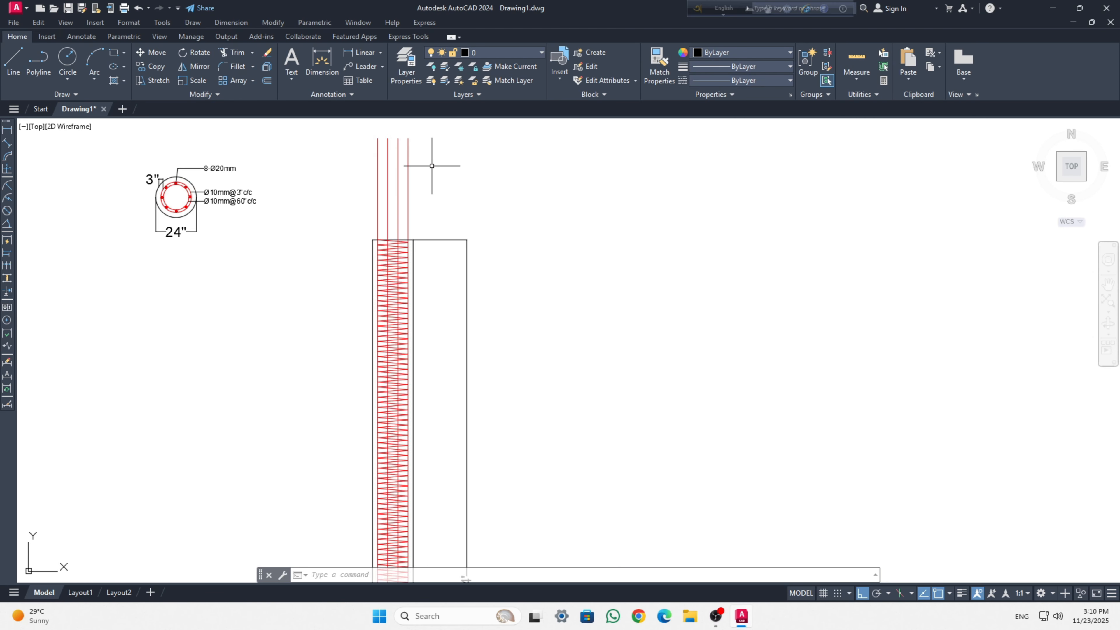
{"action": "scroll", "coordinate": [432, 166], "scroll_direction": "up", "scroll_amount": 2}
{"action": "scroll", "coordinate": [90, 208], "scroll_direction": "down", "scroll_amount": 2}
{"action": "middle_click_drag", "start_coordinate": [89, 208], "coordinate": [271, 211]}
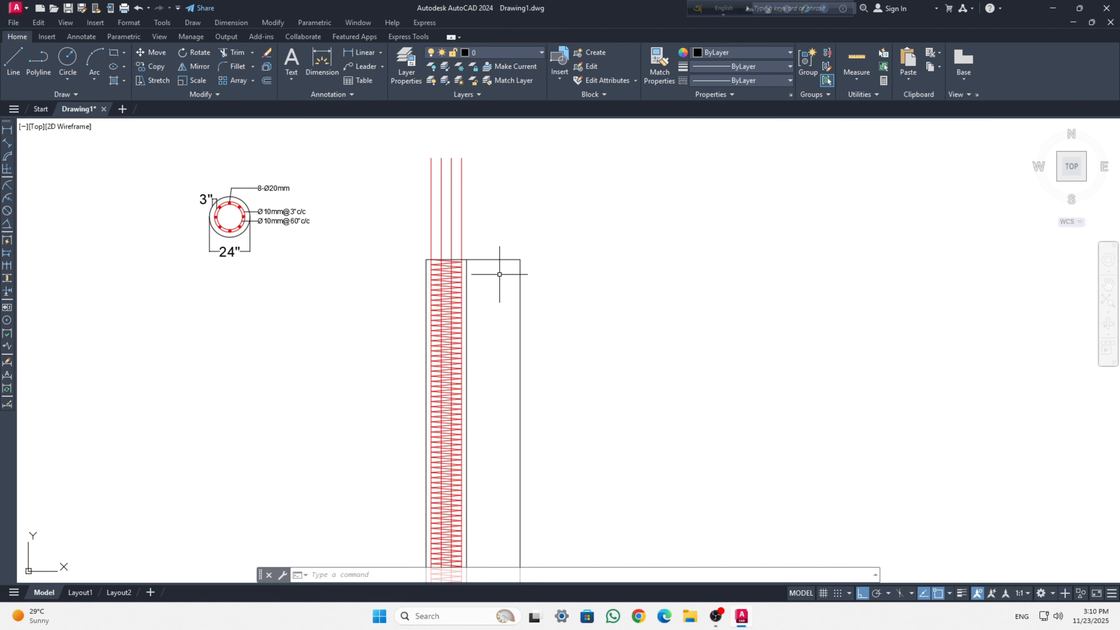
{"action": "scroll", "coordinate": [171, 166], "scroll_direction": "up", "scroll_amount": 4}
{"action": "left_click", "coordinate": [362, 236]}
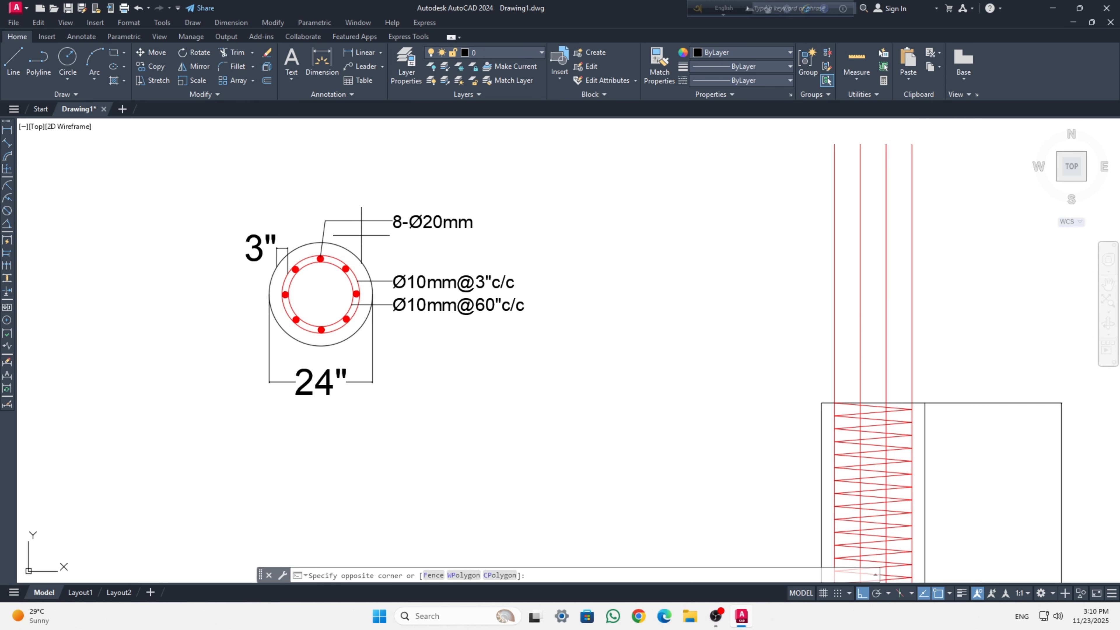
{"action": "left_click", "coordinate": [343, 228]}
{"action": "left_click", "coordinate": [383, 301]}
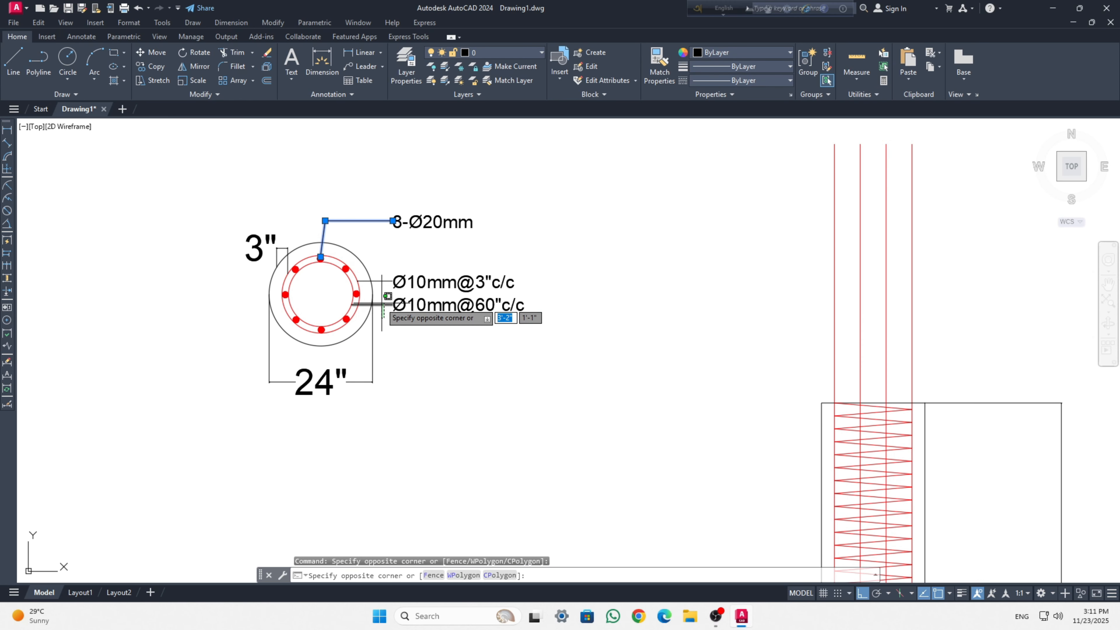
{"action": "left_click", "coordinate": [381, 305]}
{"action": "left_click", "coordinate": [382, 291]}
{"action": "left_click", "coordinate": [382, 269]}
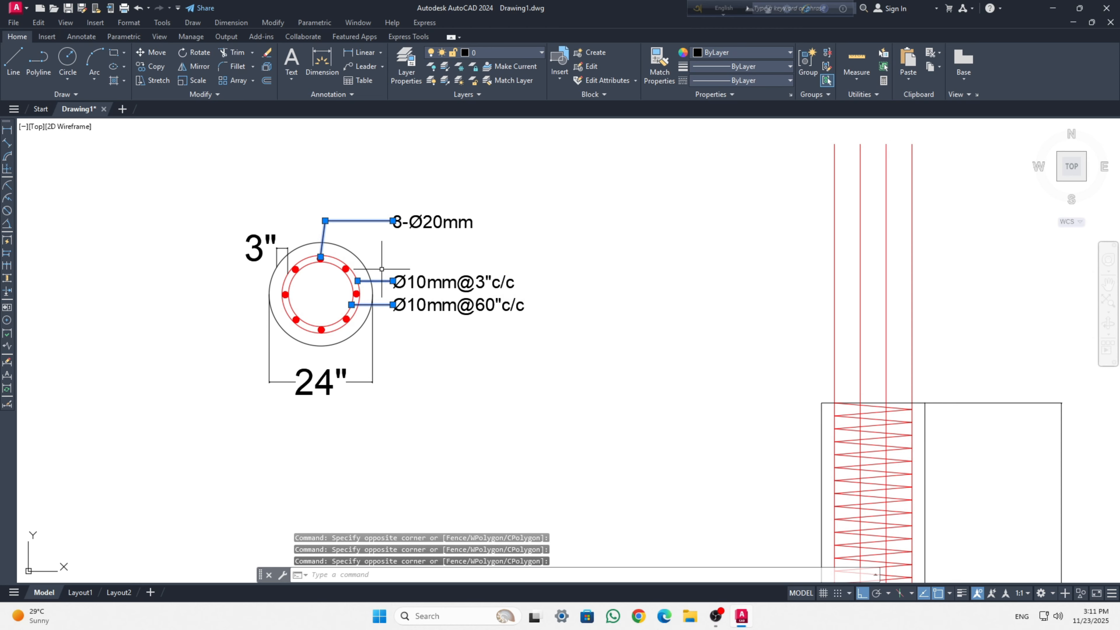
{"action": "type", "text": "CH"}
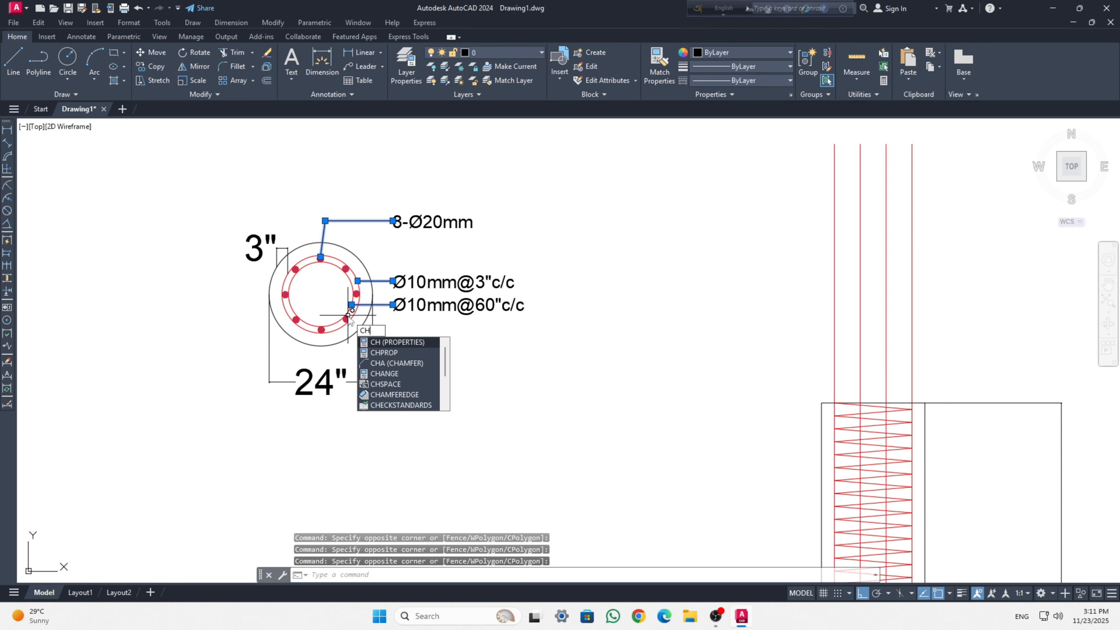
{"action": "key", "text": "Return"}
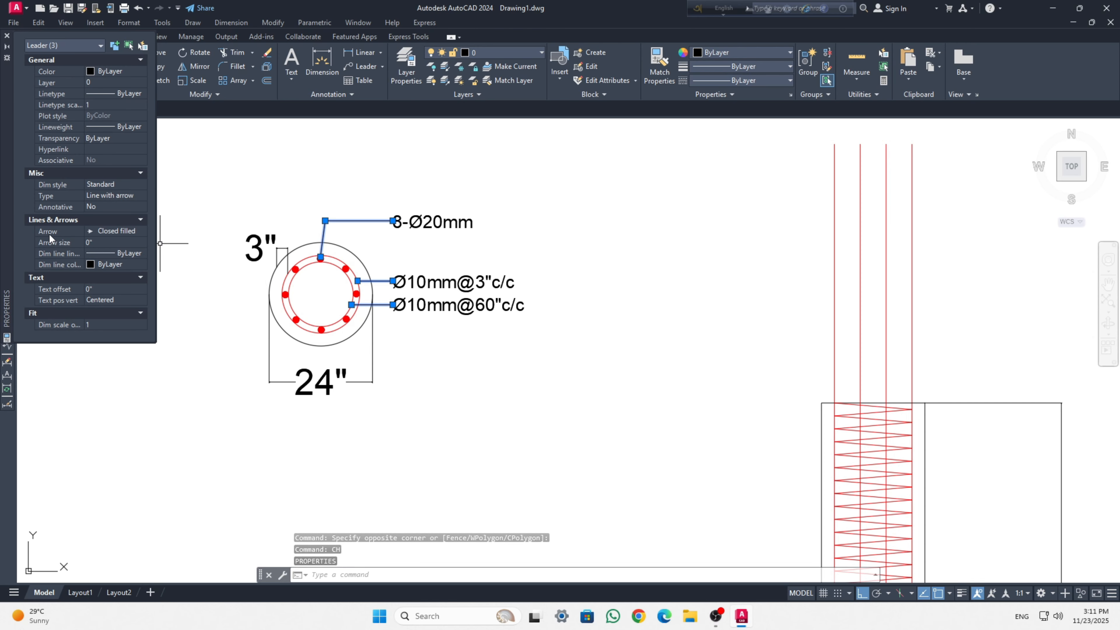
{"action": "left_click", "coordinate": [121, 231]}
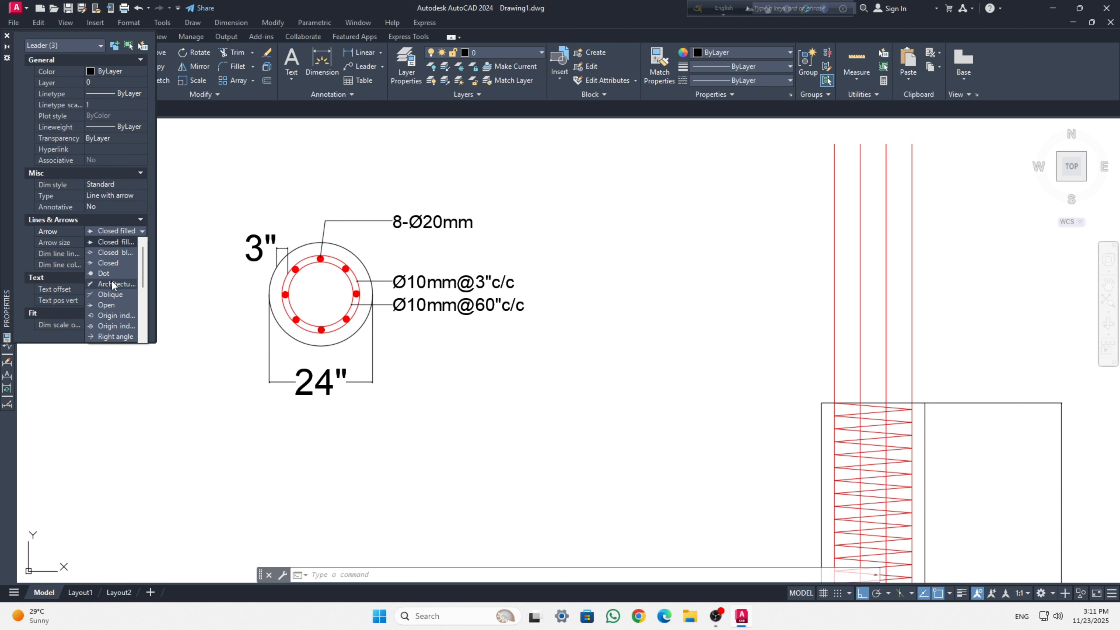
{"action": "left_click", "coordinate": [107, 304]}
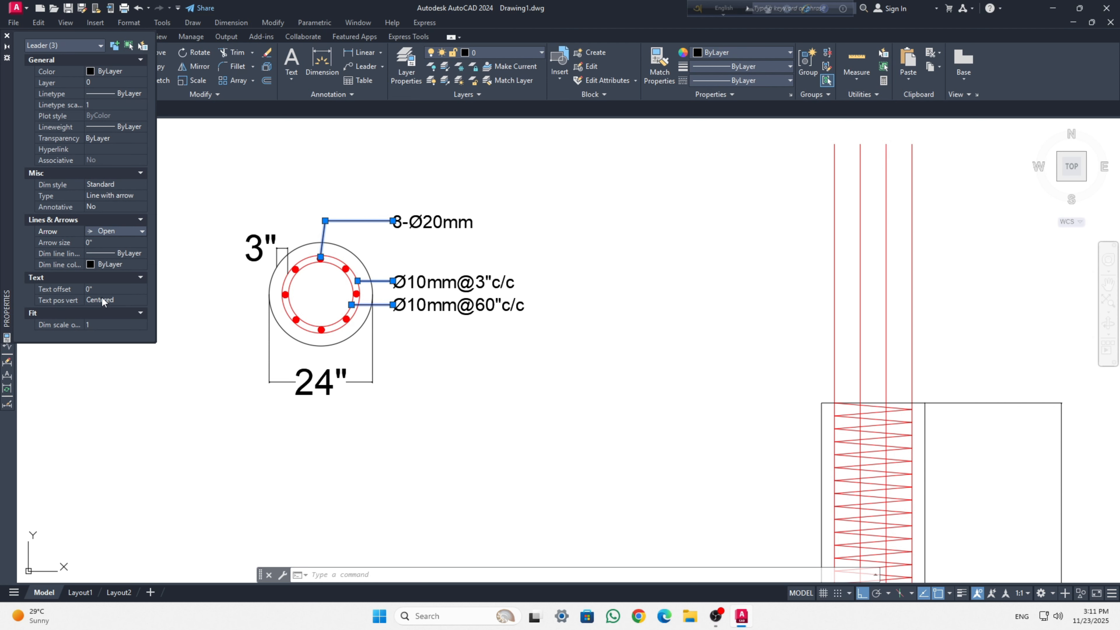
Set the arrow size of the three selected leaders to 3" and clear the selection.
{"action": "left_click", "coordinate": [103, 242]}
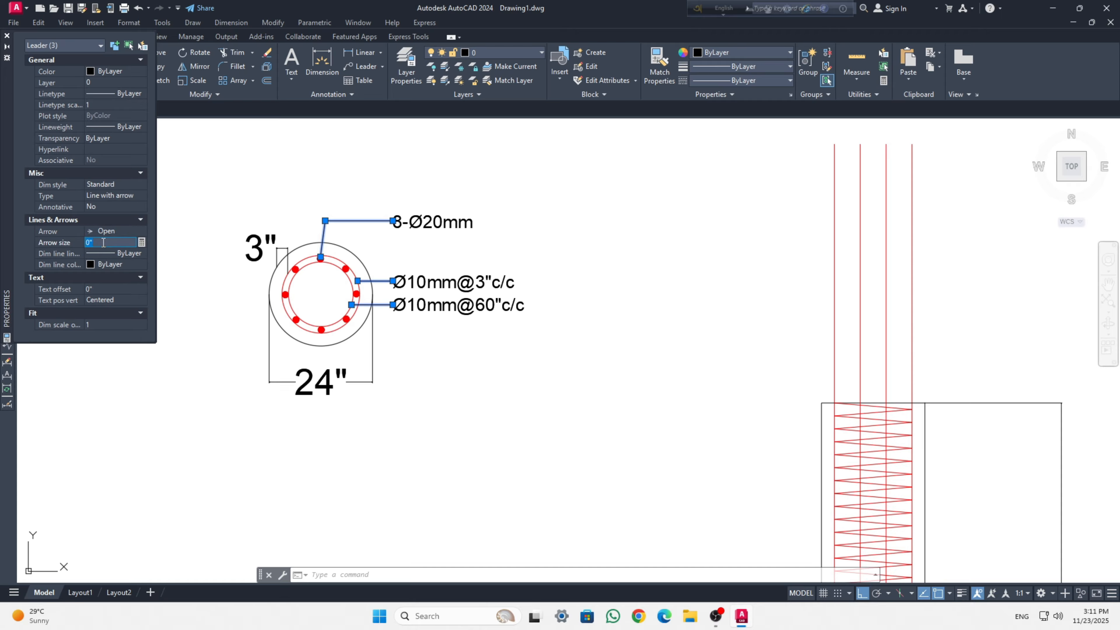
{"action": "type", "text": "3"}
{"action": "key", "text": "Tab"}
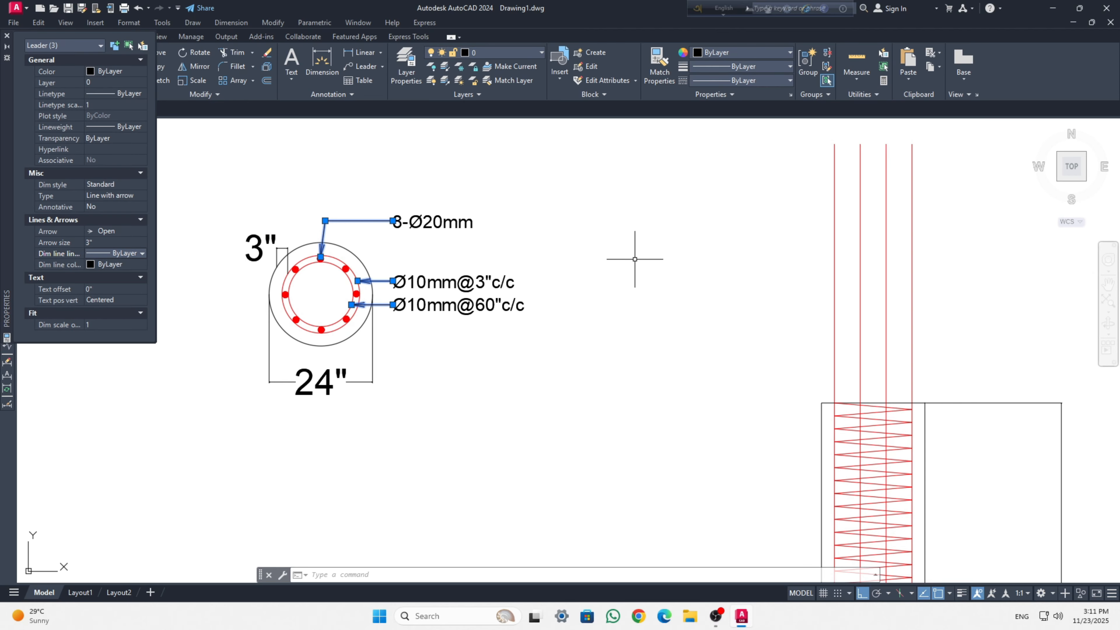
{"action": "left_click", "coordinate": [7, 36]}
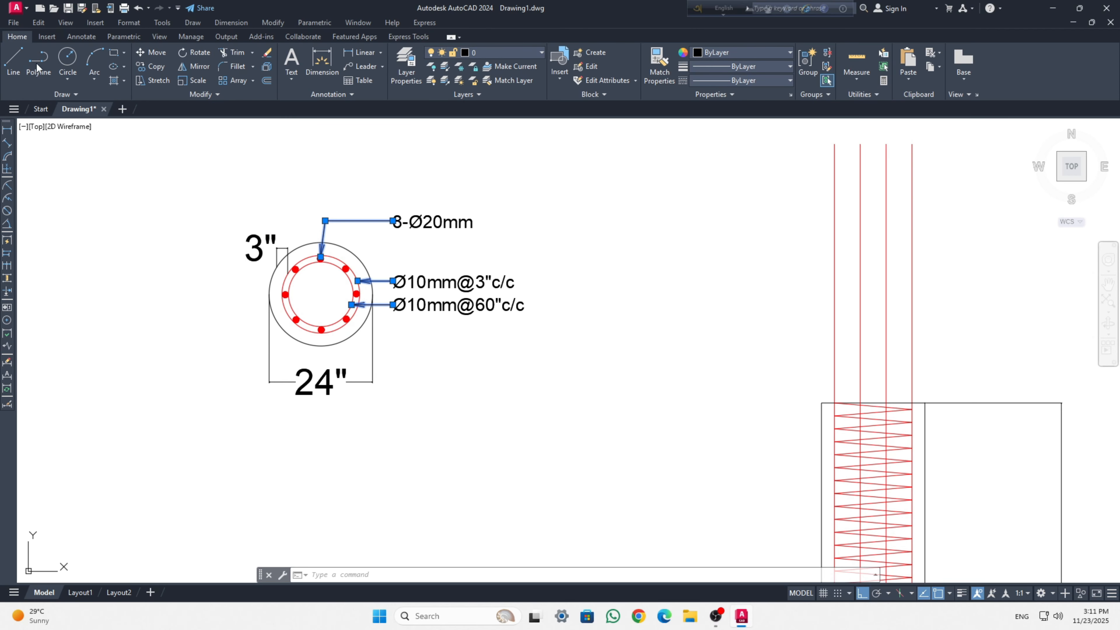
{"action": "key", "text": "Escape"}
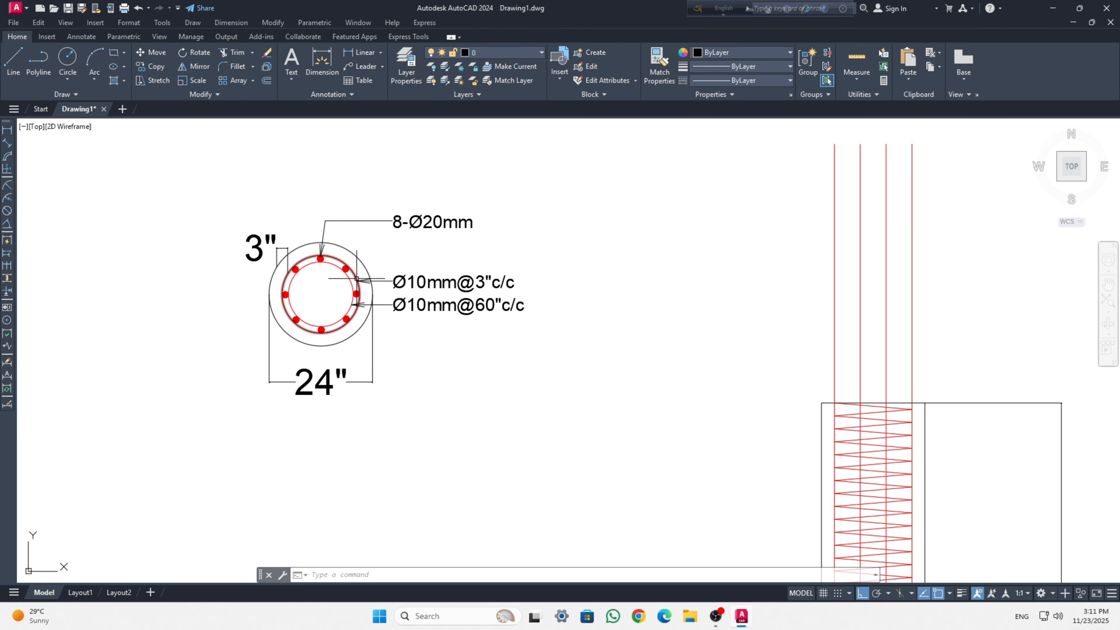
{"action": "scroll", "coordinate": [589, 351], "scroll_direction": "down", "scroll_amount": 3}
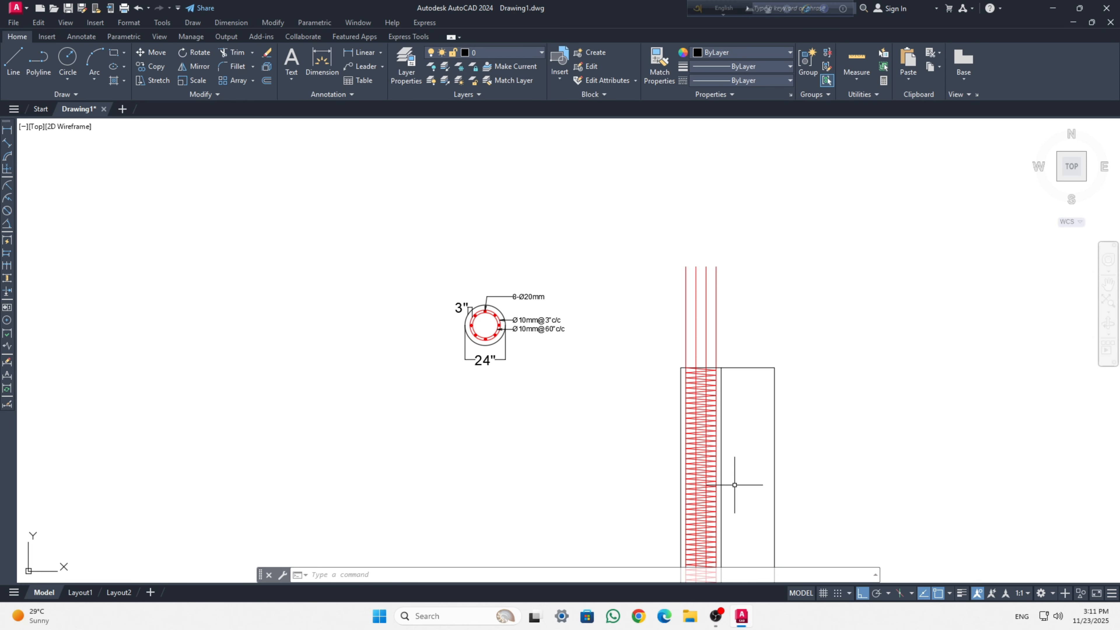
{"action": "middle_click_drag", "start_coordinate": [733, 475], "coordinate": [649, 378]}
{"action": "scroll", "coordinate": [602, 300], "scroll_direction": "down", "scroll_amount": 4}
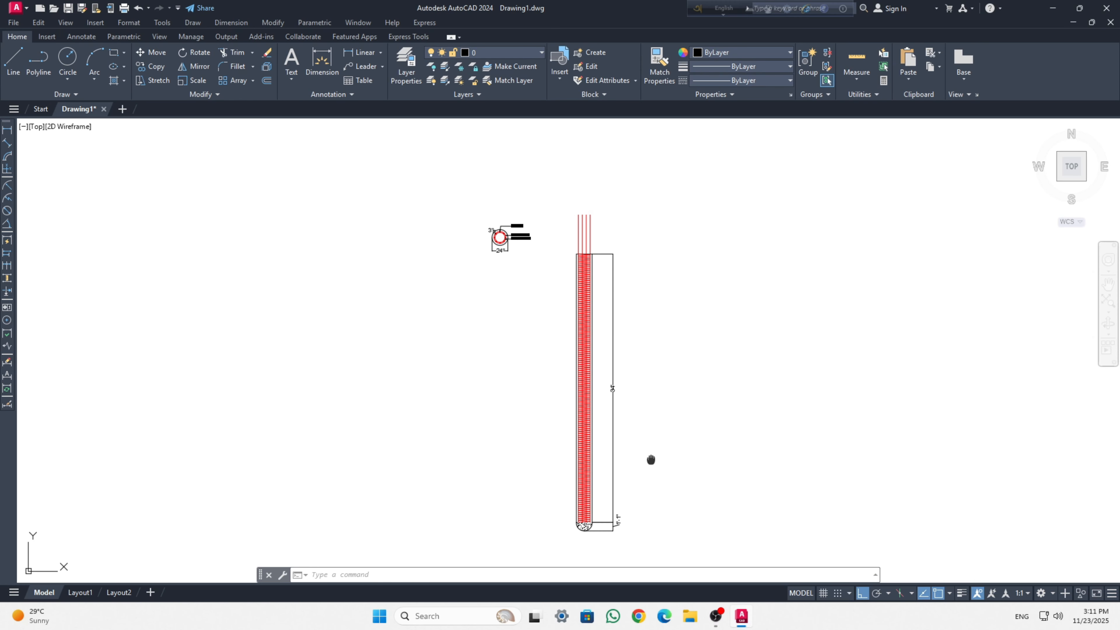
{"action": "mouse_move", "coordinate": [650, 457]}
{"action": "middle_mouse_down"}
{"action": "mouse_move", "coordinate": [603, 400]}
{"action": "mouse_move", "coordinate": [603, 421]}
{"action": "middle_mouse_up"}
{"action": "scroll", "coordinate": [482, 242], "scroll_direction": "up", "scroll_amount": 4}
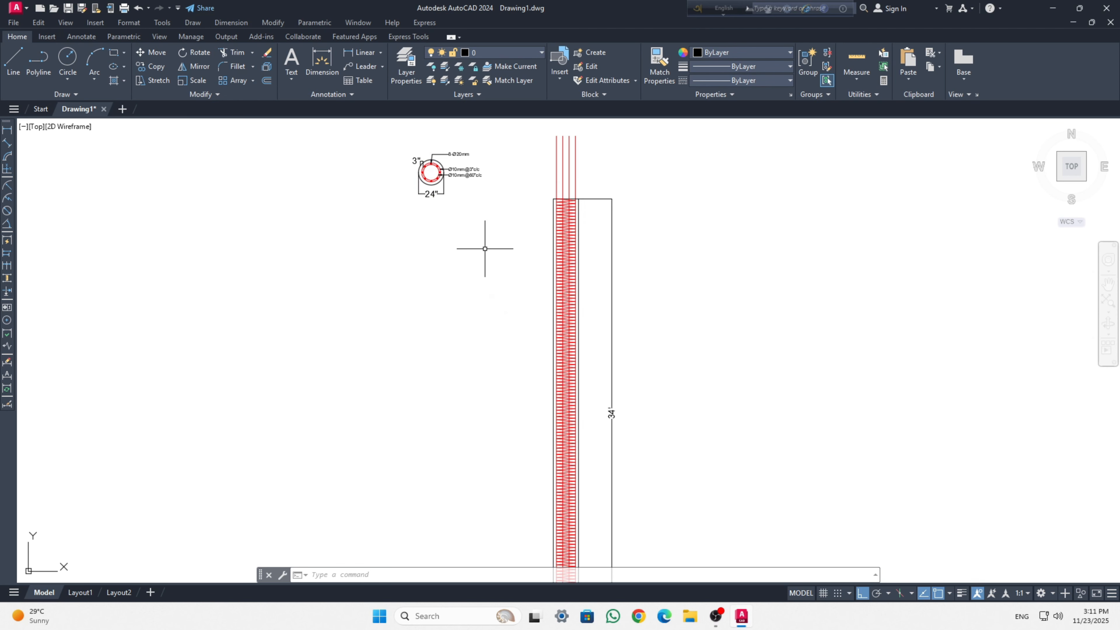
{"action": "scroll", "coordinate": [690, 240], "scroll_direction": "down", "scroll_amount": 2}
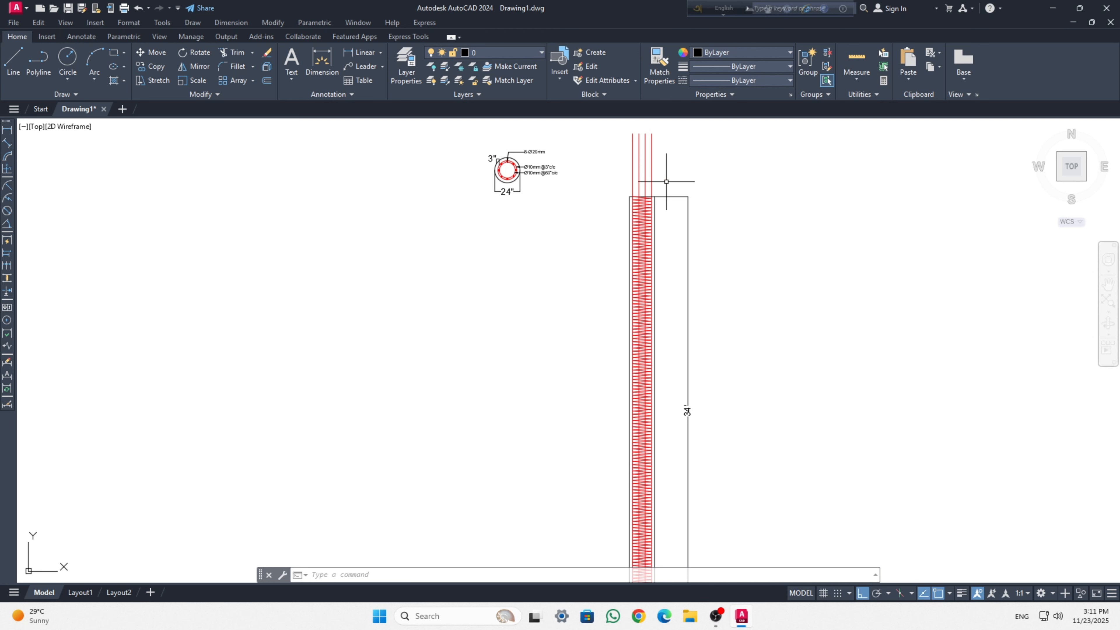
{"action": "scroll", "coordinate": [722, 330], "scroll_direction": "down", "scroll_amount": 2}
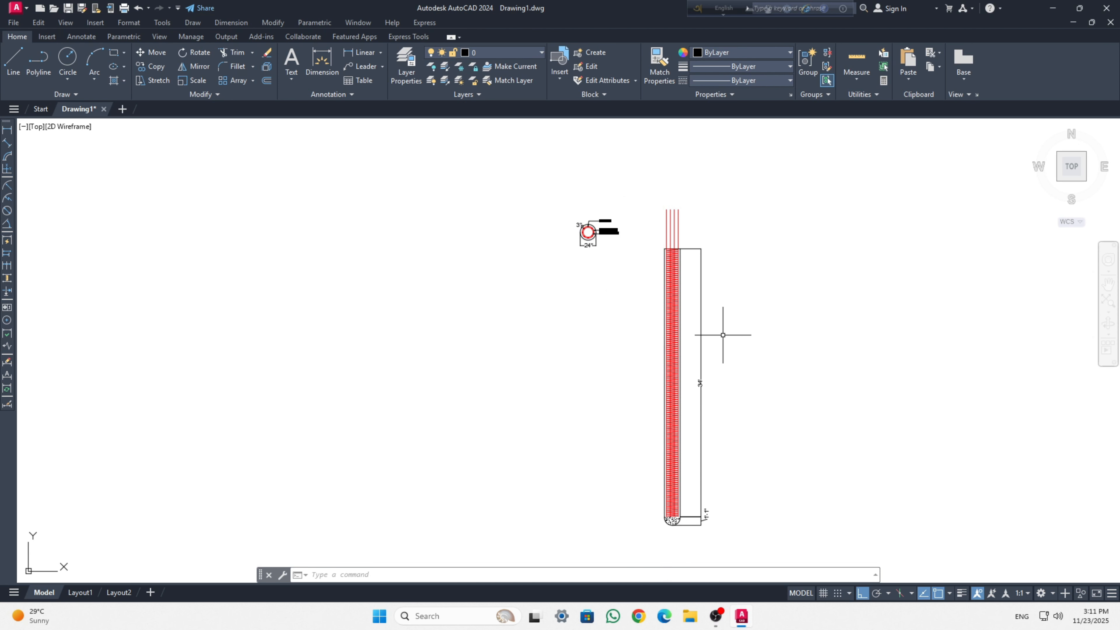
{"action": "middle_click_drag", "start_coordinate": [771, 389], "coordinate": [461, 375]}
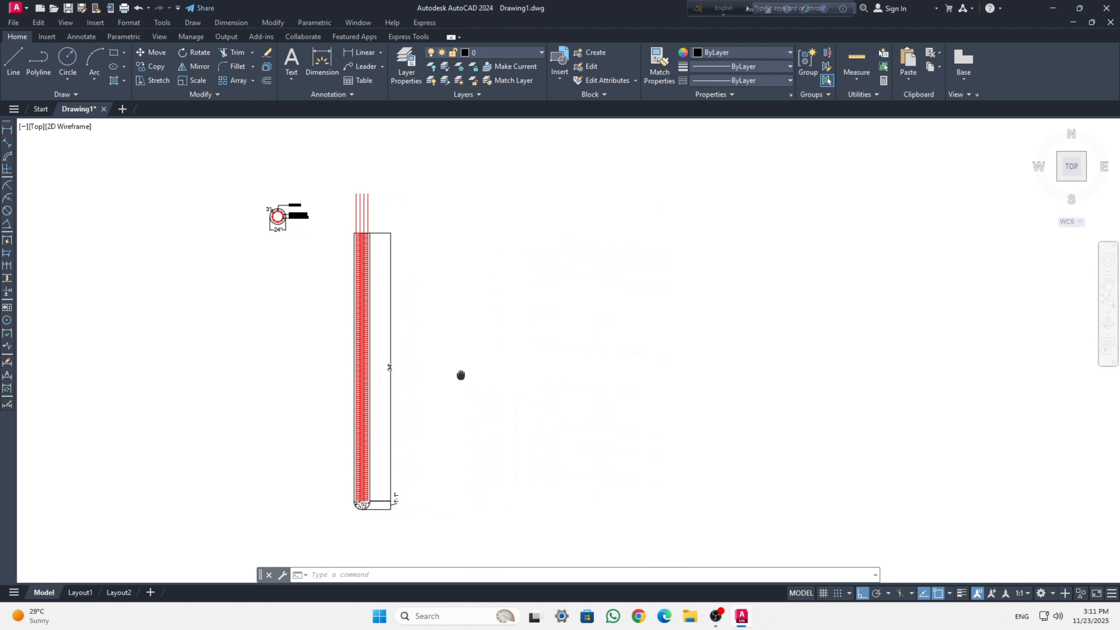